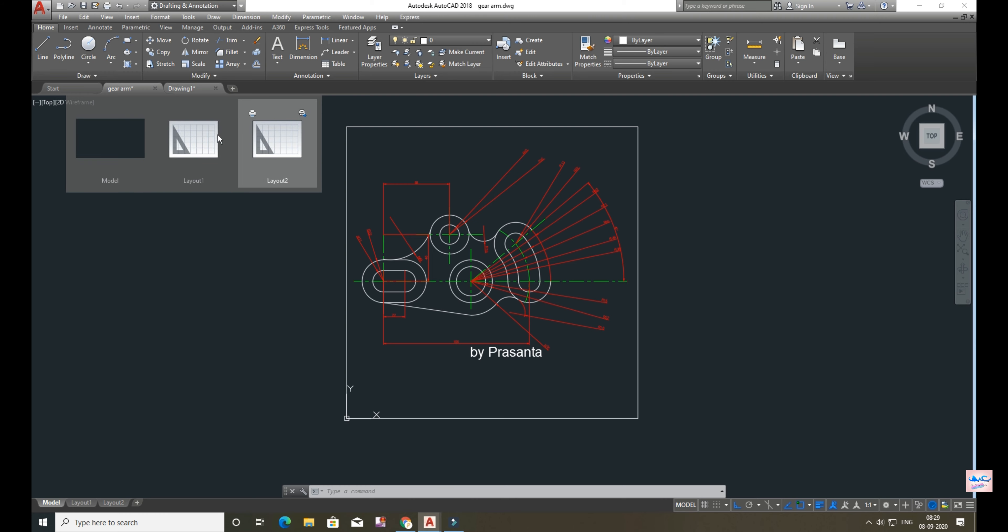
# - Check the gear arm reference drawing, return to Drawing1 and draw a 15-radius circle slightly below and left of the square frame's centre
pyautogui.click(181, 86)
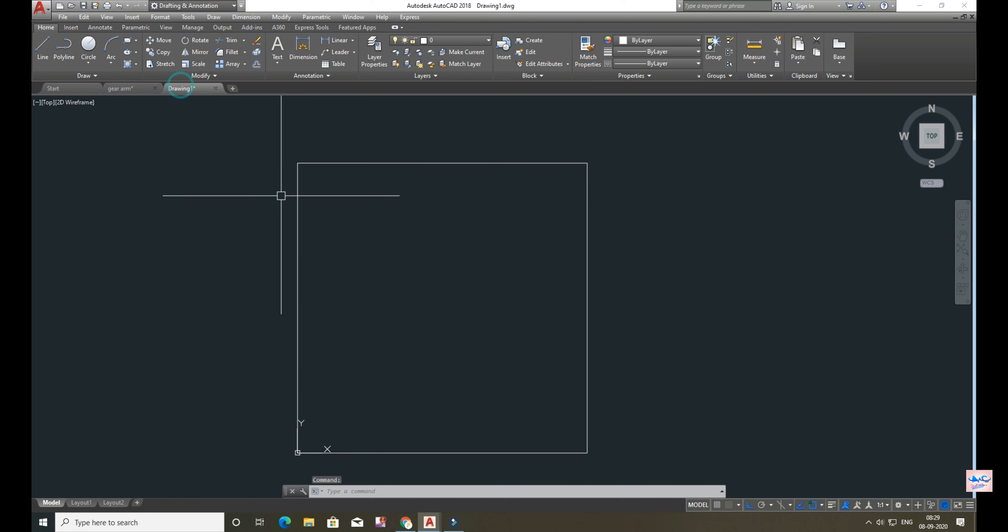
pyautogui.moveTo(366, 274); pyautogui.dragTo(367, 251, button='middle')
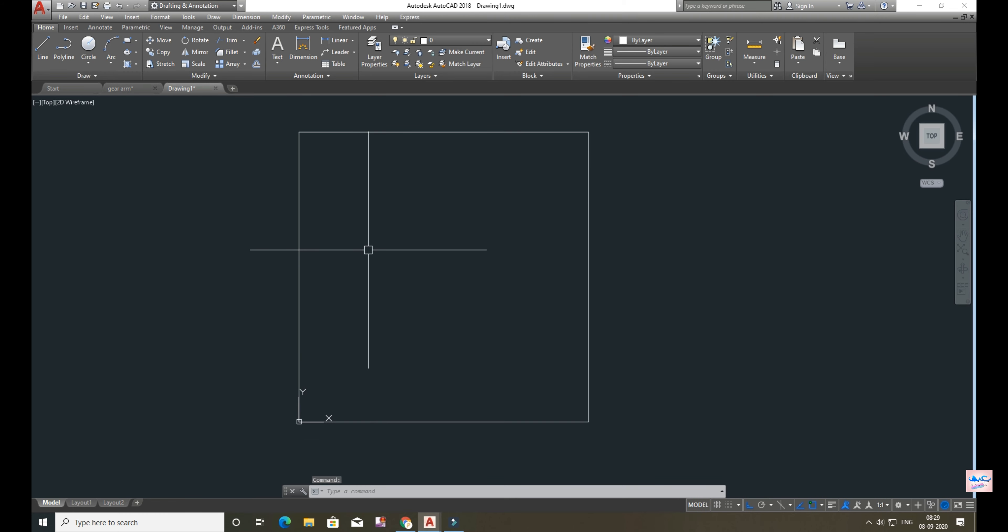
pyautogui.click(128, 89)
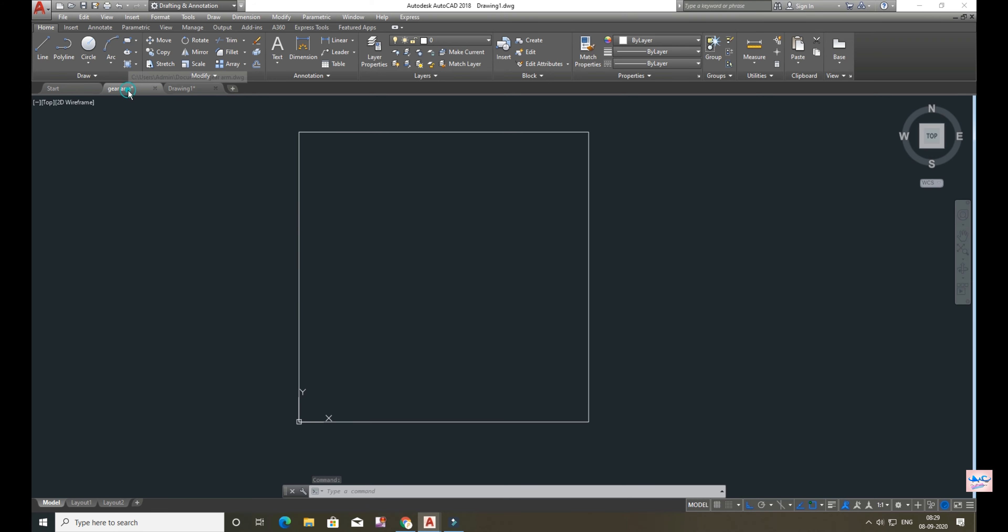
pyautogui.scroll(2, 470, 270)
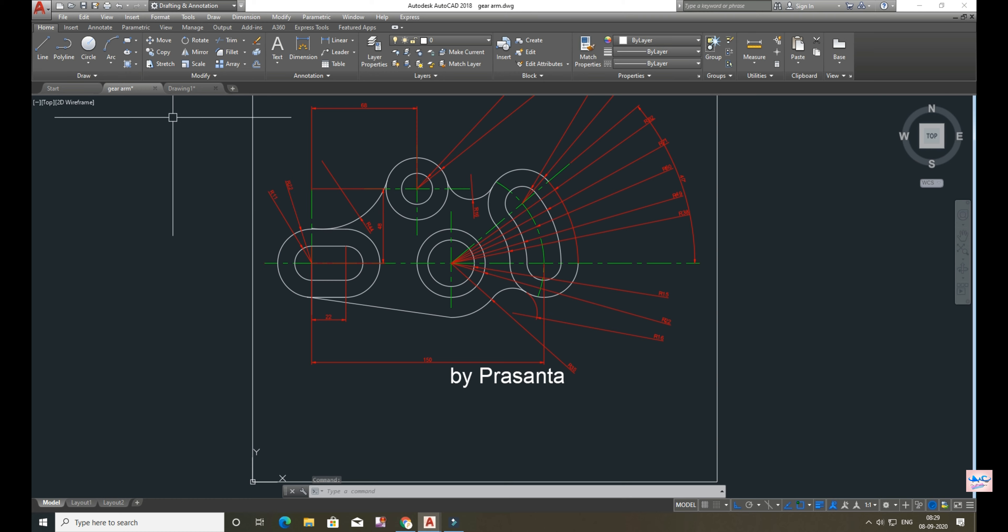
pyautogui.click(181, 88)
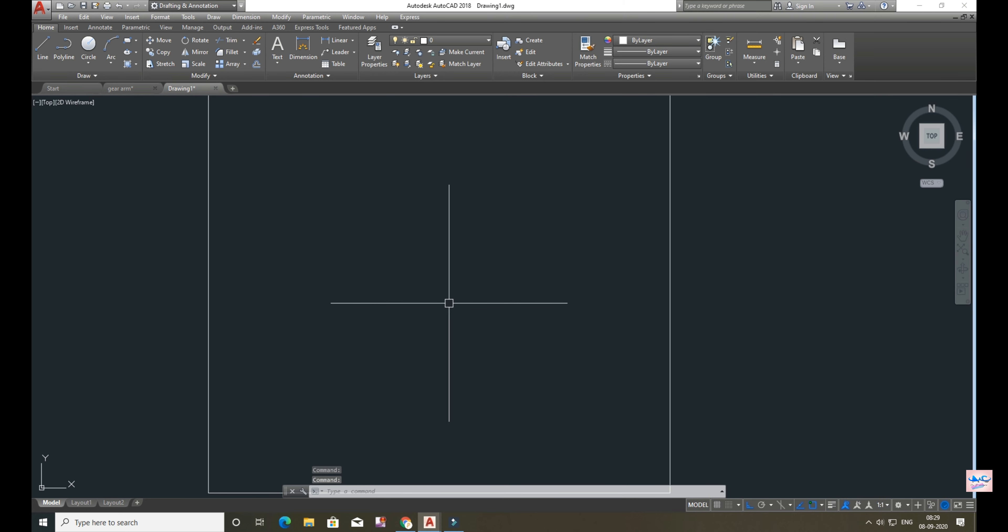
pyautogui.write('c')
pyautogui.press('Return')
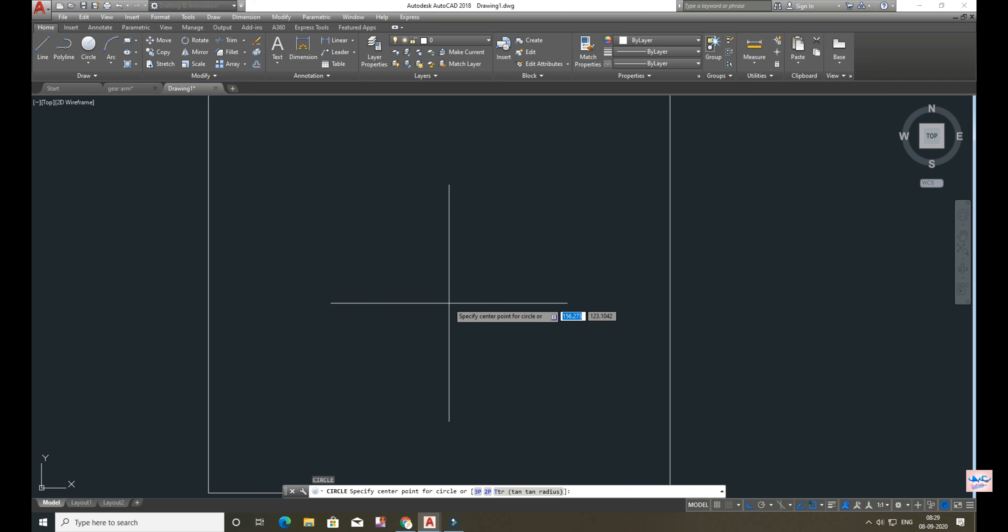
pyautogui.scroll(-2, 449, 304)
pyautogui.click(421, 306)
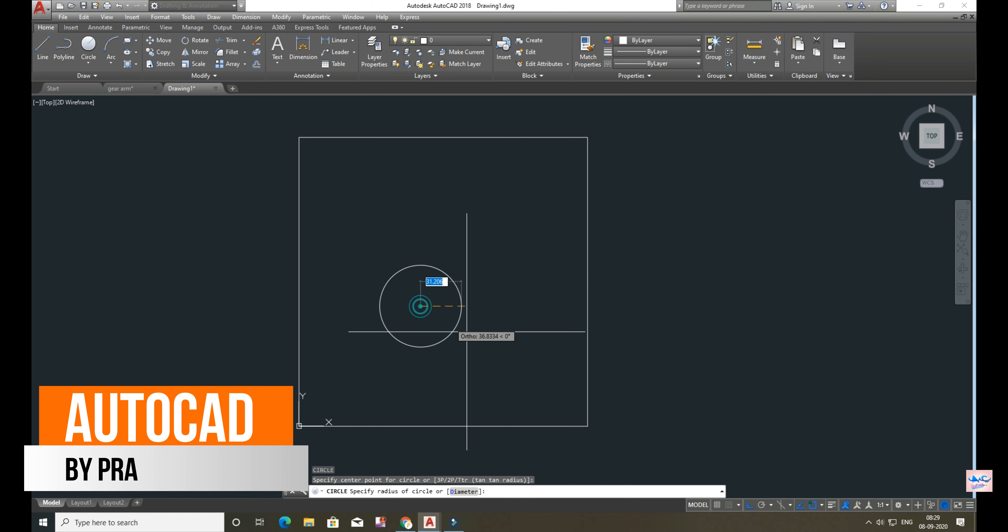
pyautogui.write('1')
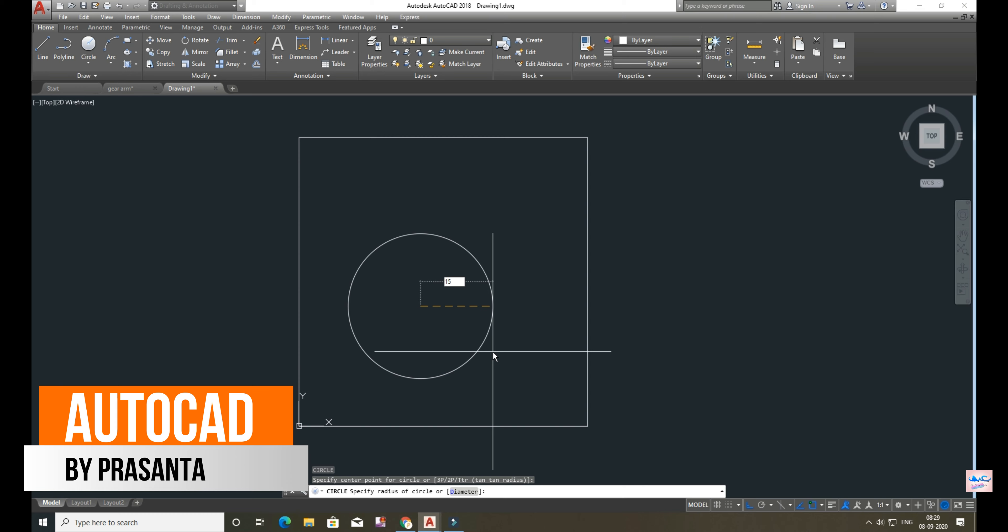
pyautogui.write('5')
pyautogui.press('Return')
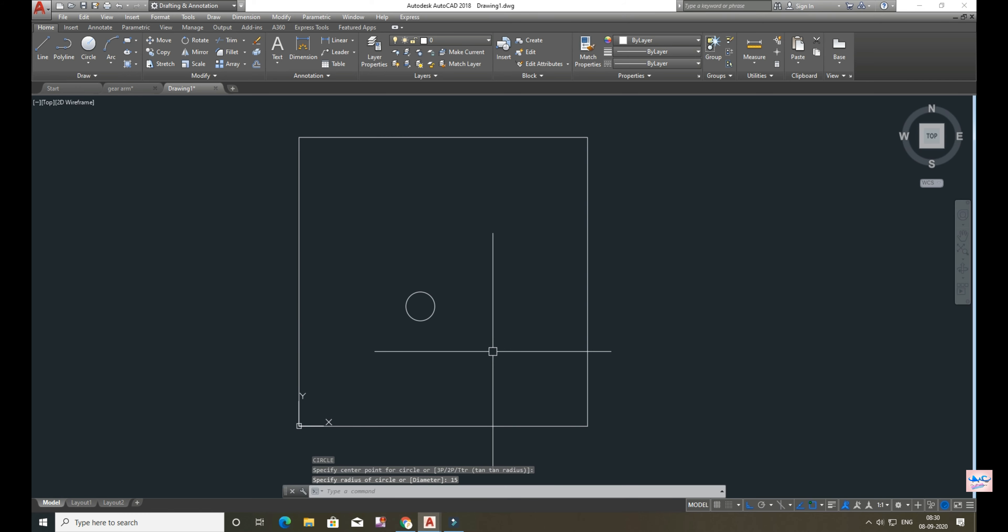
# - Draw a concentric circle of radius 22 around the 15-radius circle
pyautogui.press('Return')
pyautogui.scroll(5, 492, 351)
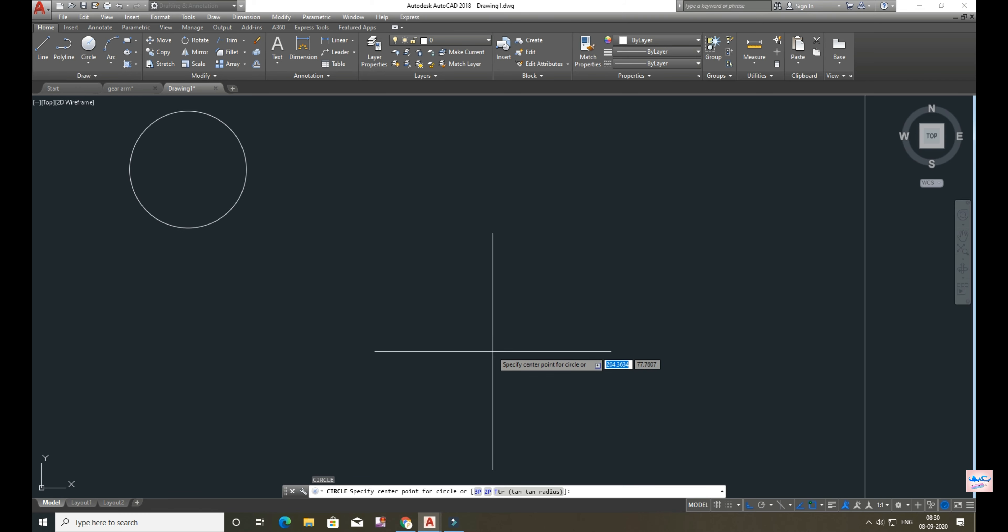
pyautogui.click(187, 169)
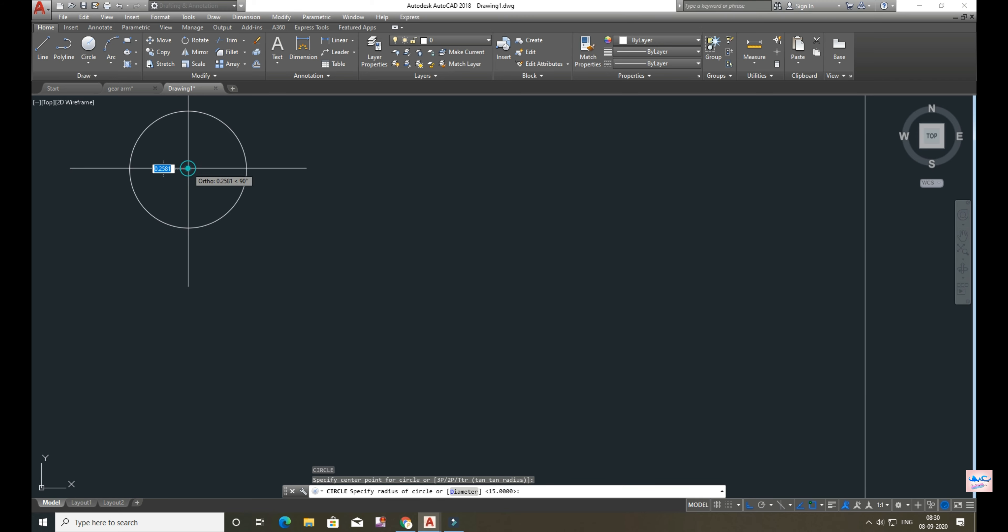
pyautogui.write('22')
pyautogui.press('Return')
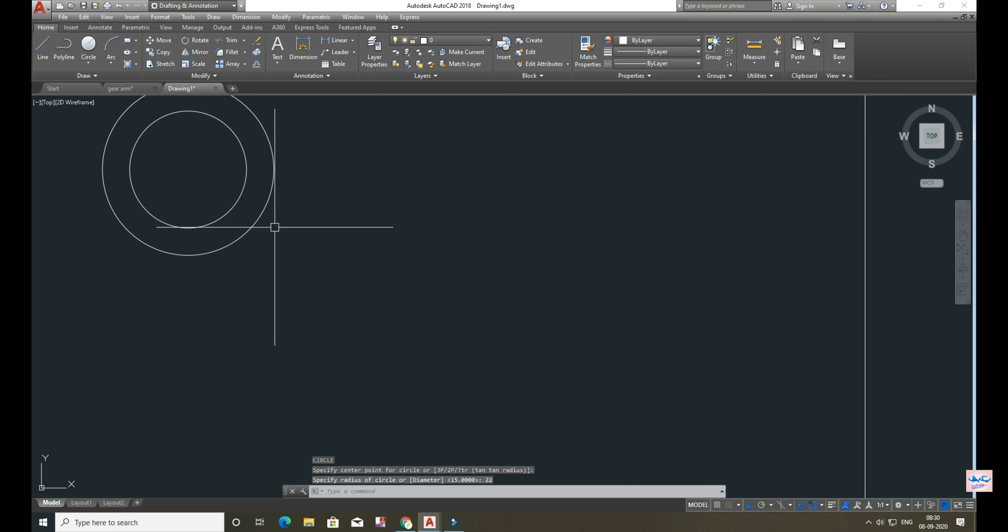
# - Draw a horizontal line through the centre of the concentric circles, spanning nearly the full width of the square frame
pyautogui.moveTo(226, 189); pyautogui.dragTo(443, 314, button='middle')
pyautogui.scroll(-5, 444, 312)
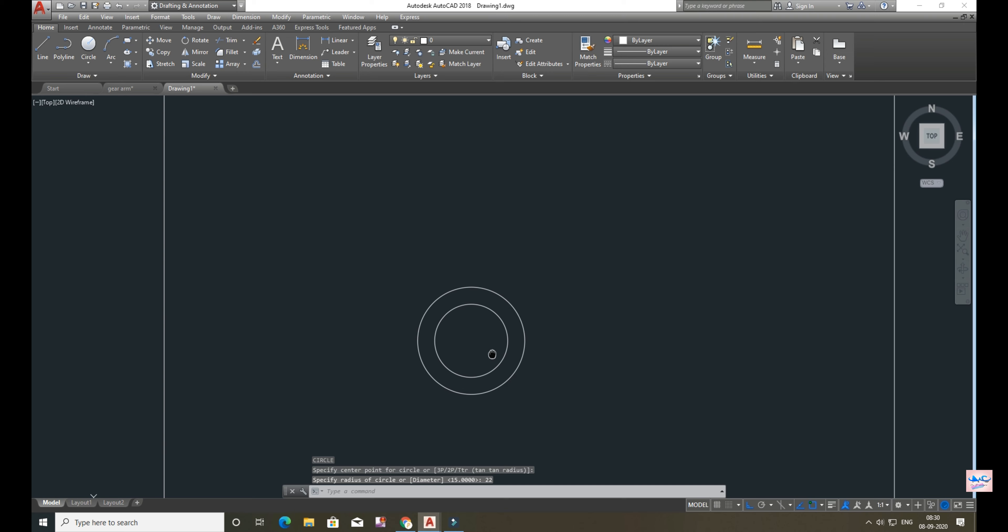
pyautogui.write('l')
pyautogui.press('Return')
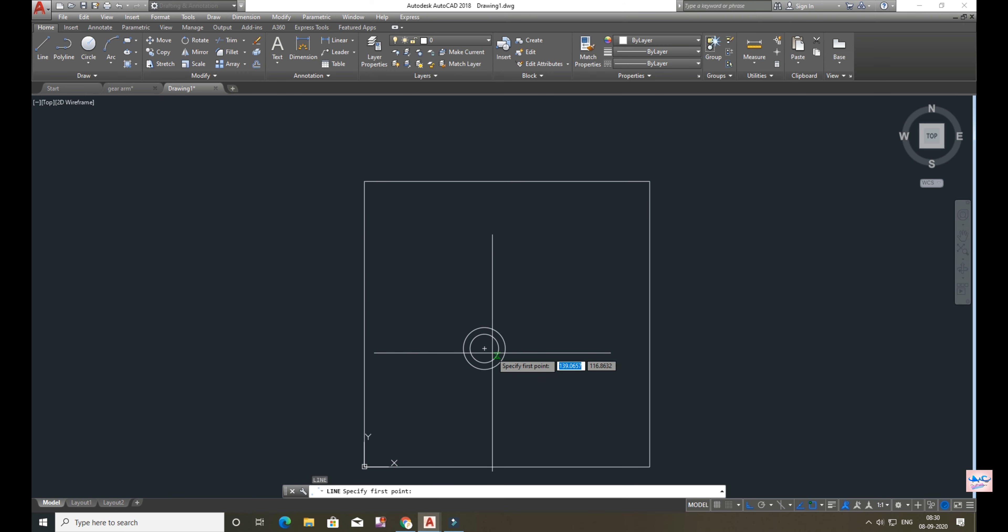
pyautogui.click(375, 348)
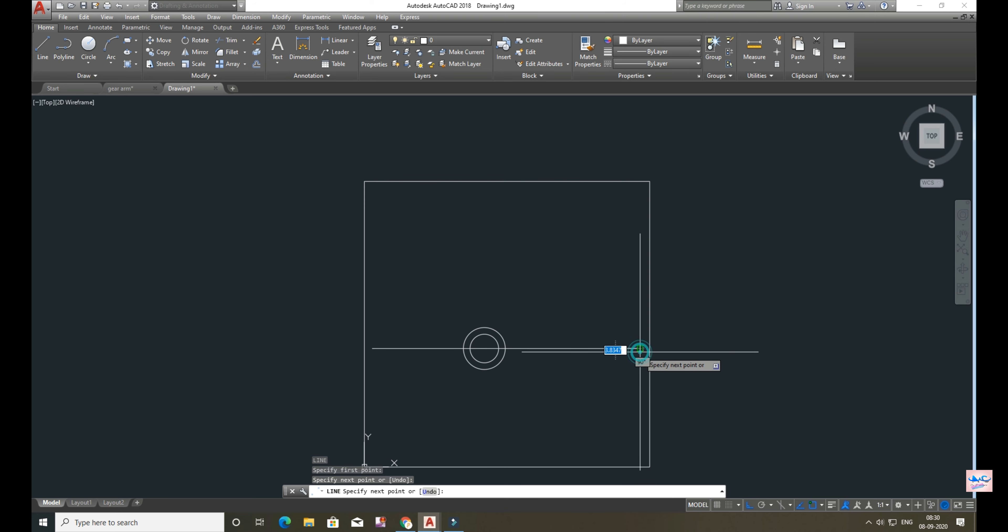
pyautogui.press('Escape')
# - Draw connected lines from the left quadrant of the 22-radius circle: 48 up, 68 left and 48 down to the horizontal line
pyautogui.scroll(5, 641, 351)
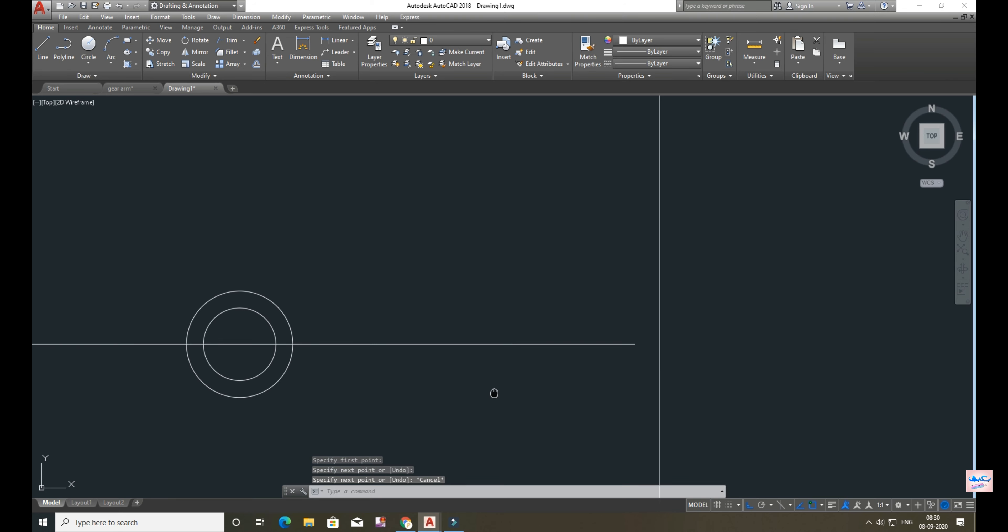
pyautogui.press('Return')
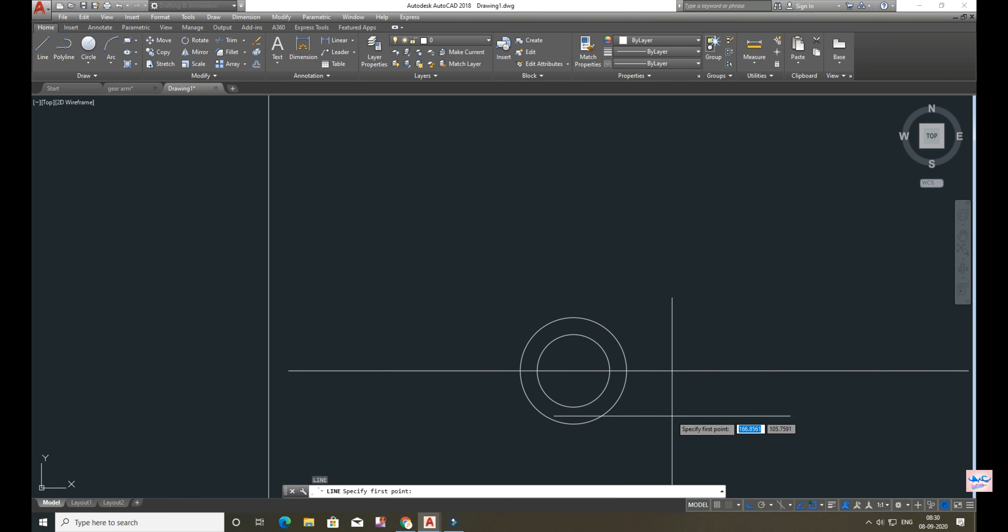
pyautogui.click(520, 370)
pyautogui.write('48')
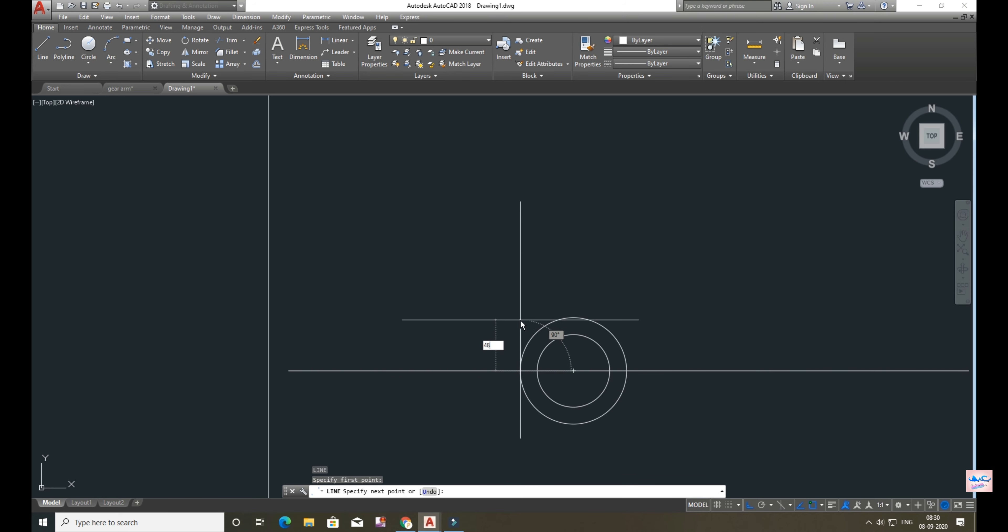
pyautogui.press('Return')
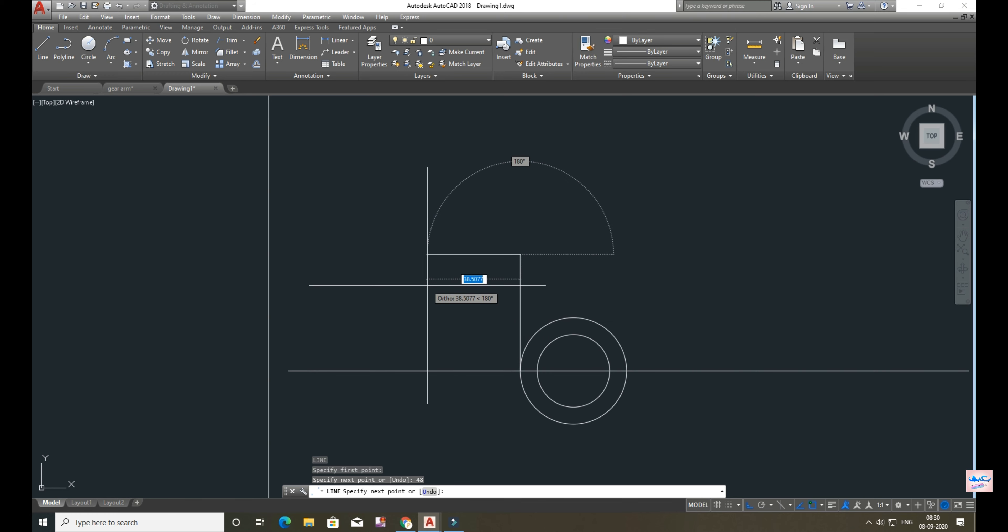
pyautogui.write('6')
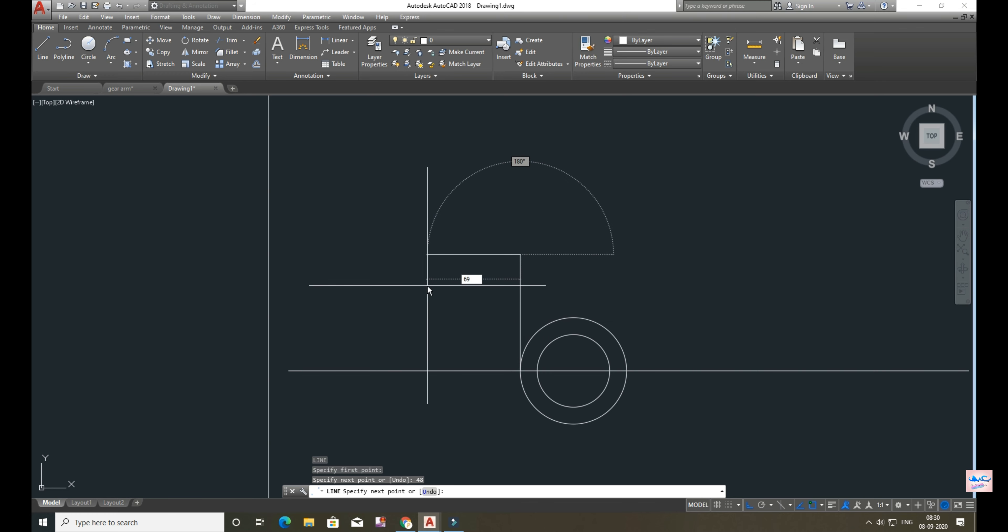
pyautogui.write('8')
pyautogui.press('Return')
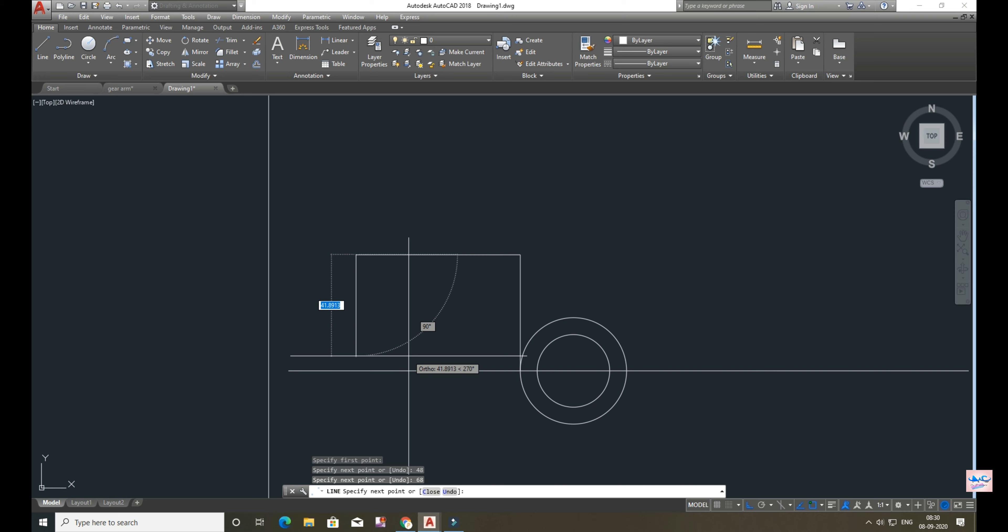
pyautogui.write('48')
pyautogui.press('Return')
pyautogui.press('Escape')
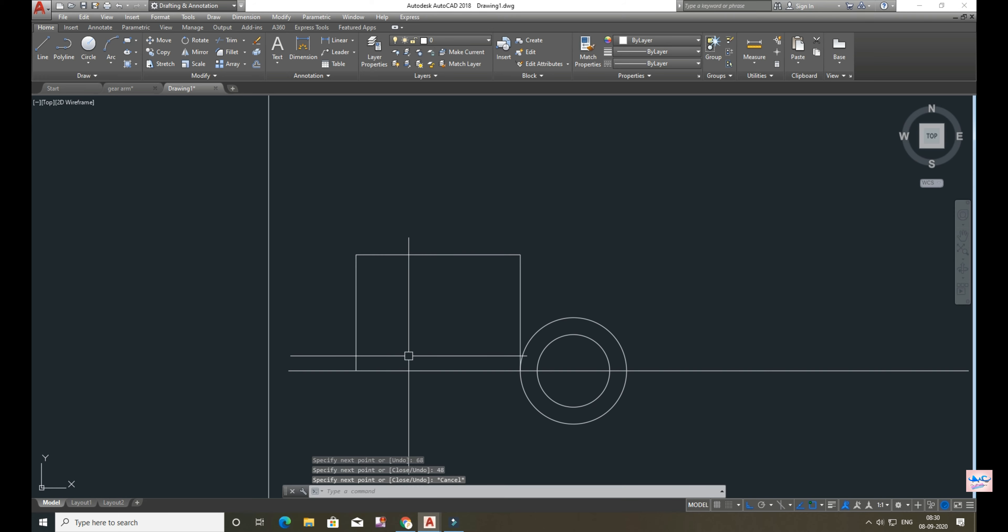
# - Draw two concentric circles of radius 10 and 20 centred on the upper right corner of the connected lines
pyautogui.write('c')
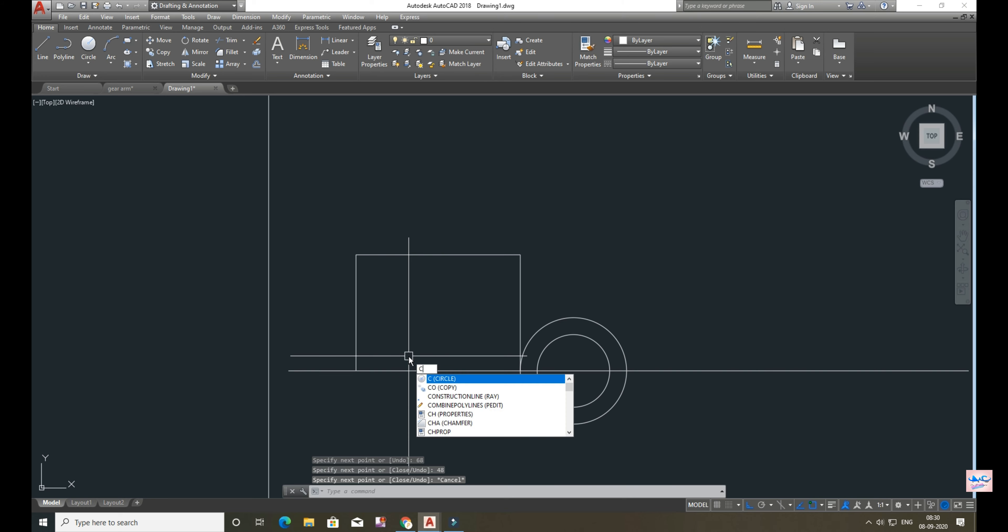
pyautogui.press('Return')
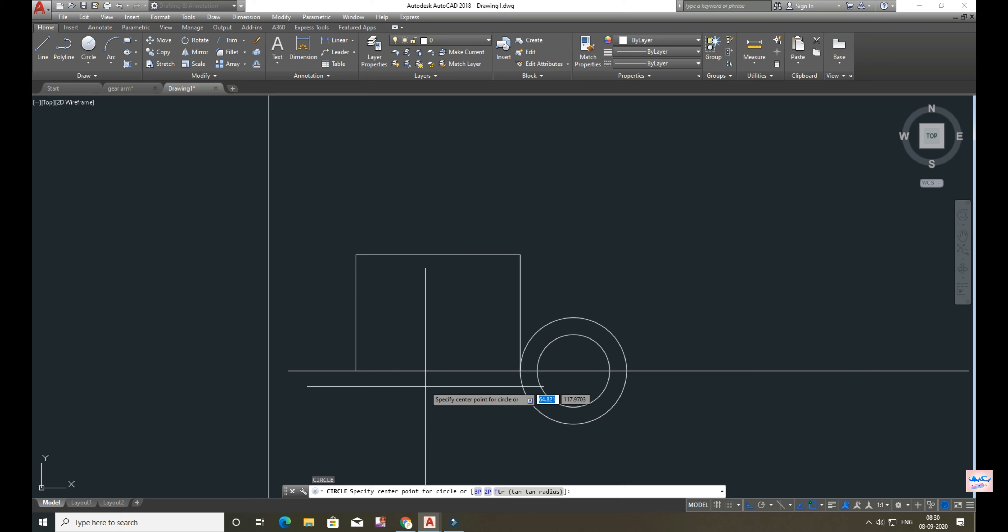
pyautogui.click(520, 255)
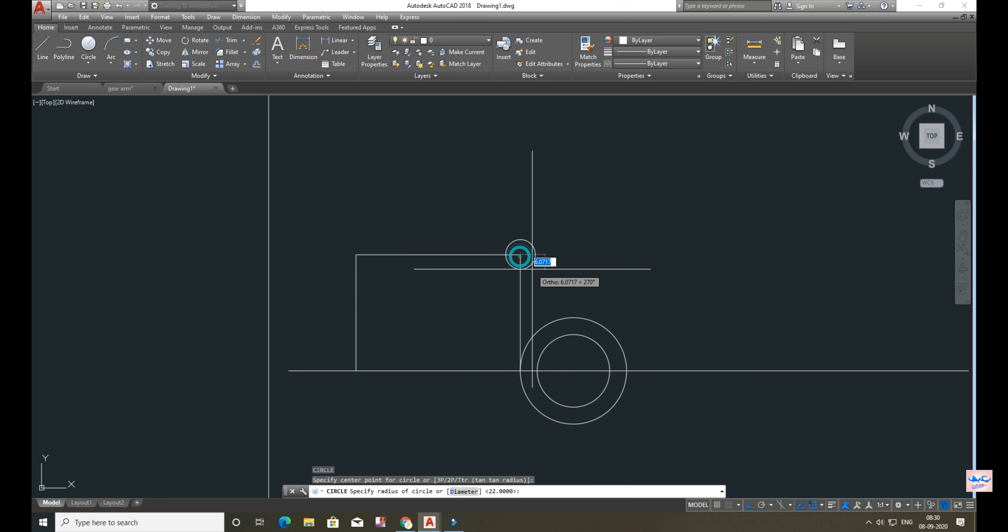
pyautogui.write('10')
pyautogui.press('Return')
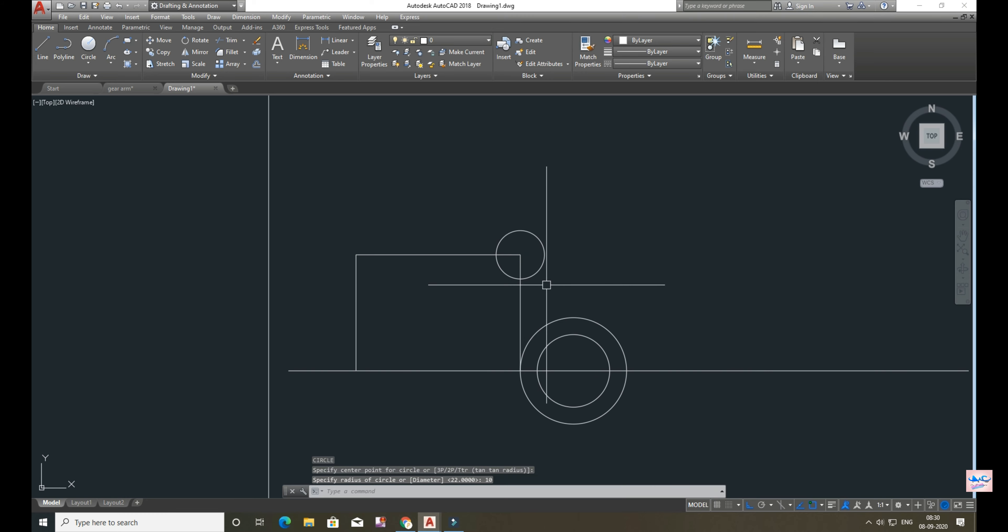
pyautogui.press('Return')
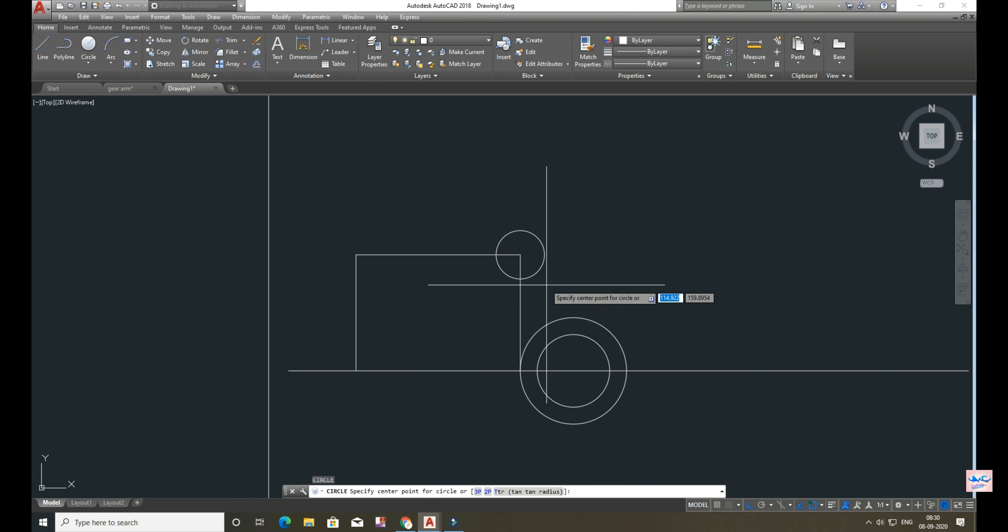
pyautogui.click(519, 254)
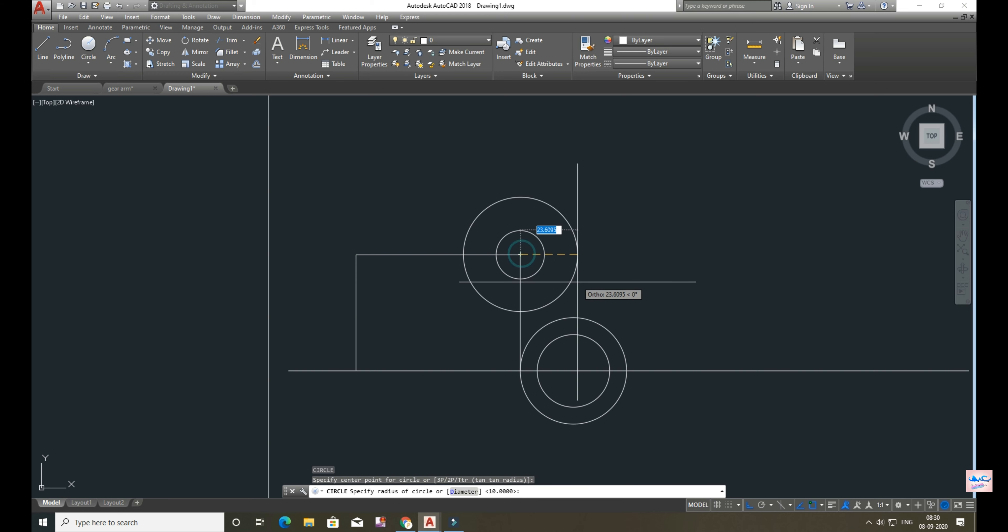
pyautogui.write('2')
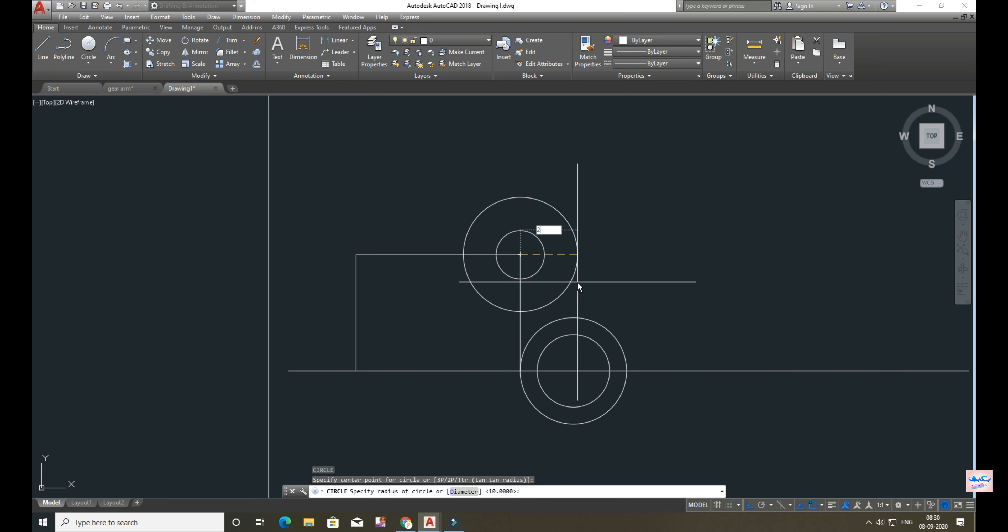
pyautogui.write('0')
pyautogui.press('Return')
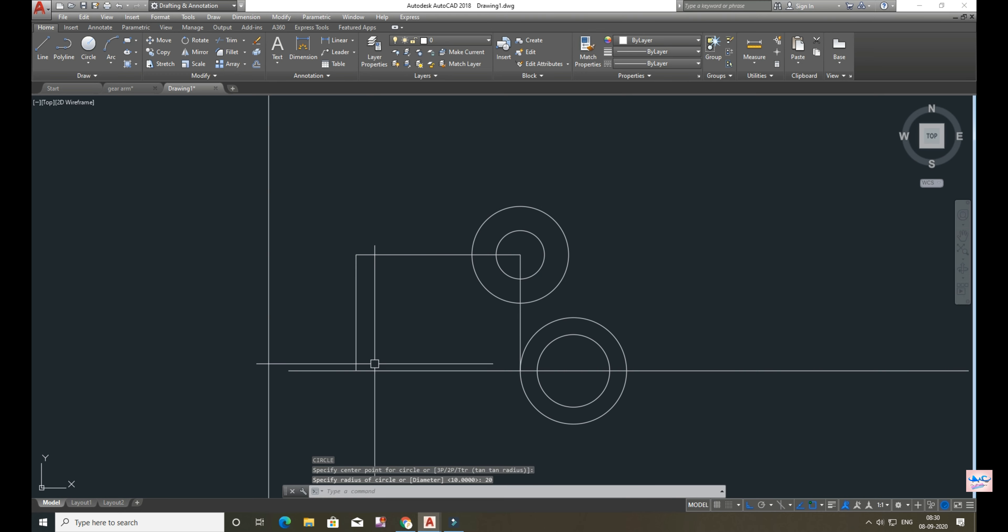
# - Draw two concentric circles of radius 11 and 22 where the left vertical line meets the horizontal line
pyautogui.press('Return')
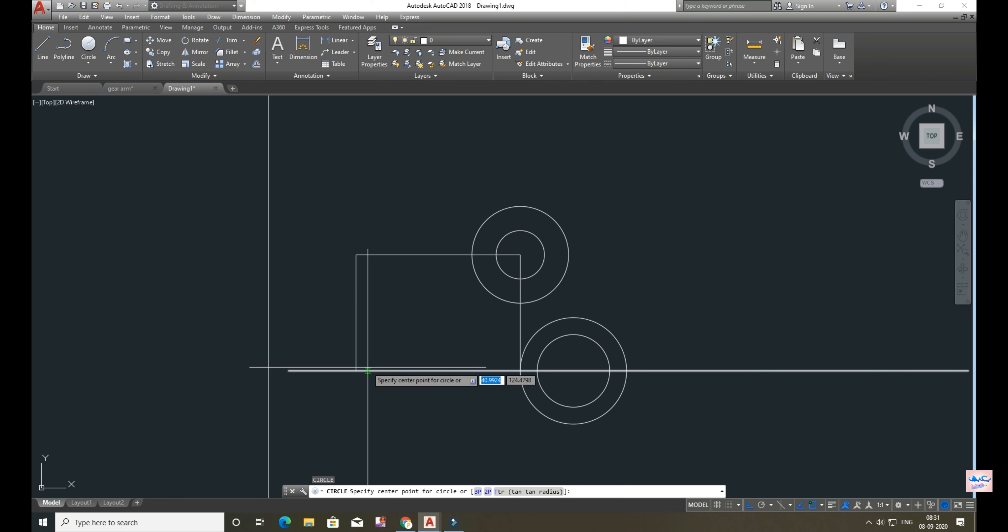
pyautogui.click(353, 372)
pyautogui.write('11')
pyautogui.press('Return')
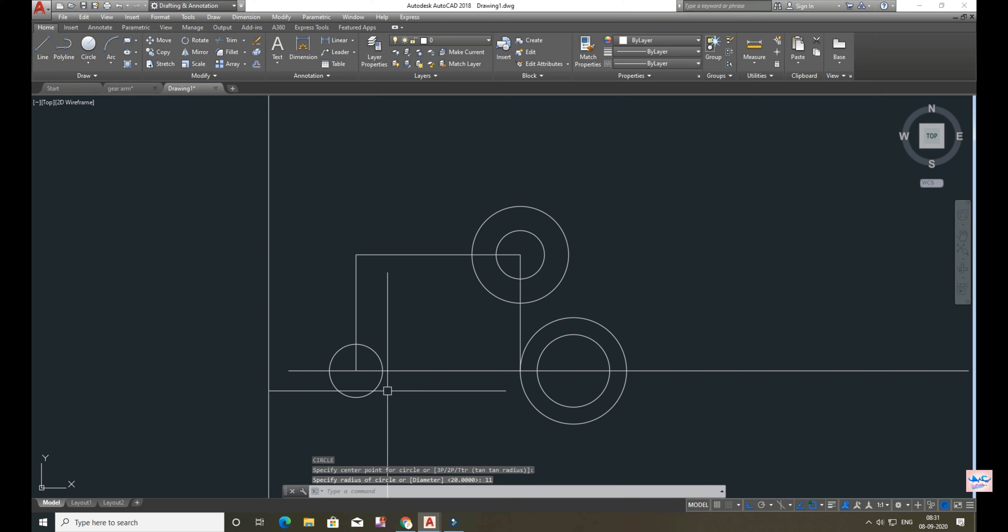
pyautogui.write('c')
pyautogui.press('Return')
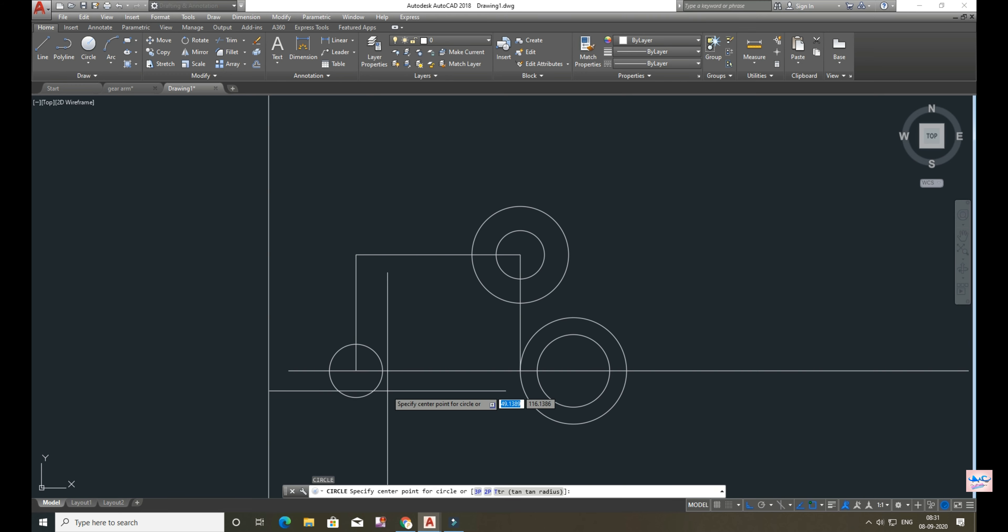
pyautogui.click(356, 369)
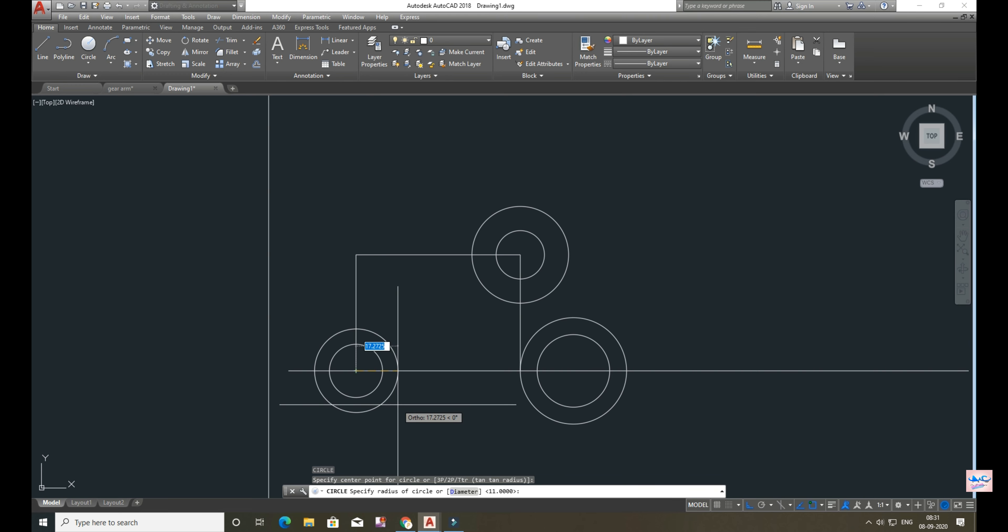
pyautogui.write('22')
pyautogui.press('Return')
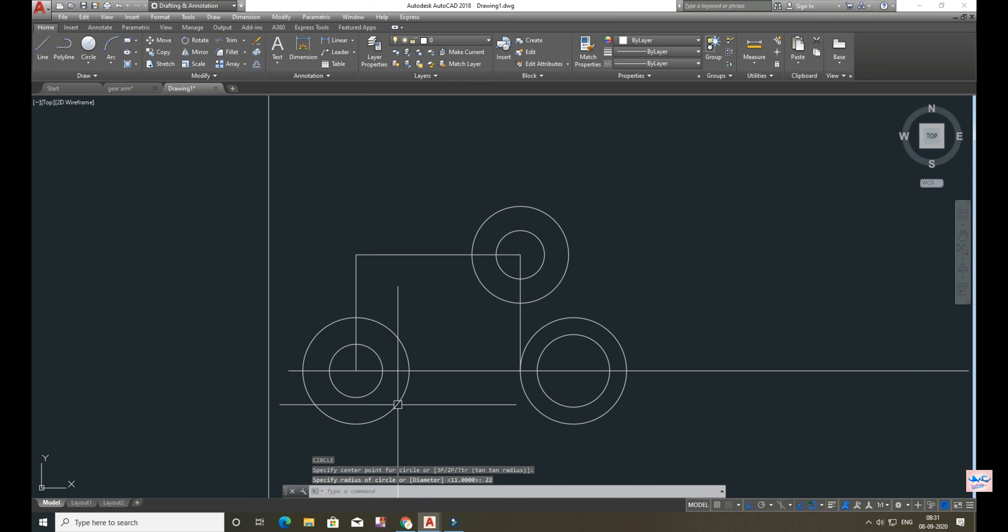
# - Draw a vertical line from the left circles' centre straight down to well below the outer circle
pyautogui.scroll(2, 423, 371)
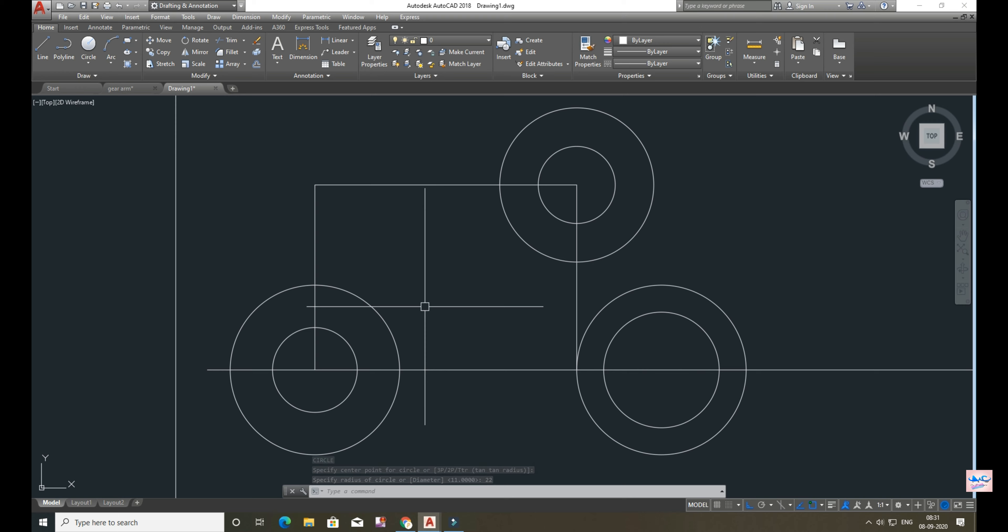
pyautogui.write('l')
pyautogui.press('Return')
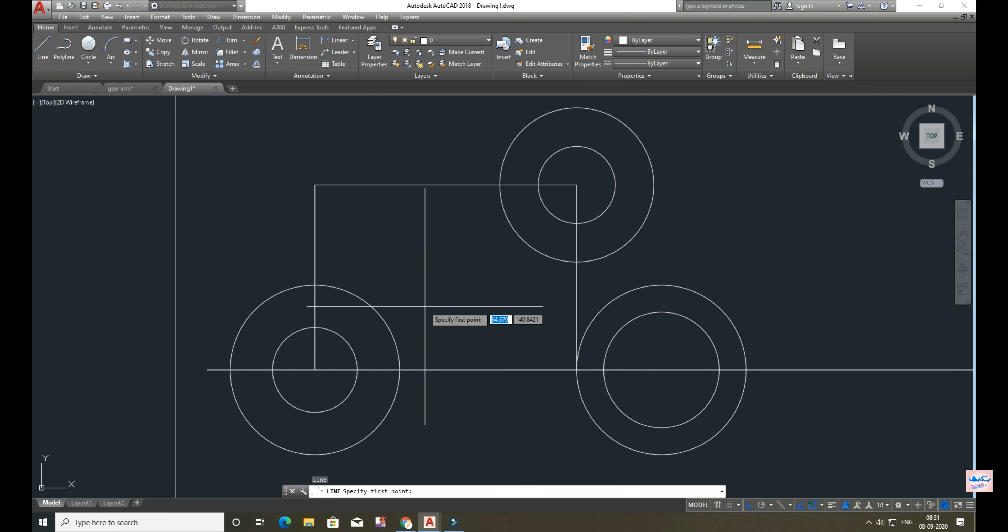
pyautogui.scroll(-2, 425, 306)
pyautogui.click(354, 345)
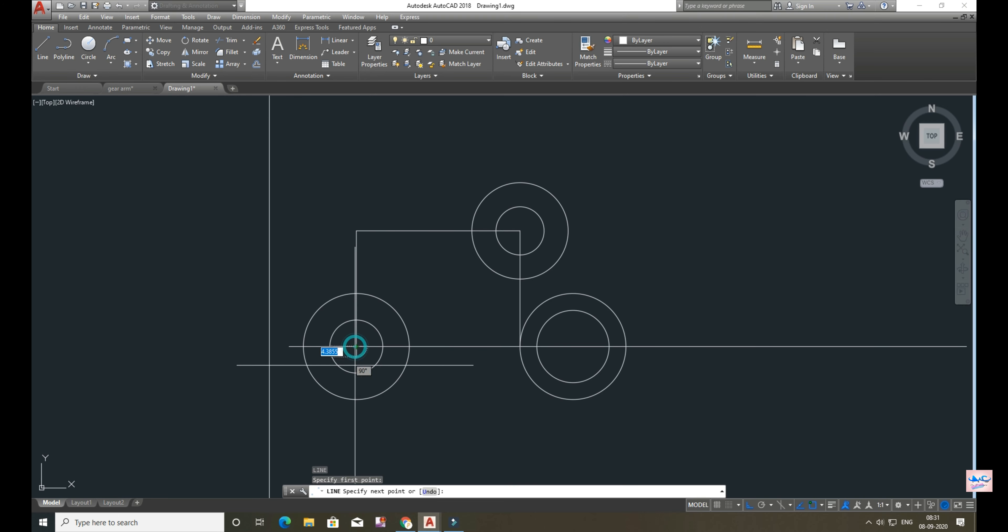
pyautogui.press('Escape')
# - Trim away the right halves of both left concentric circles, using the vertical line as the cutting edge
pyautogui.write('tri')
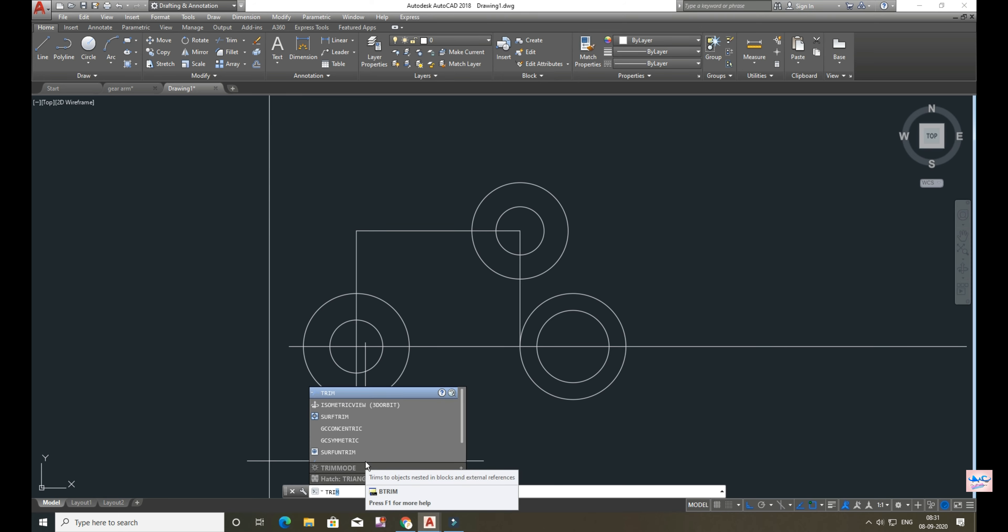
pyautogui.press('Return')
pyautogui.press('Return')
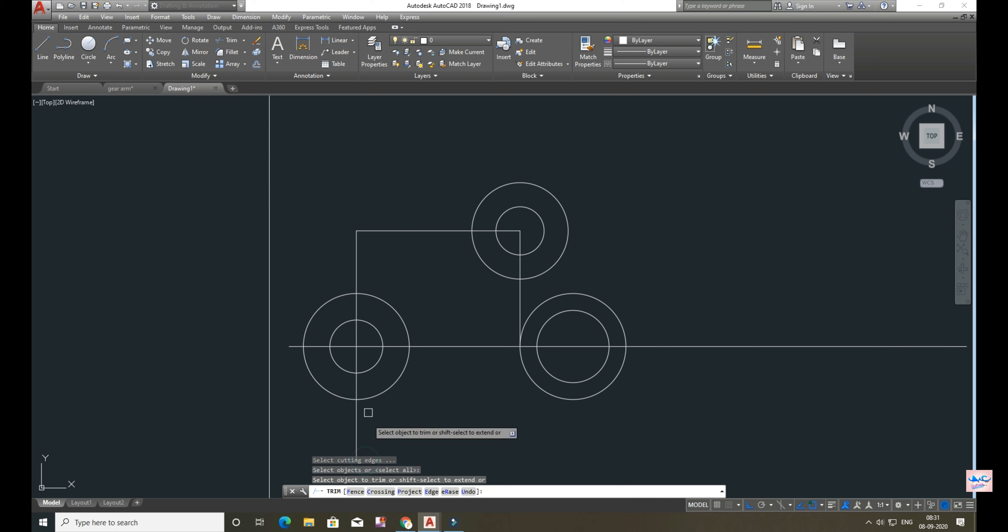
pyautogui.click(383, 300)
pyautogui.click(374, 324)
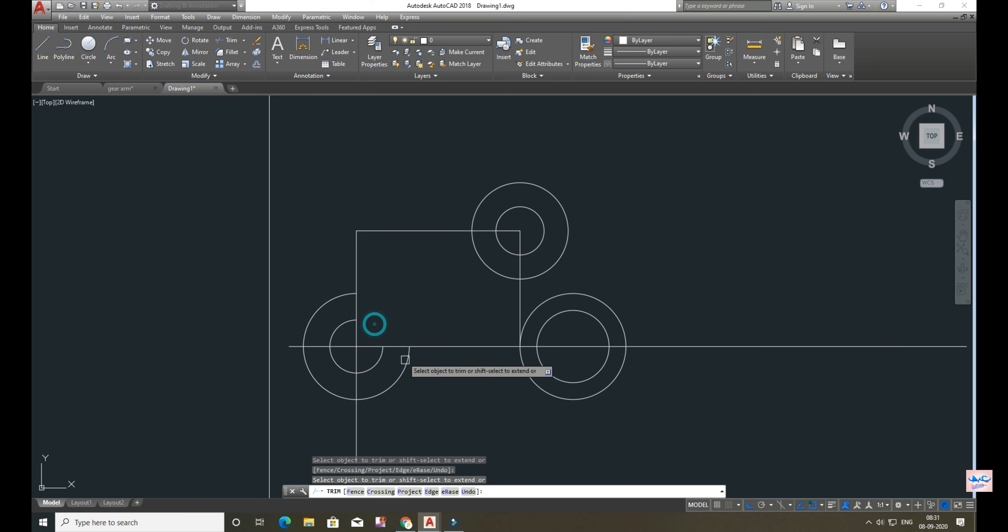
pyautogui.click(399, 367)
pyautogui.click(377, 365)
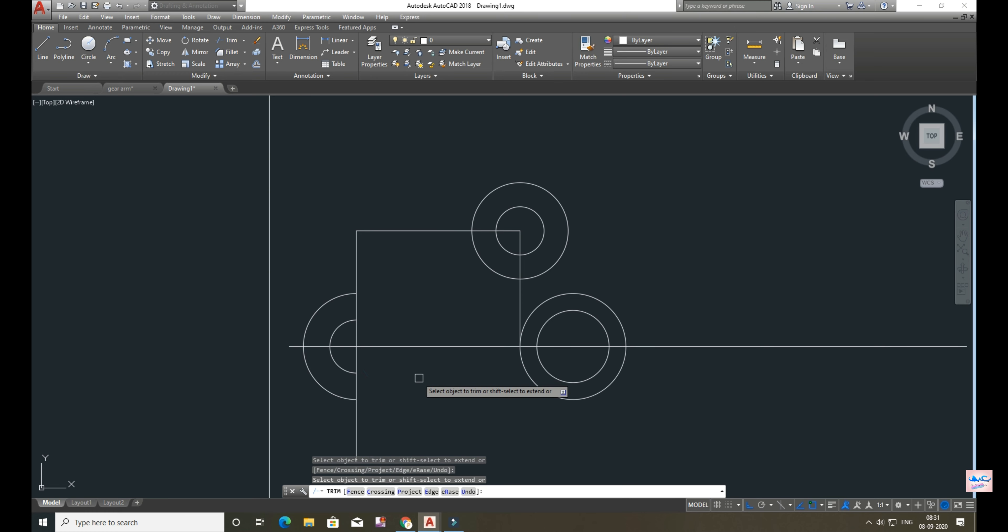
pyautogui.press('Escape')
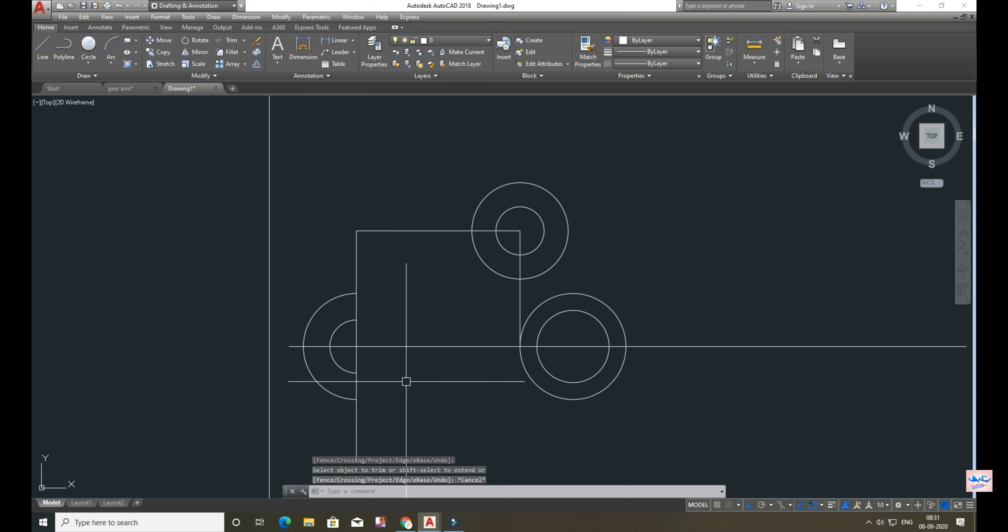
# - Draw a horizontal line 22 long to the right from the upper end of the outer left arc
pyautogui.write('l')
pyautogui.press('Return')
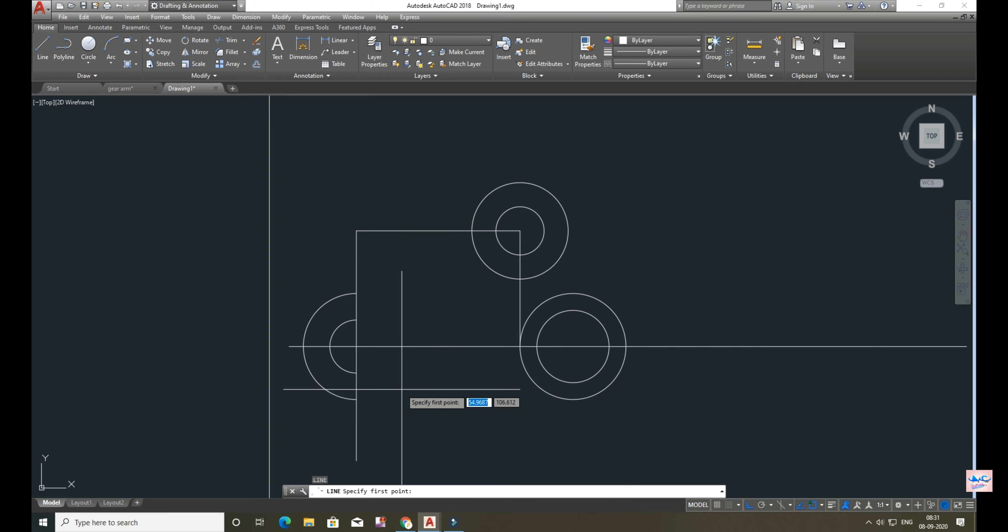
pyautogui.click(356, 293)
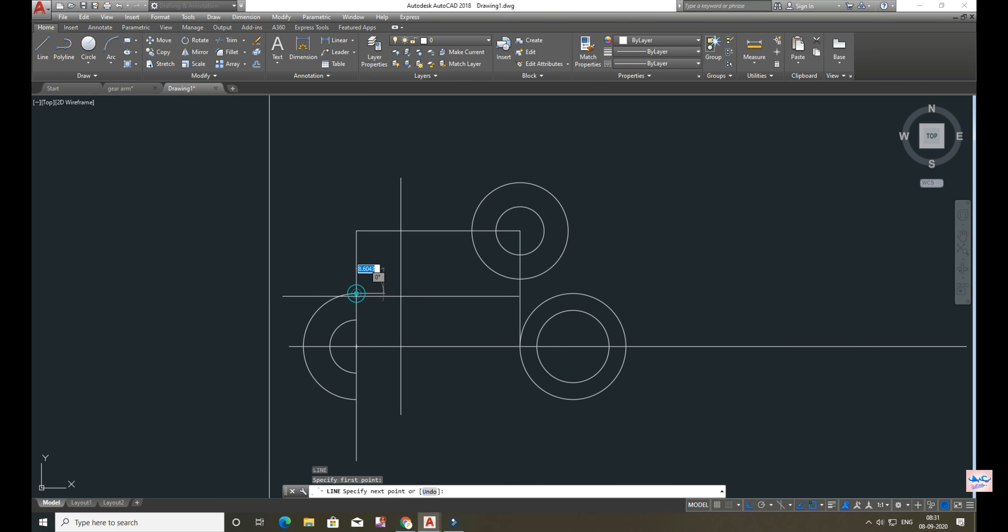
pyautogui.write('22')
pyautogui.press('Return')
pyautogui.press('Escape')
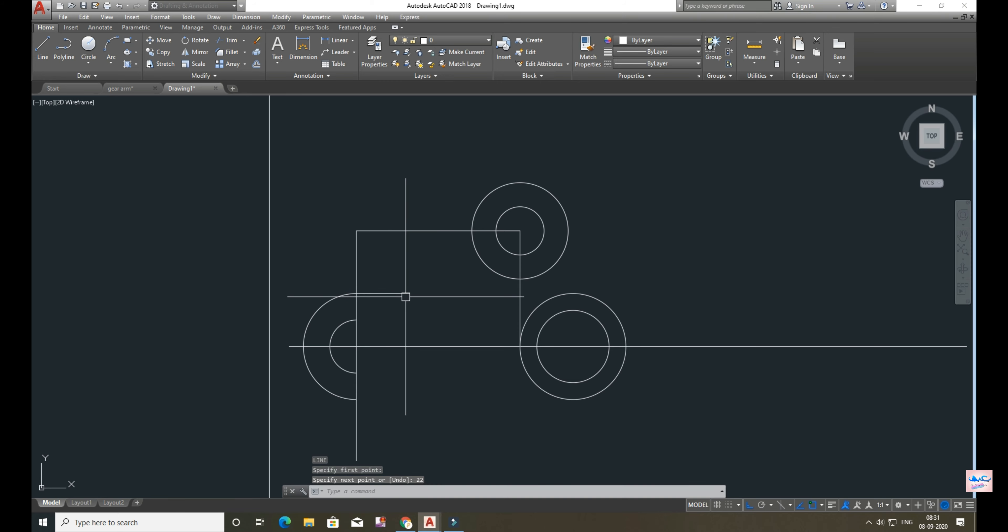
# - Offset the 22-long horizontal line 11 downward so it starts at the inner arc's upper end
pyautogui.click(391, 289)
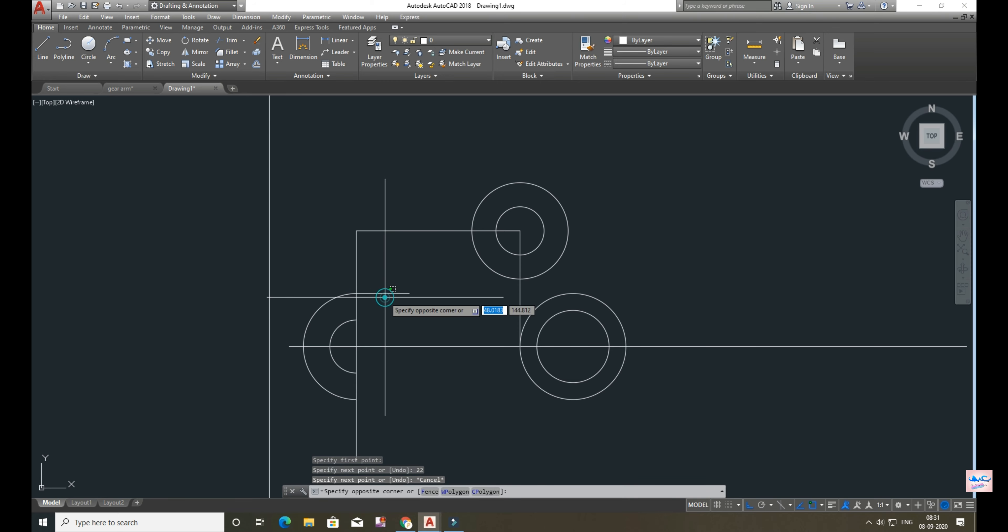
pyautogui.press('Escape')
pyautogui.click(383, 293)
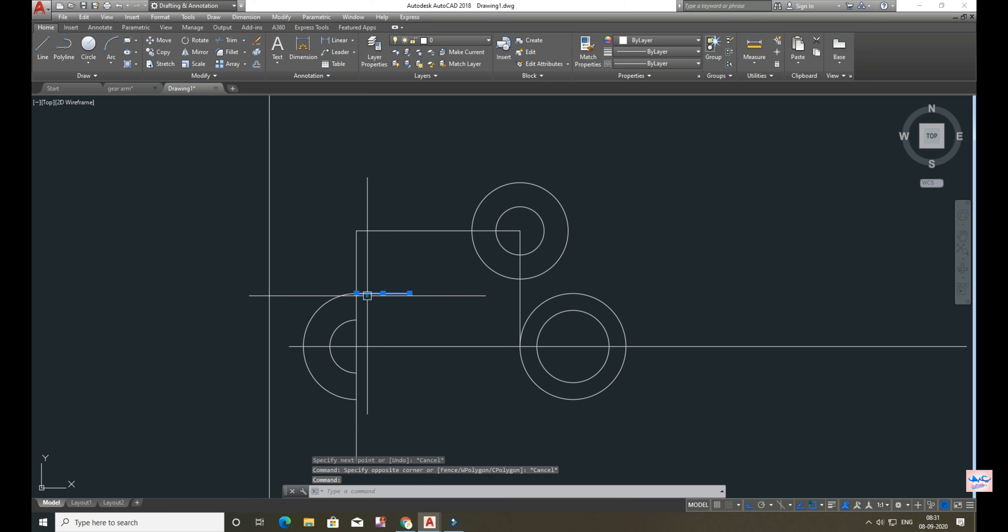
pyautogui.write('of')
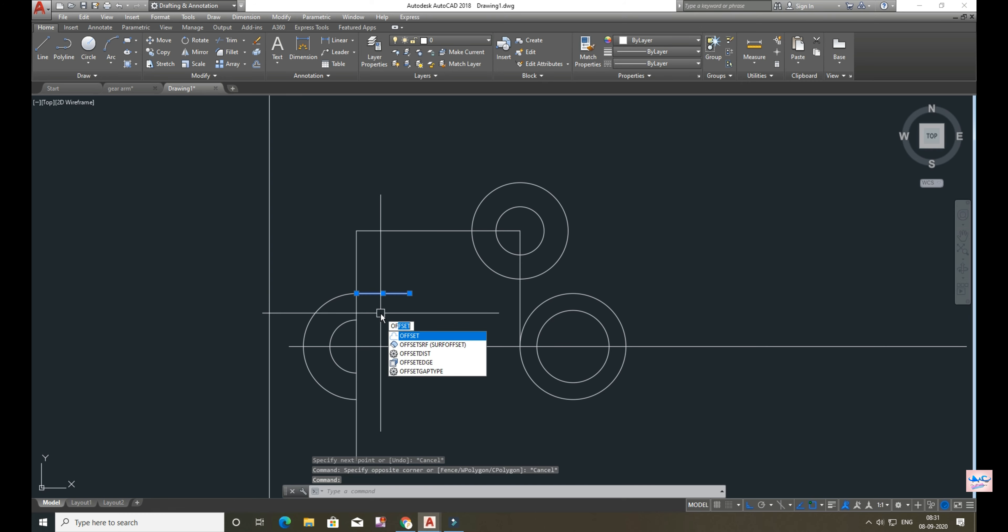
pyautogui.press('Return')
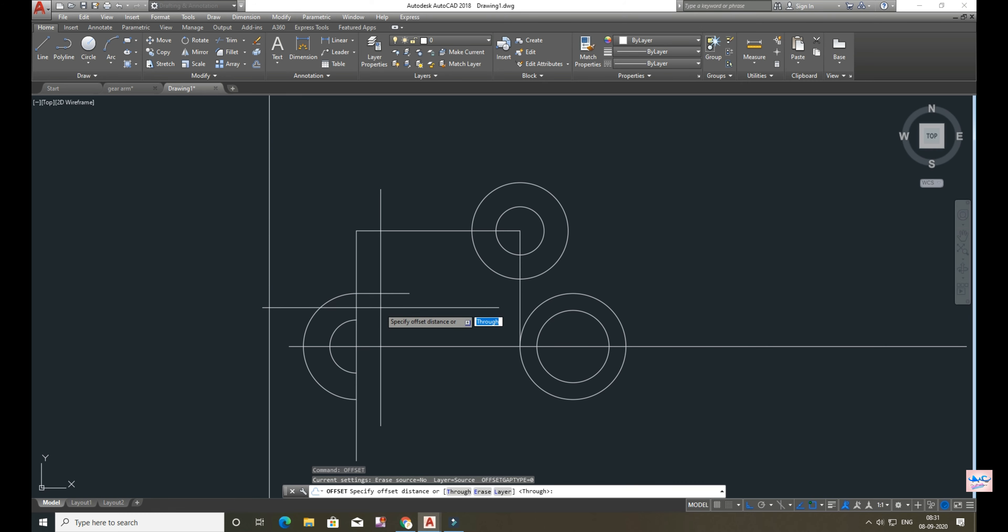
pyautogui.click(382, 293)
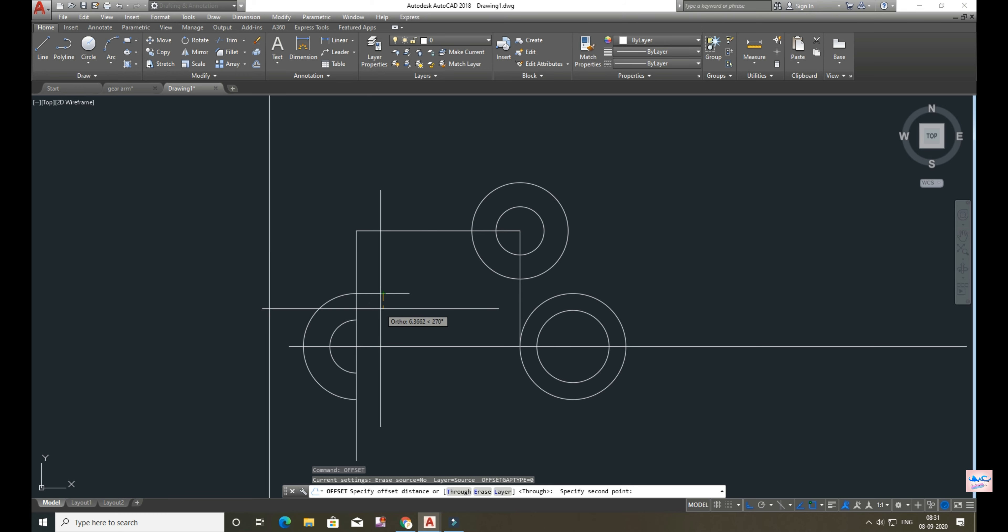
pyautogui.write('11')
pyautogui.press('Return')
pyautogui.click(379, 295)
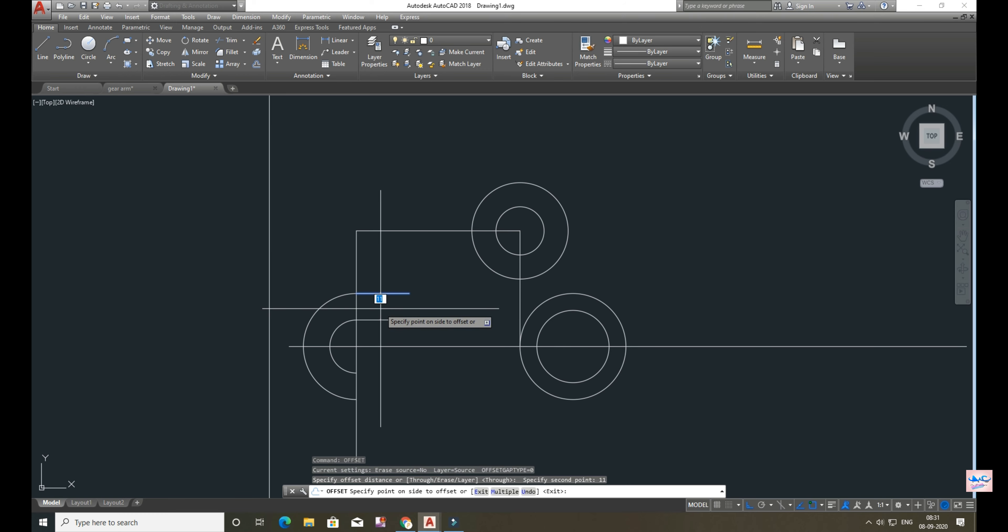
pyautogui.click(381, 326)
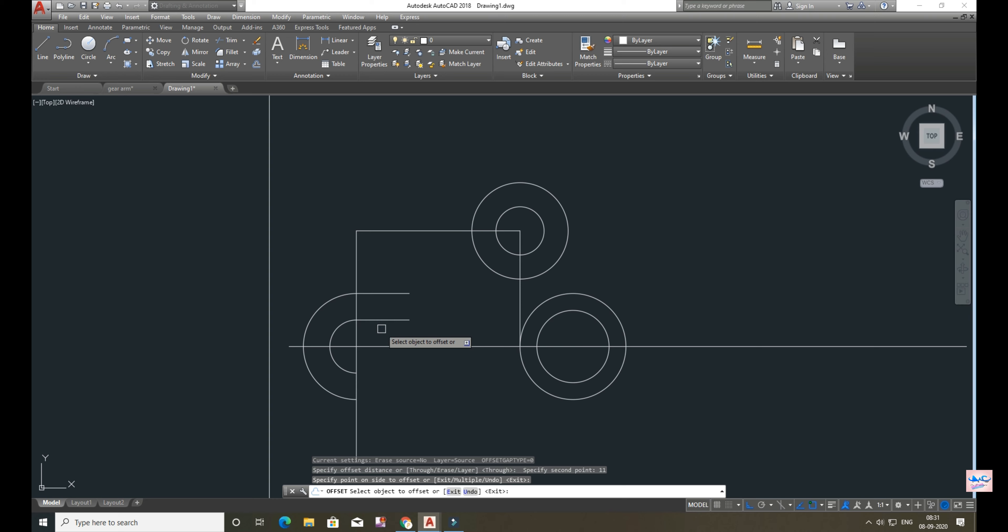
pyautogui.press('Escape')
# - Mirror the two short horizontal lines about the horizontal centreline, keeping the source lines
pyautogui.click(382, 320)
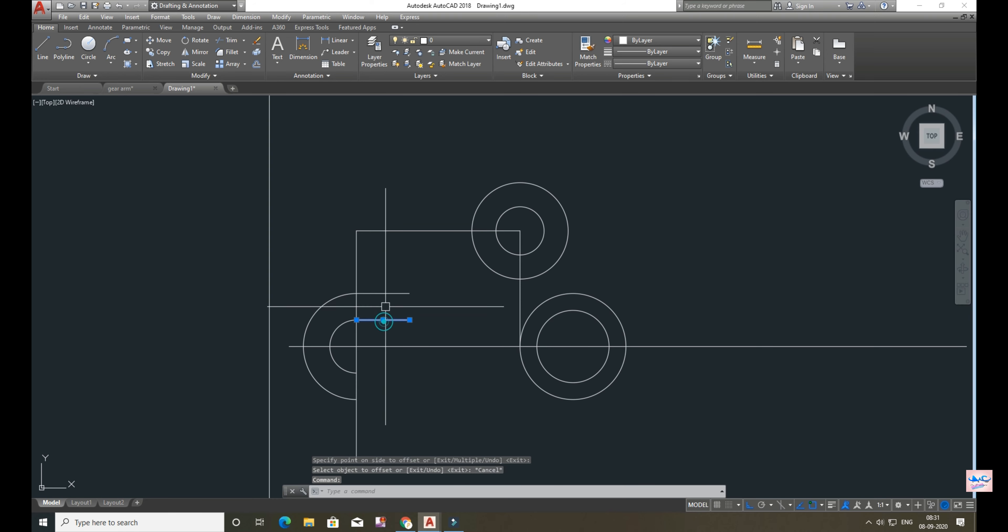
pyautogui.click(385, 293)
pyautogui.write('MI')
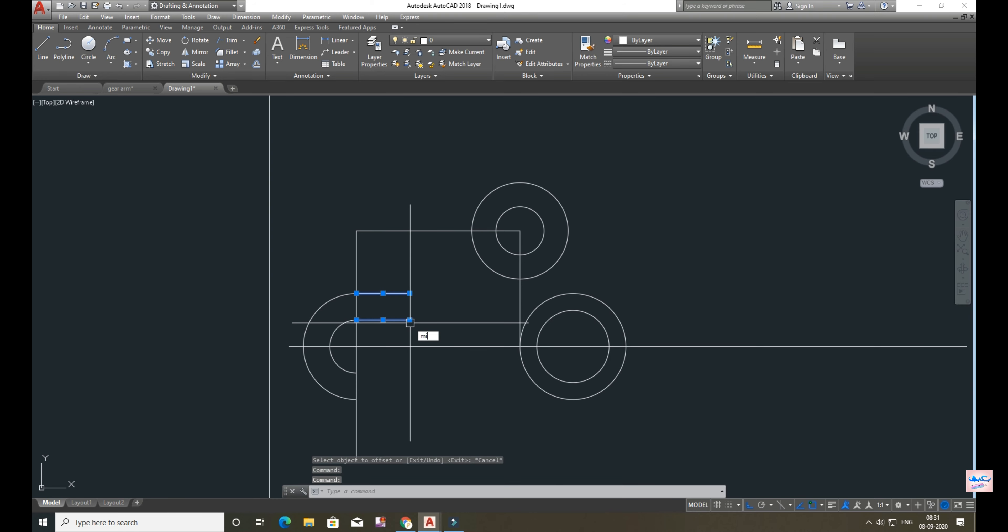
pyautogui.click(444, 345)
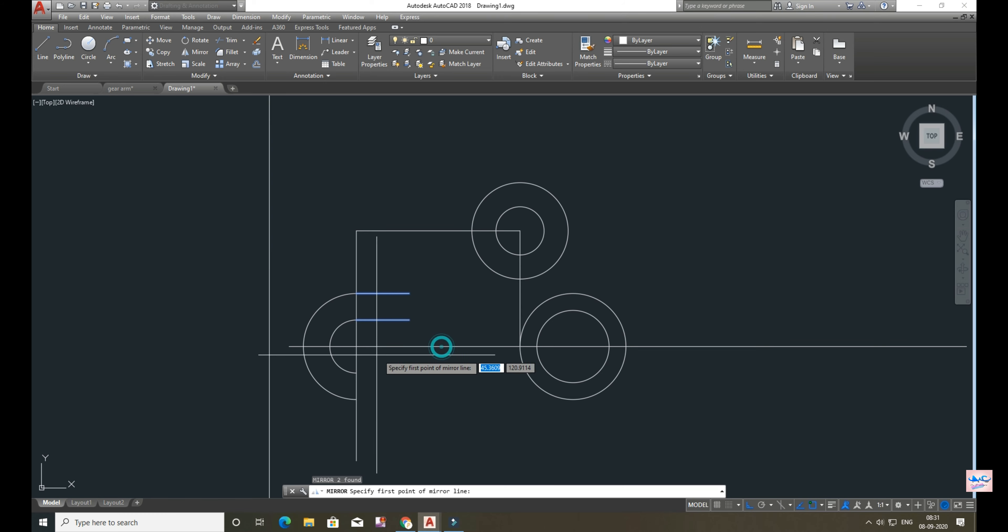
pyautogui.click(356, 346)
pyautogui.click(488, 347)
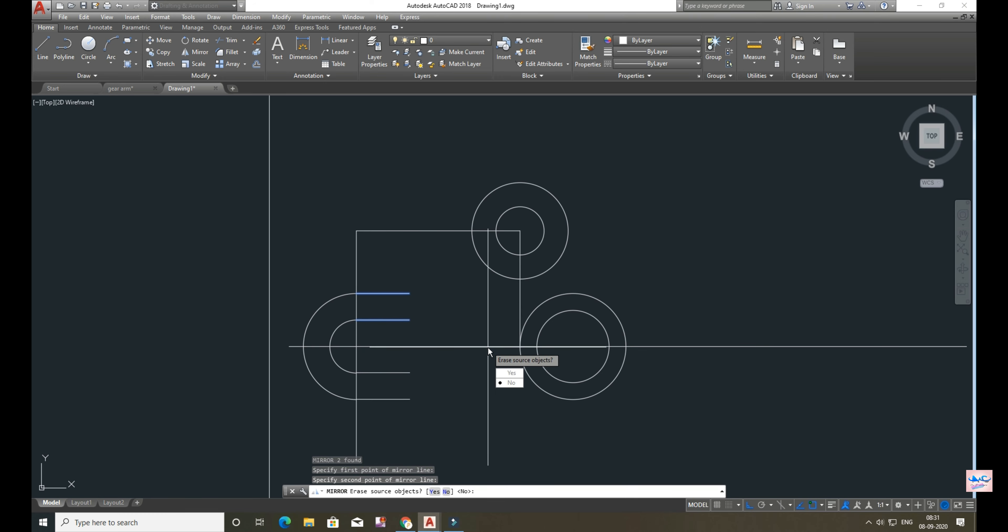
pyautogui.click(511, 382)
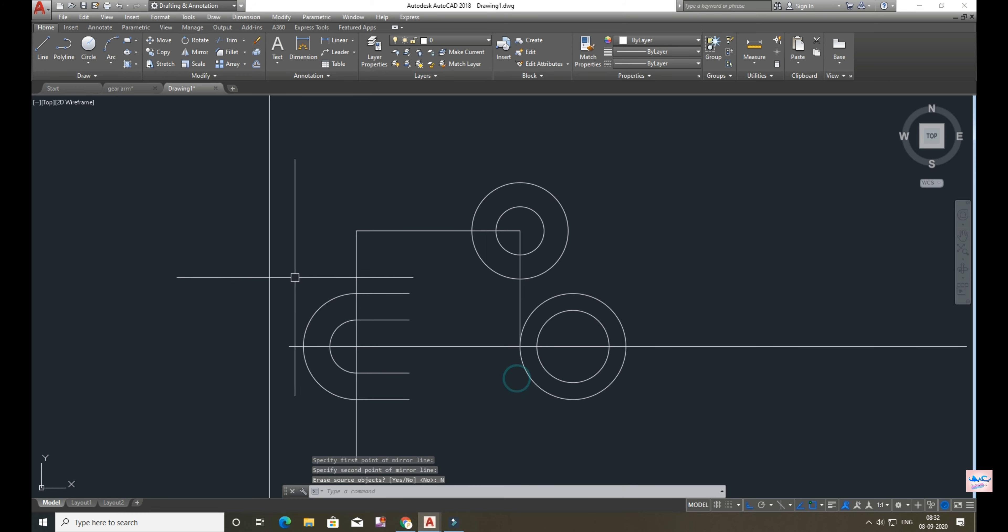
pyautogui.click(322, 306)
pyautogui.click(336, 329)
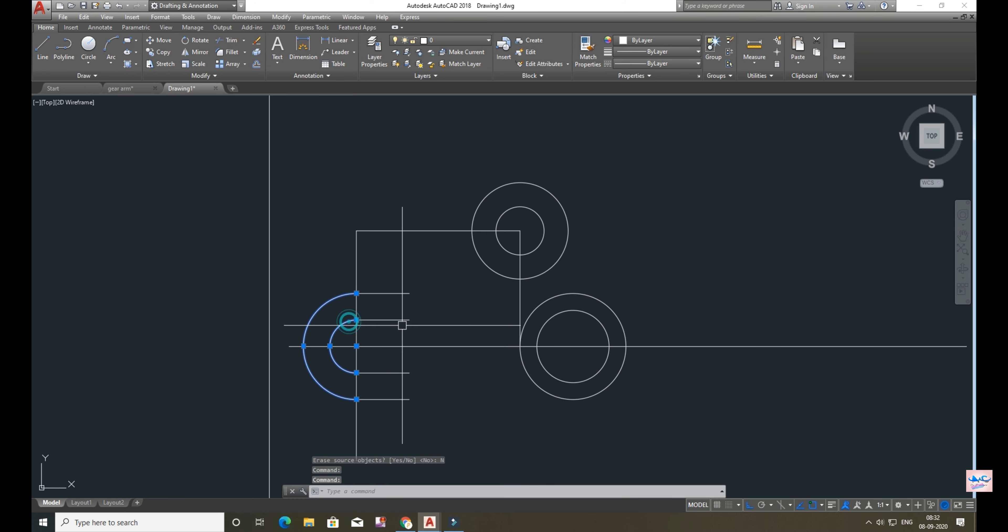
pyautogui.write('mi')
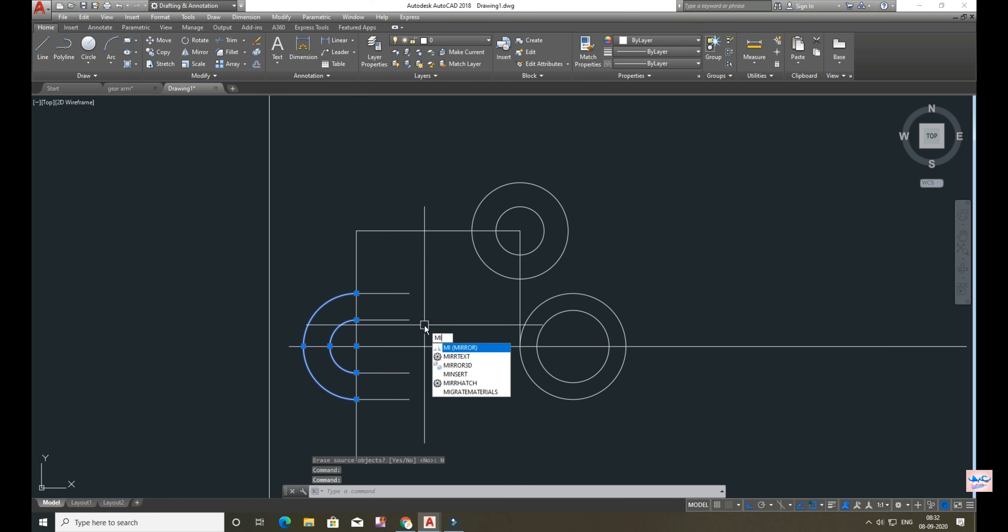
pyautogui.press('Return')
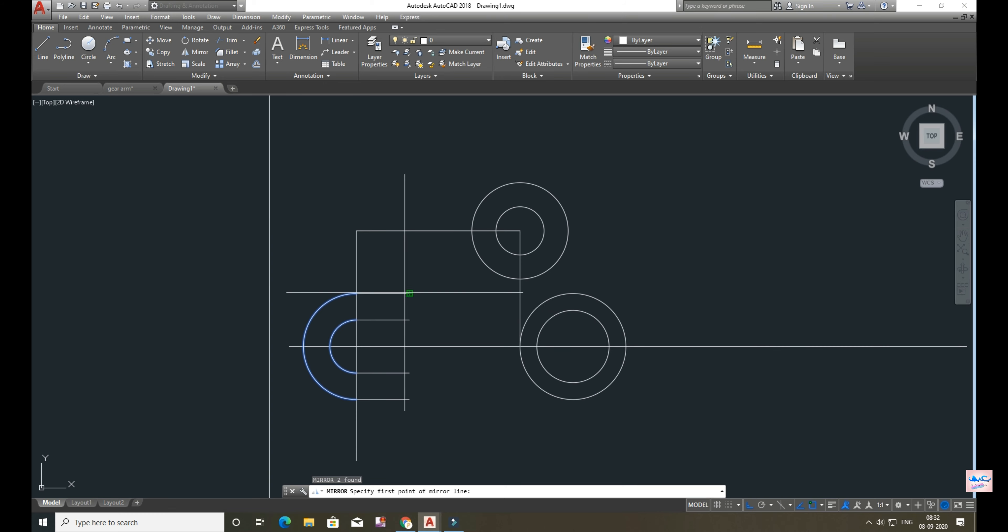
pyautogui.click(382, 293)
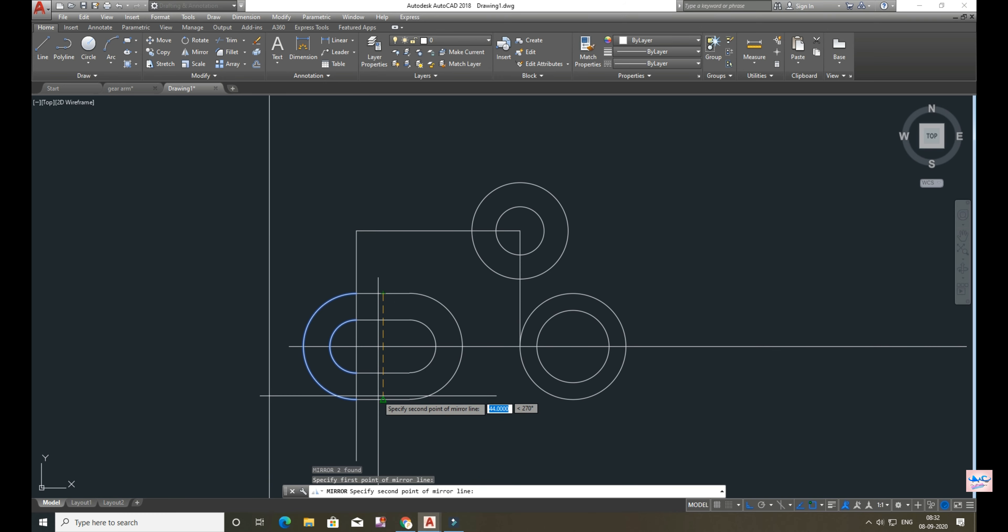
pyautogui.click(380, 397)
pyautogui.press('Escape')
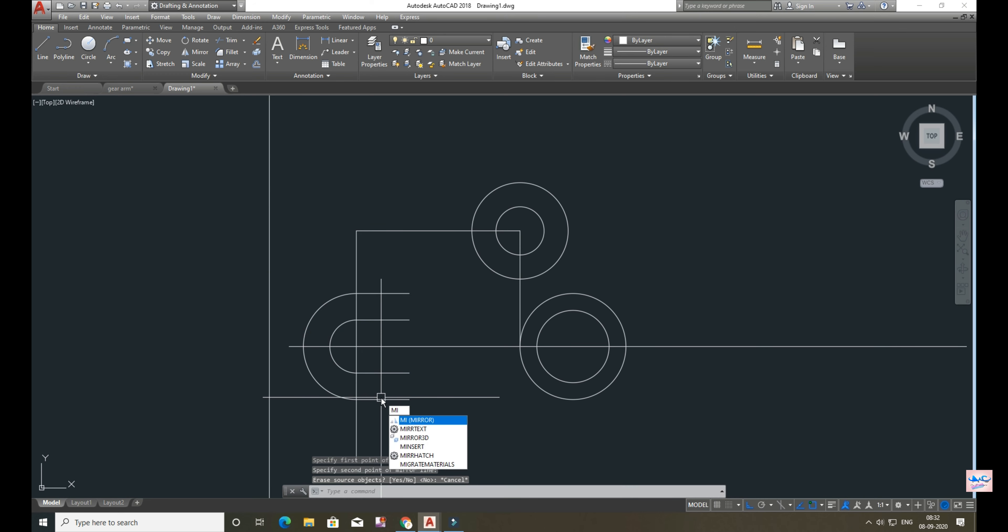
pyautogui.press('Escape')
# - Mirror both left arcs about the vertical axis through the short lines' midpoints, keeping the originals, to close the two slots
pyautogui.click(333, 299)
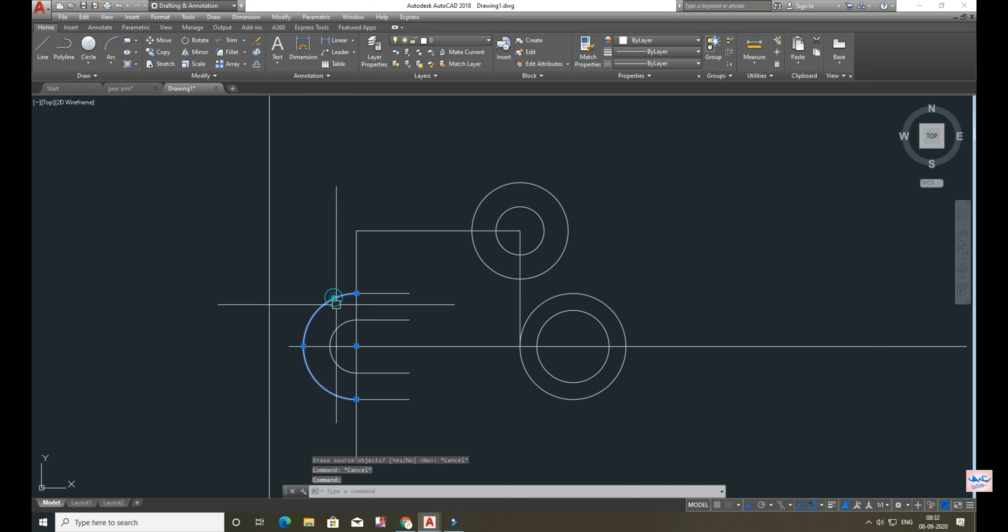
pyautogui.click(343, 326)
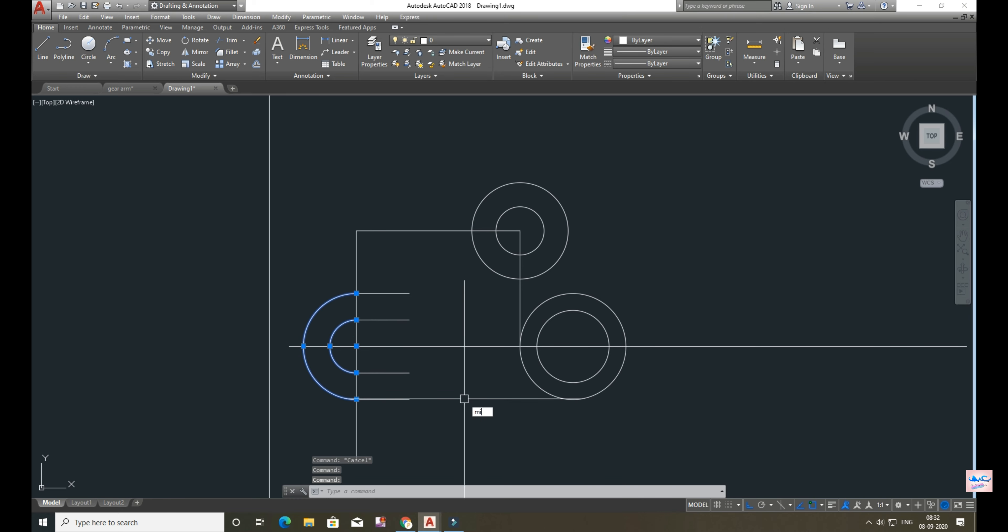
pyautogui.click(500, 421)
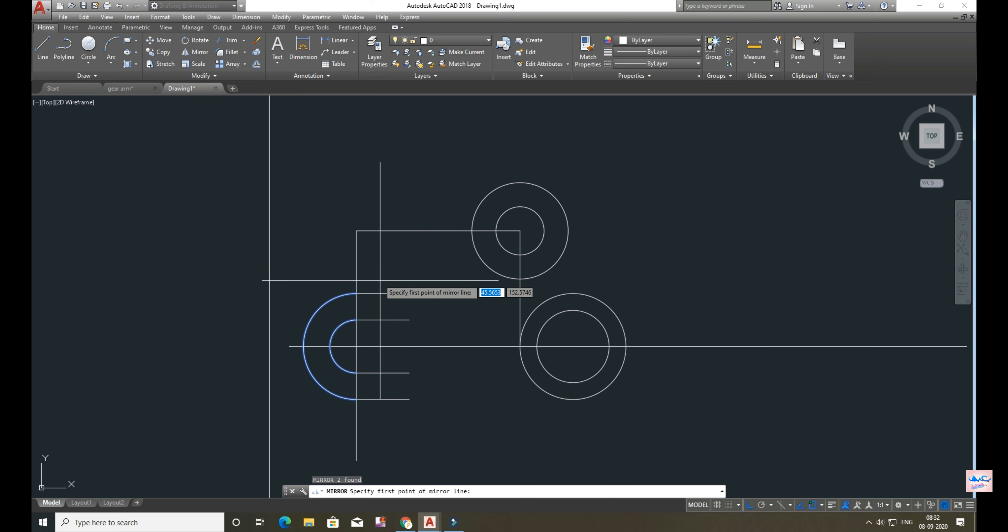
pyautogui.click(383, 293)
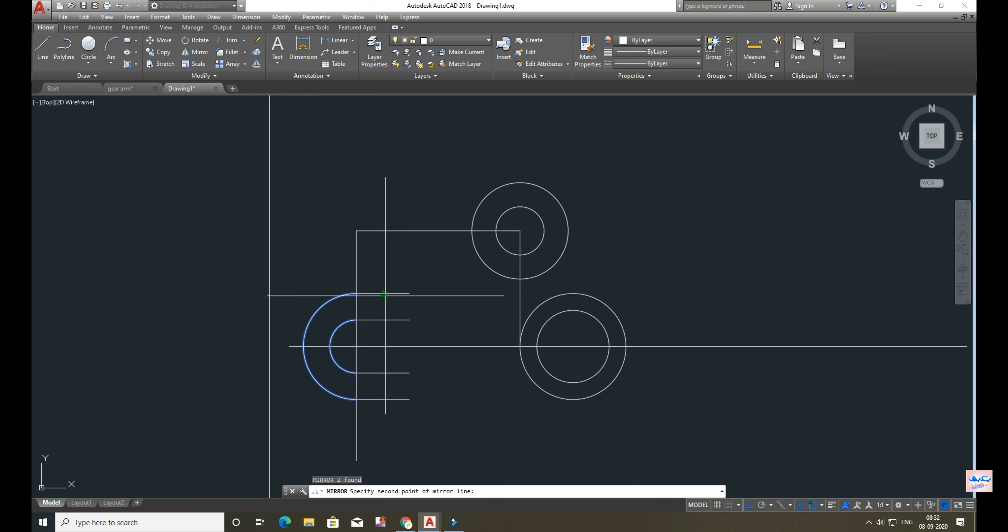
pyautogui.click(383, 398)
pyautogui.click(403, 434)
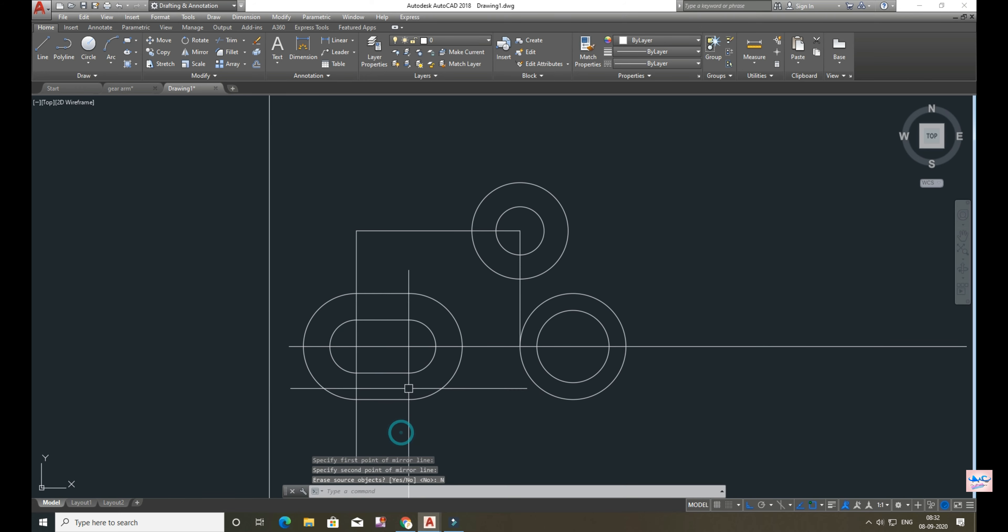
pyautogui.moveTo(501, 413); pyautogui.dragTo(306, 372, button='middle')
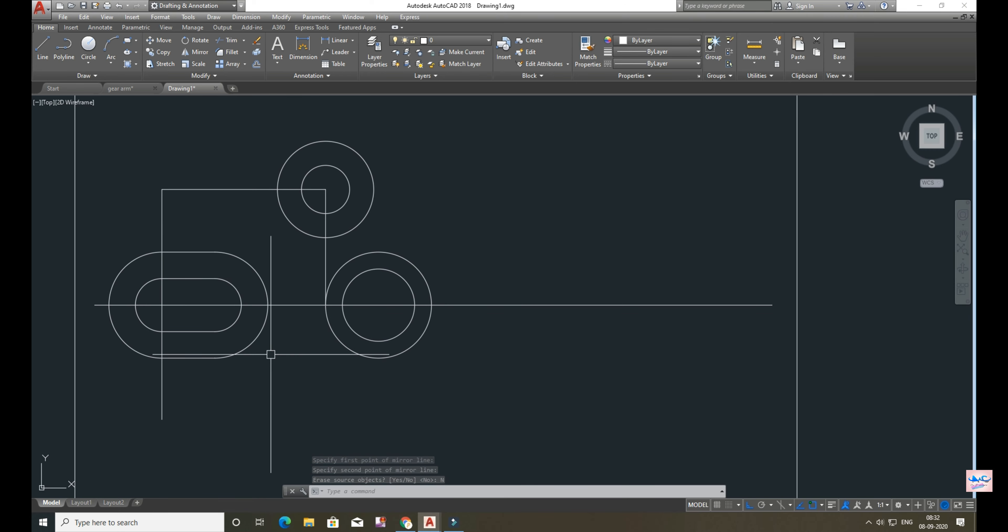
pyautogui.write('l')
pyautogui.press('Return')
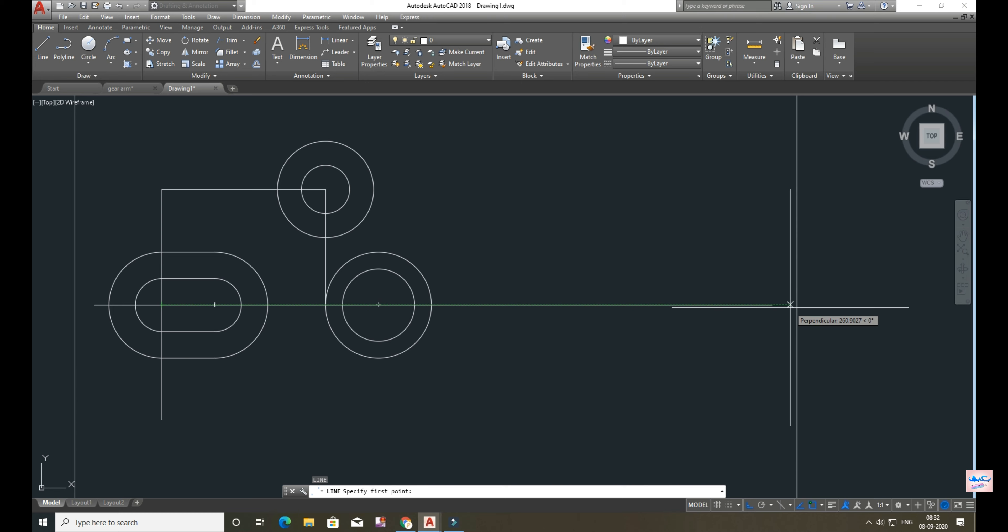
pyautogui.write('150')
pyautogui.press('Return')
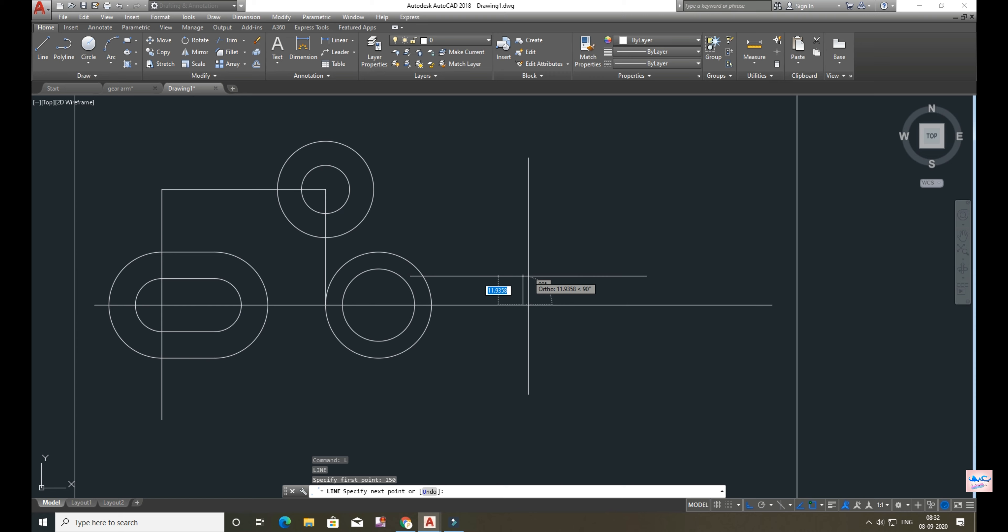
pyautogui.press('Escape')
pyautogui.press('Escape')
# - Draw a circle of radius 22 on the horizontal centreline, centred 150 to the right of the slots' left arc centre
pyautogui.press('Return')
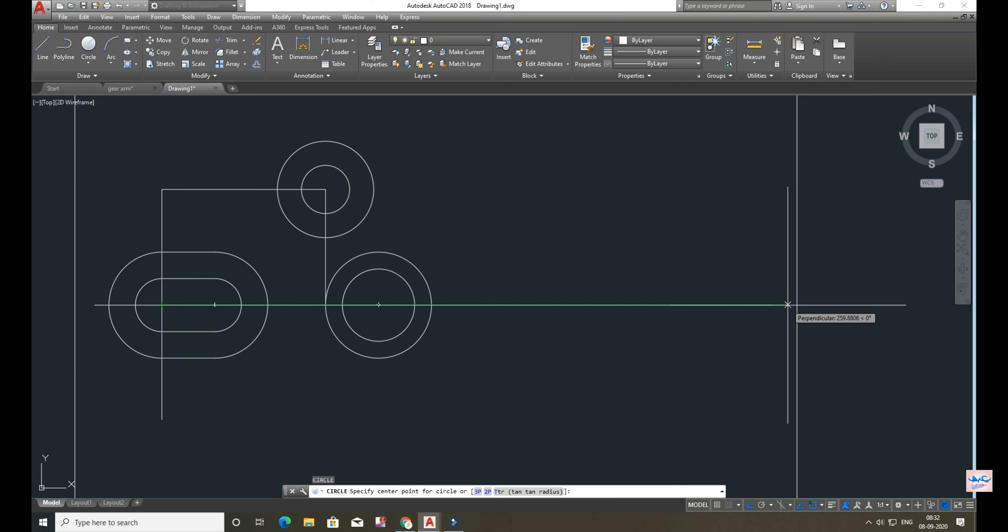
pyautogui.write('150')
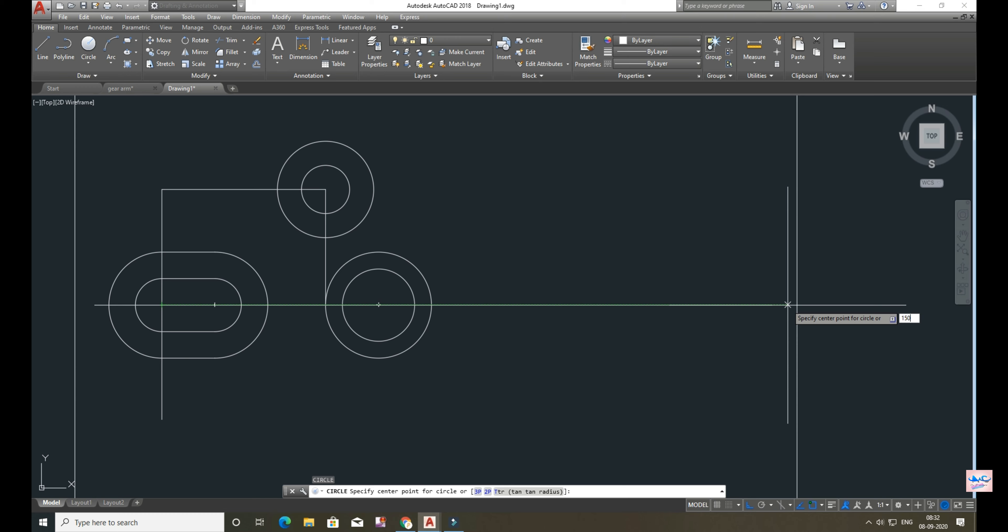
pyautogui.press('Return')
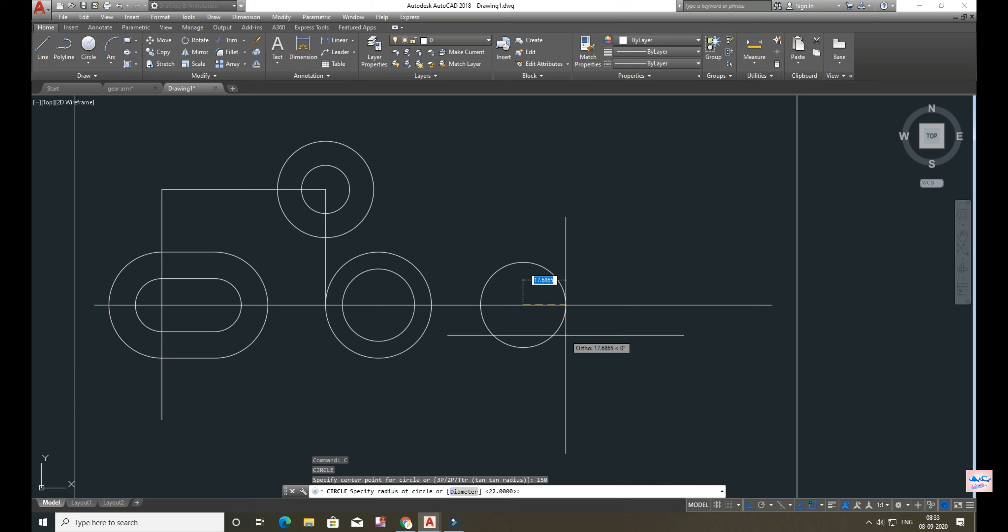
pyautogui.write('22')
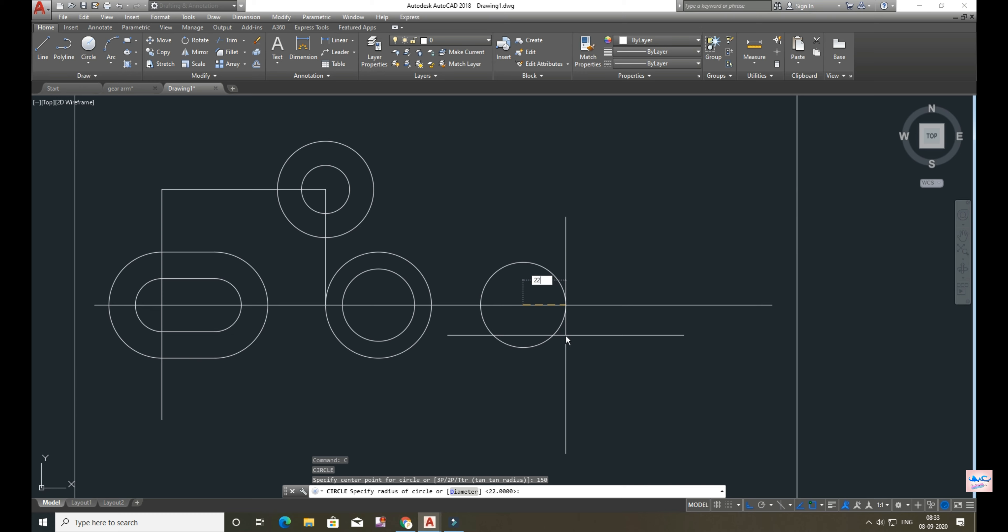
pyautogui.press('Return')
# - Draw a concentric circle of radius 11 inside the rightmost circle
pyautogui.write('c')
pyautogui.press('Return')
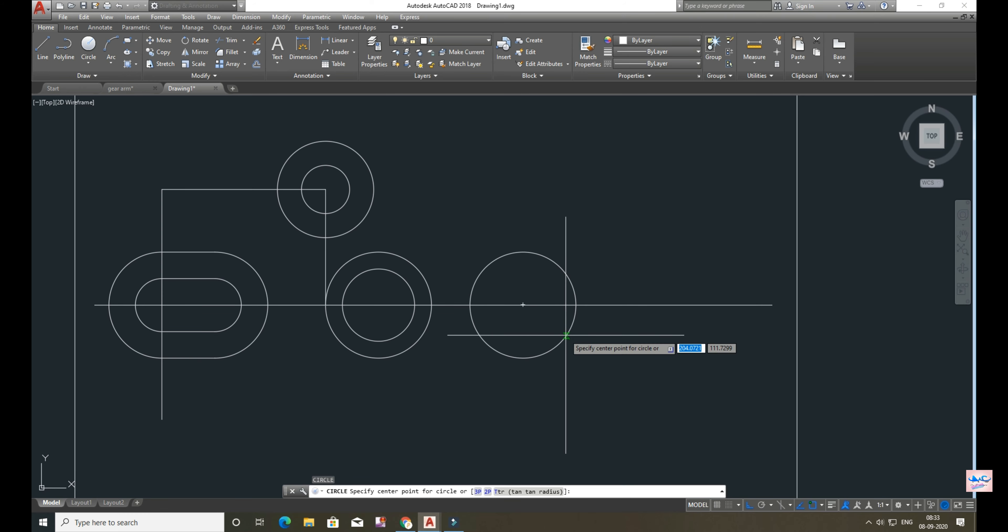
pyautogui.click(522, 305)
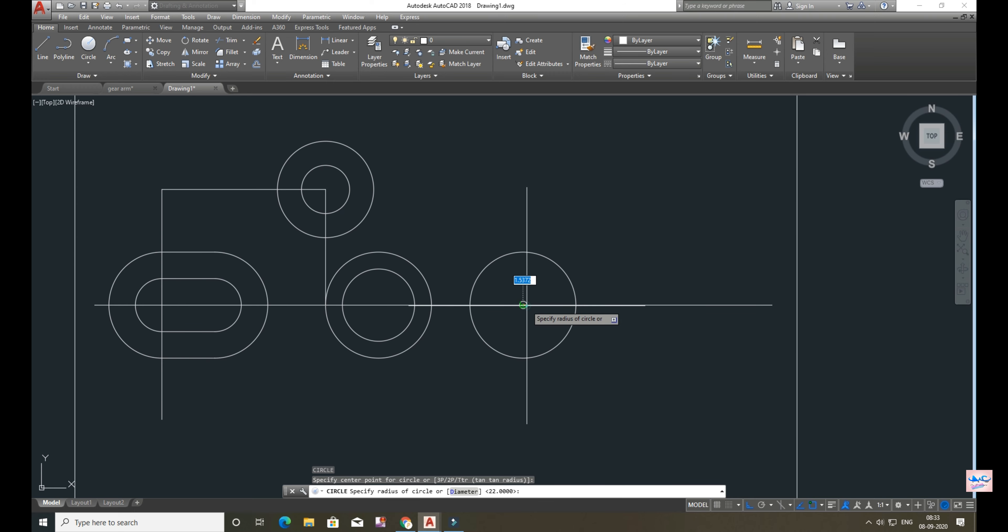
pyautogui.write('11')
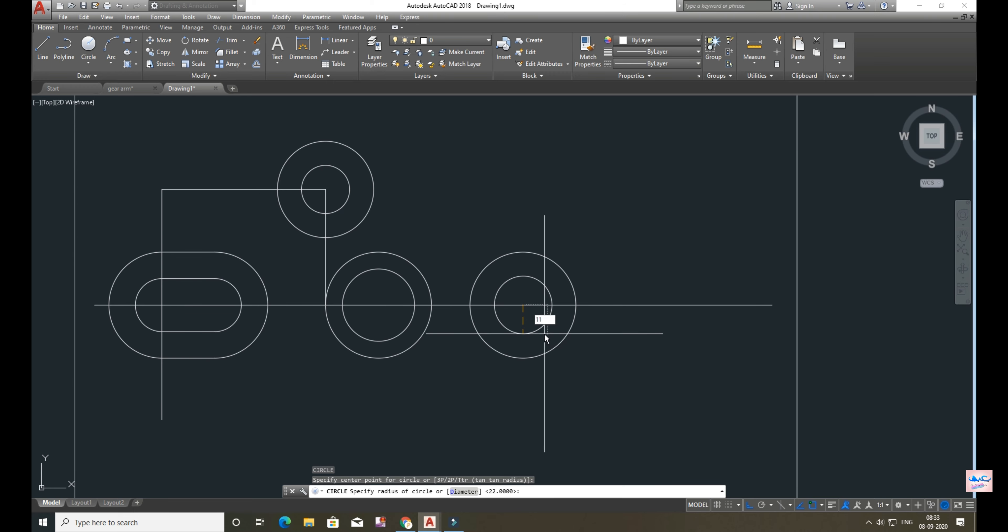
pyautogui.press('Return')
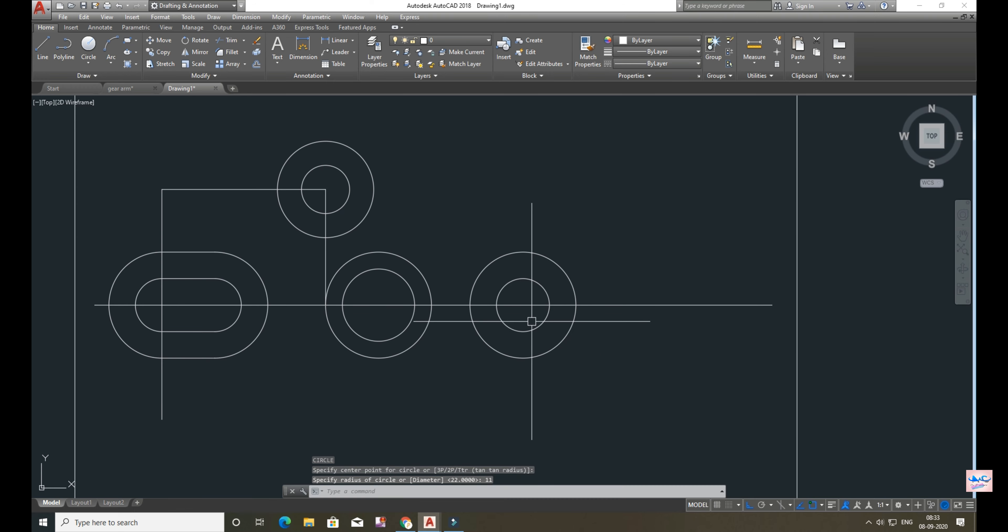
# - Trim away the upper halves of the two rightmost concentric circles at the horizontal centreline
pyautogui.write('tr')
pyautogui.press('Return')
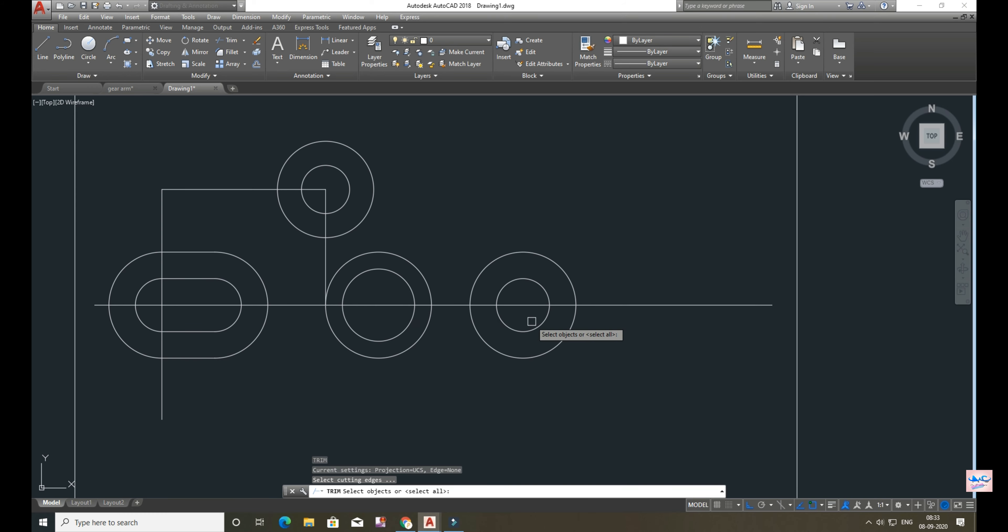
pyautogui.rightClick(530, 319)
pyautogui.click(528, 279)
pyautogui.click(529, 251)
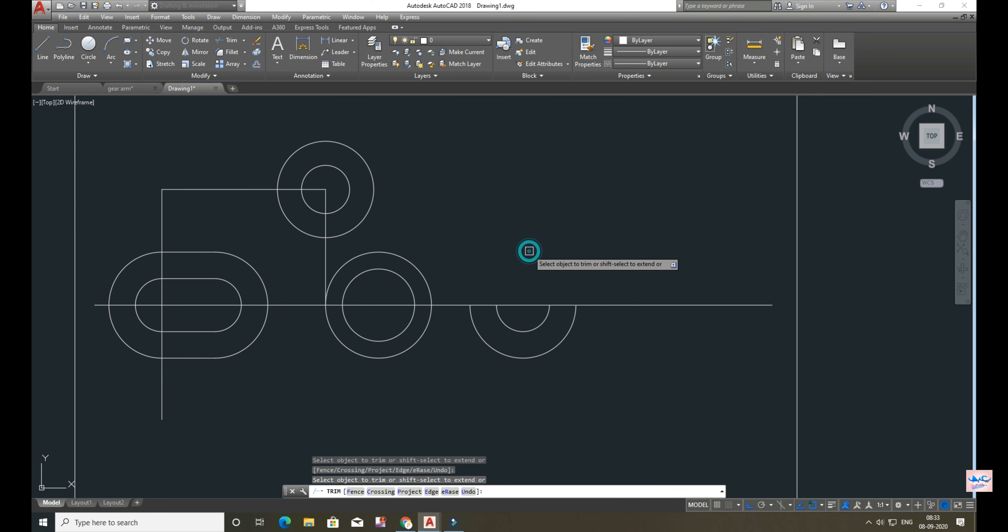
pyautogui.press('Escape')
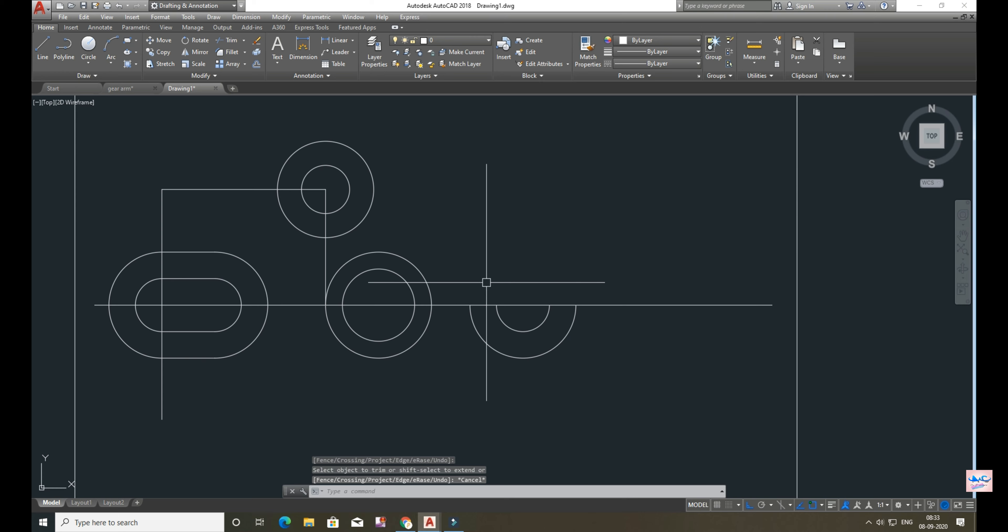
# - Draw a vertical centreline through the middle concentric circles, starting about 28 above their centre and ending below them
pyautogui.write('l')
pyautogui.press('Return')
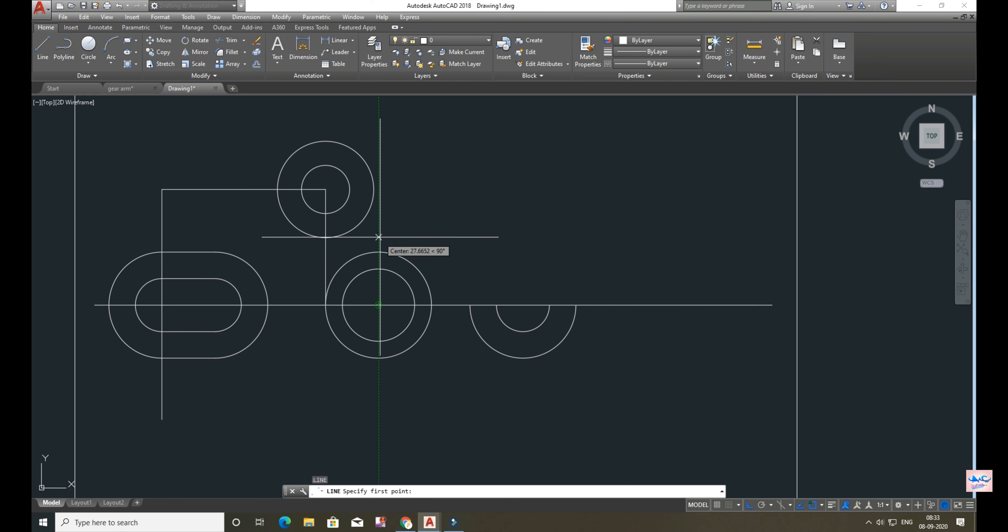
pyautogui.click(378, 236)
pyautogui.click(377, 399)
pyautogui.press('Escape')
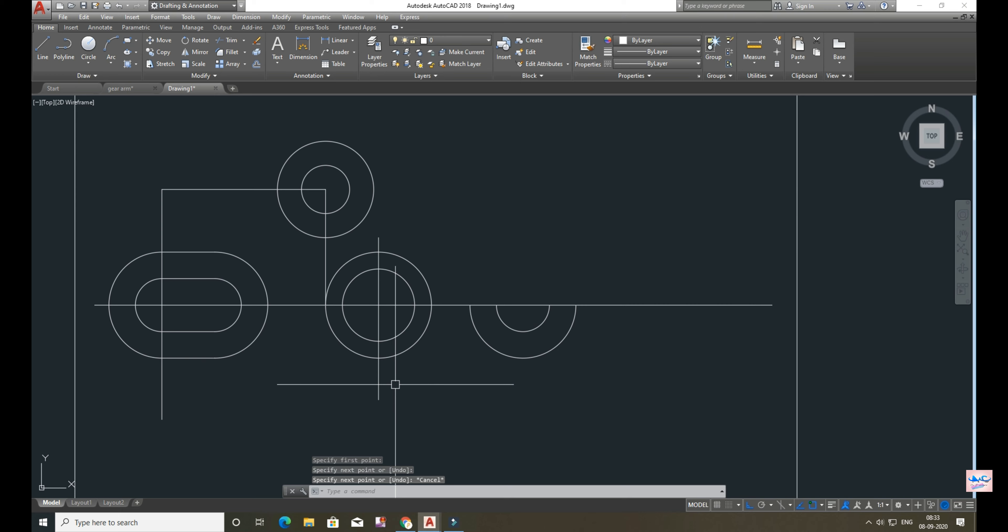
# - Draw a slanted line at 40° upward to the right from the centre of the middle concentric circles
pyautogui.press('Return')
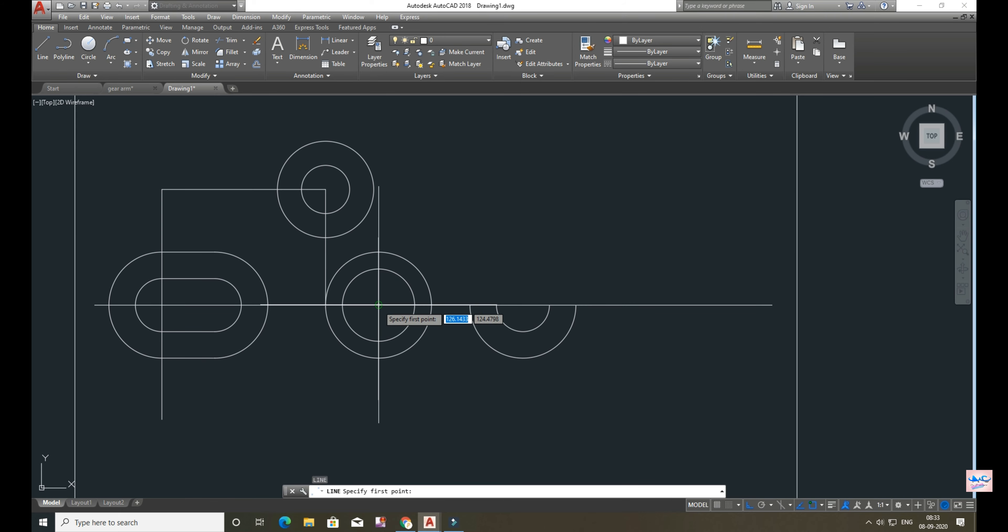
pyautogui.click(378, 304)
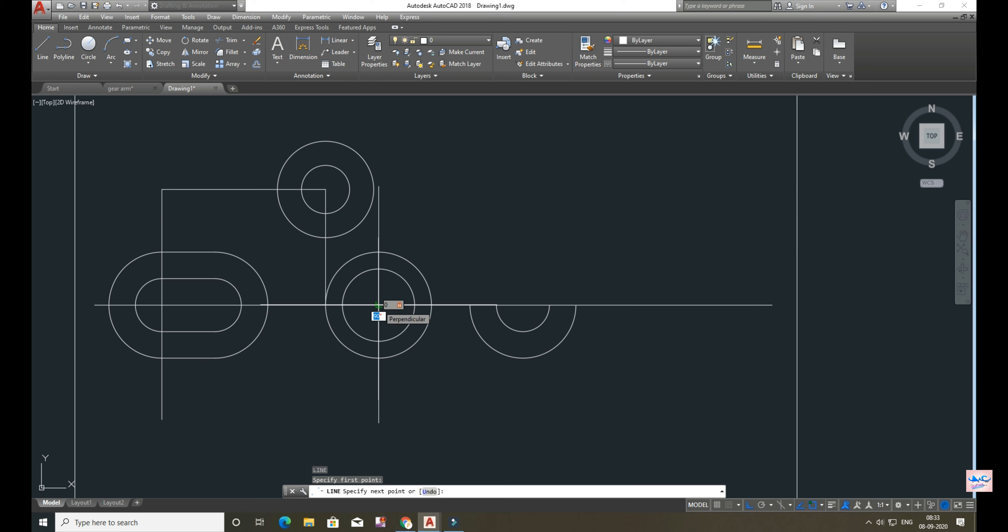
pyautogui.write('40')
pyautogui.press('Return')
pyautogui.press('Escape')
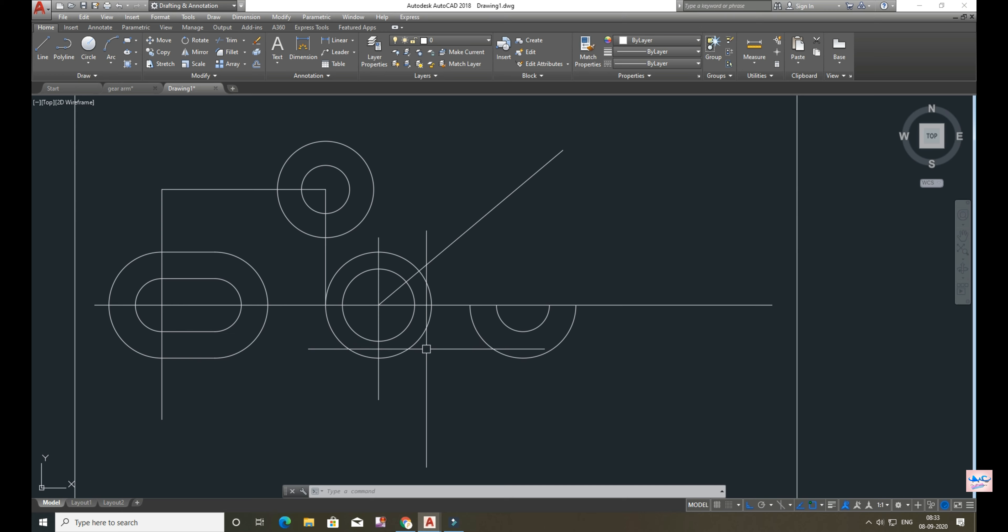
# - Draw two circles of radius 38 and 49 centred on the middle concentric circles
pyautogui.press('Return')
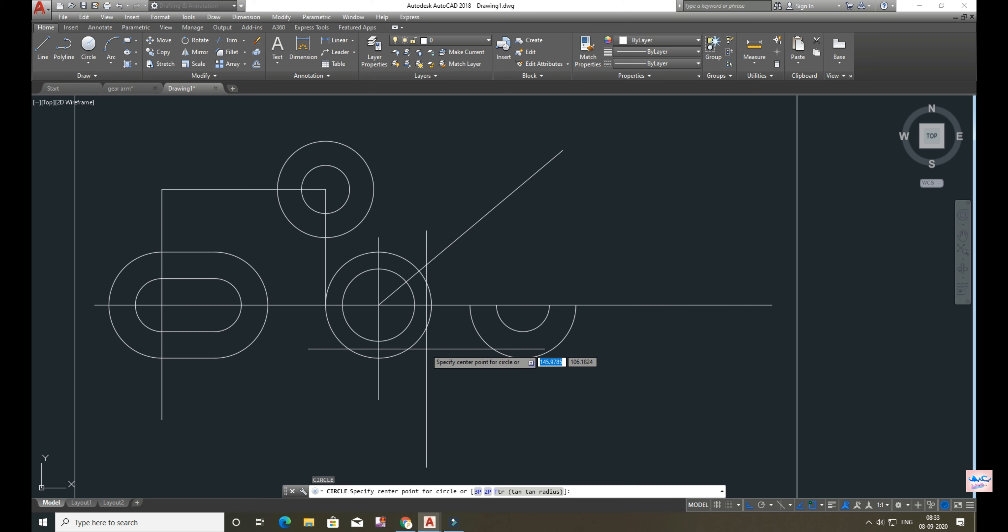
pyautogui.click(378, 305)
pyautogui.write('38')
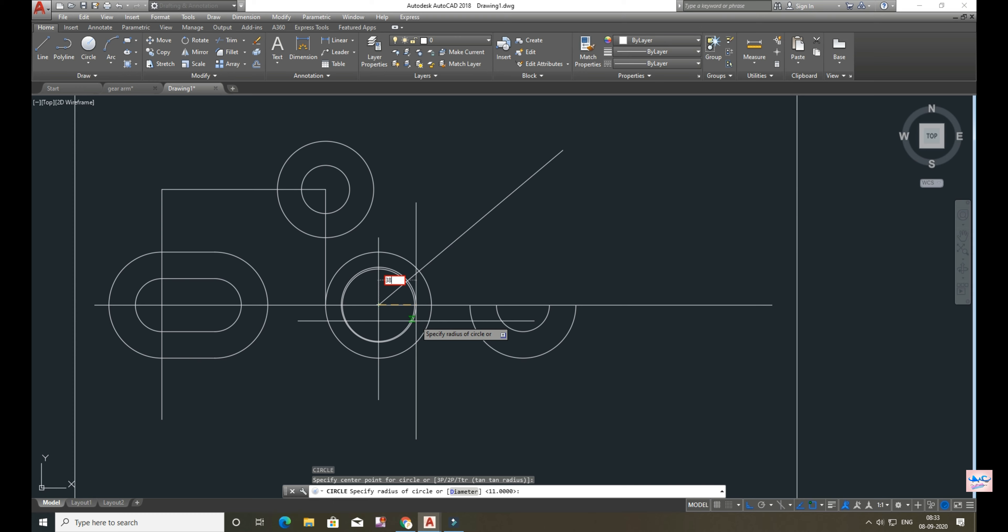
pyautogui.press('Return')
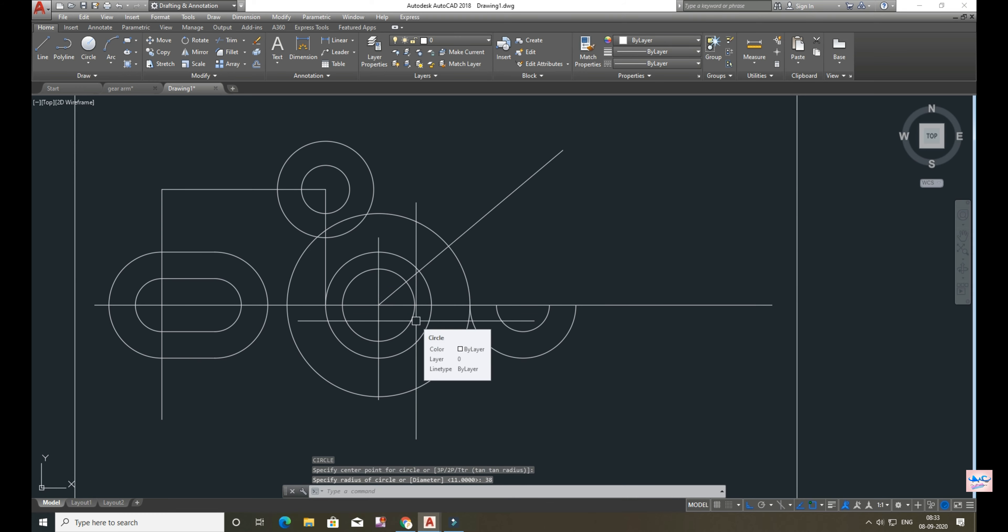
pyautogui.press('Return')
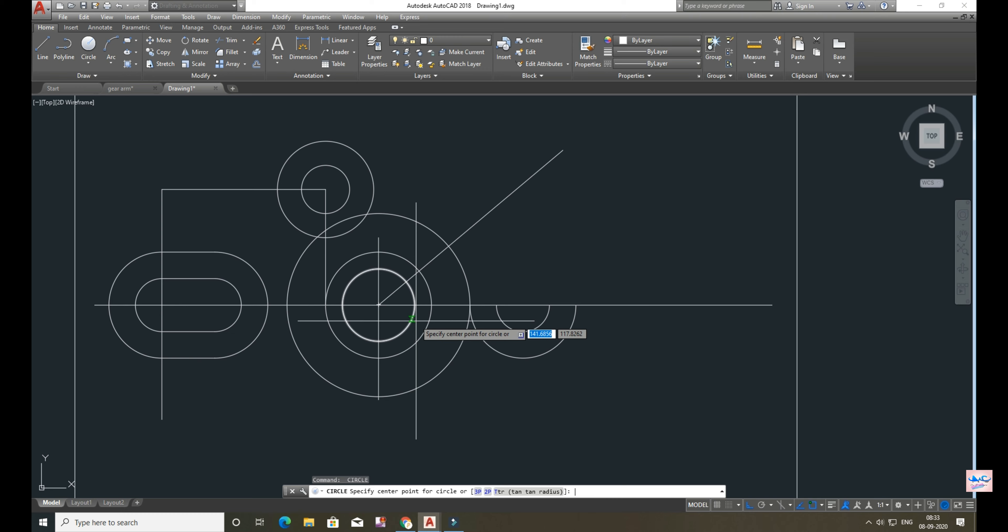
pyautogui.click(378, 305)
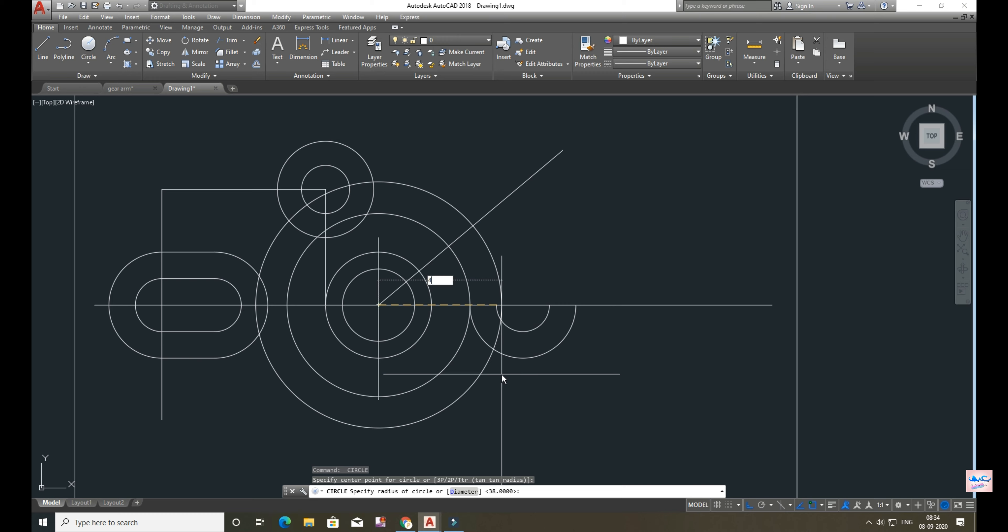
pyautogui.write('49')
pyautogui.press('Return')
# - Add two larger circles of radius 60 and 70 about the same centre
pyautogui.press('Return')
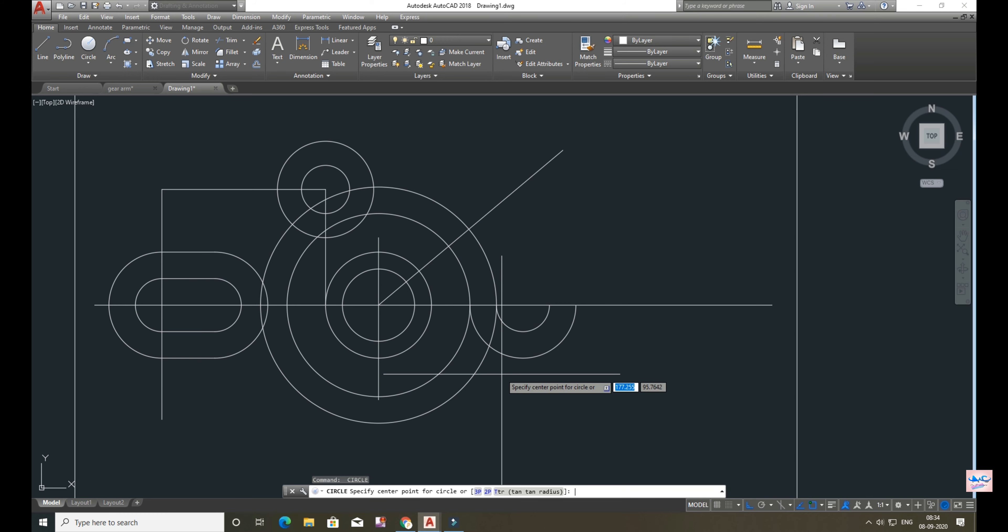
pyautogui.click(379, 304)
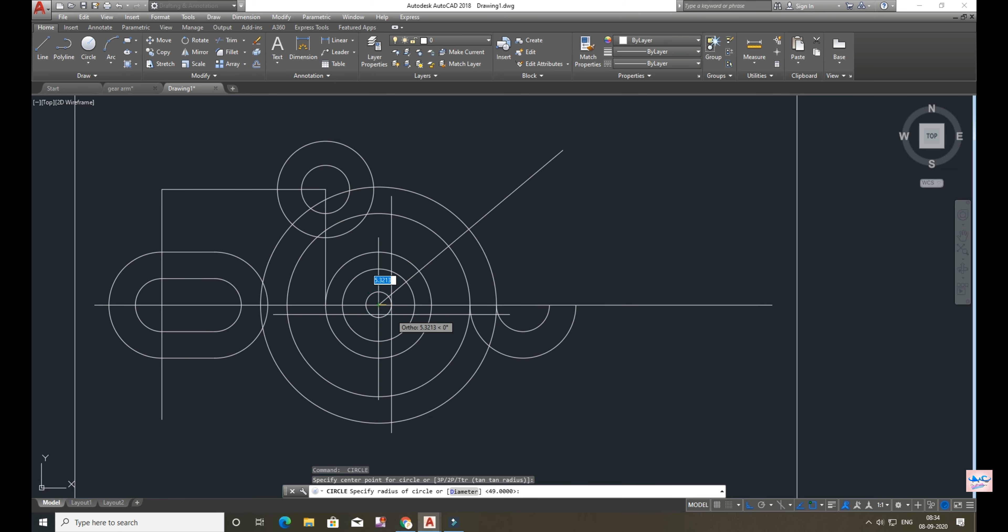
pyautogui.write('60')
pyautogui.press('Return')
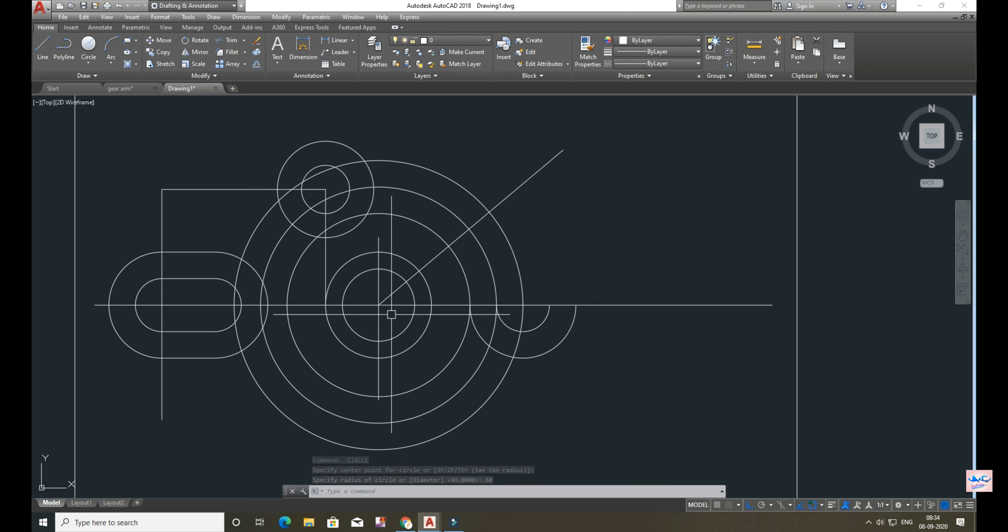
pyautogui.press('Return')
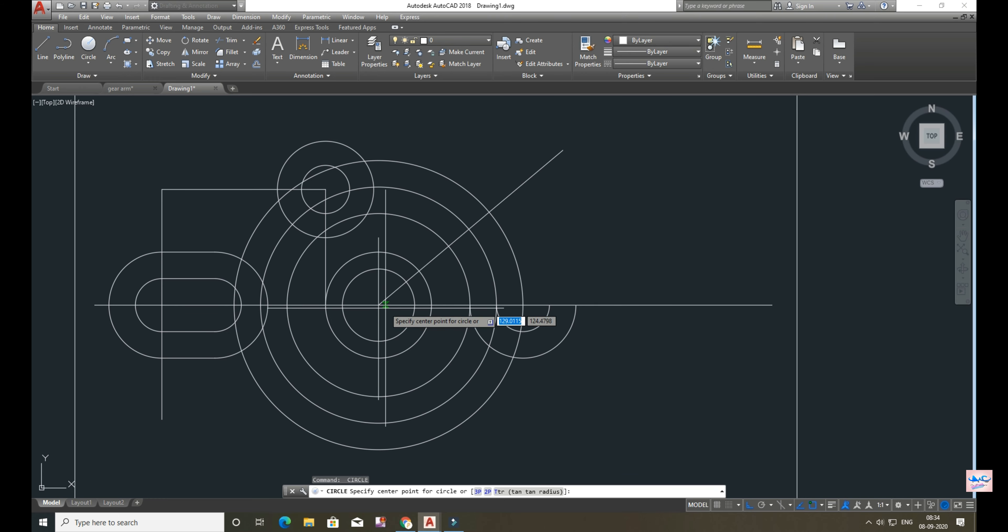
pyautogui.click(378, 304)
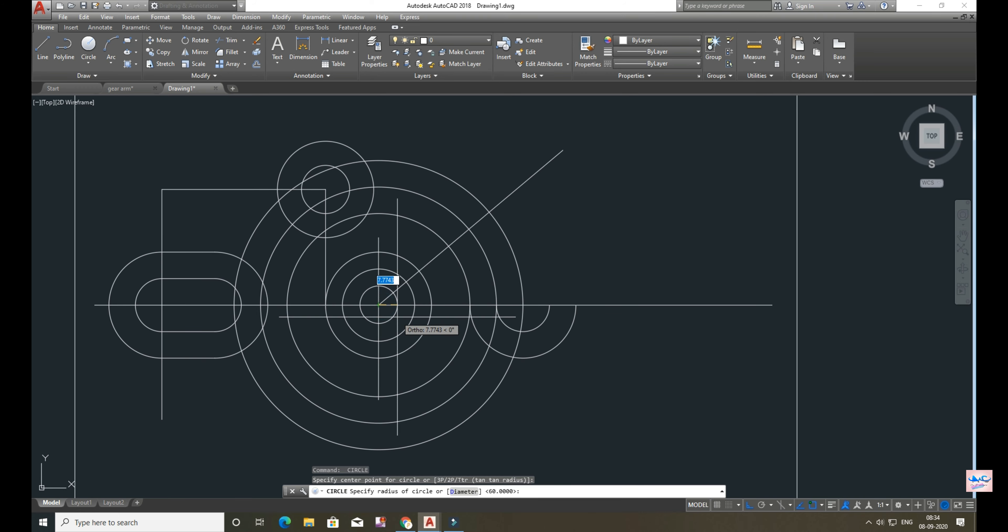
pyautogui.write('70')
pyautogui.press('Return')
# - Add an outermost circle of radius 82 about the same centre
pyautogui.press('Return')
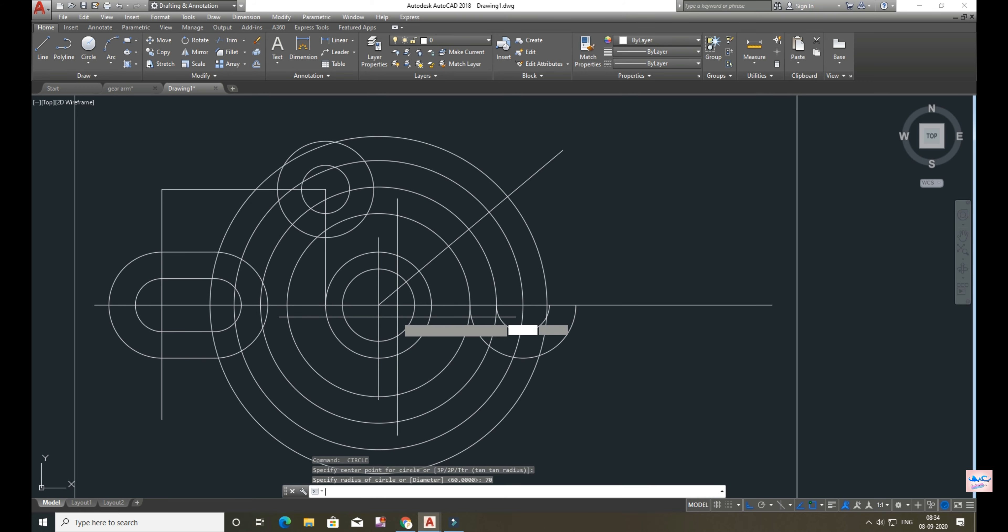
pyautogui.click(378, 304)
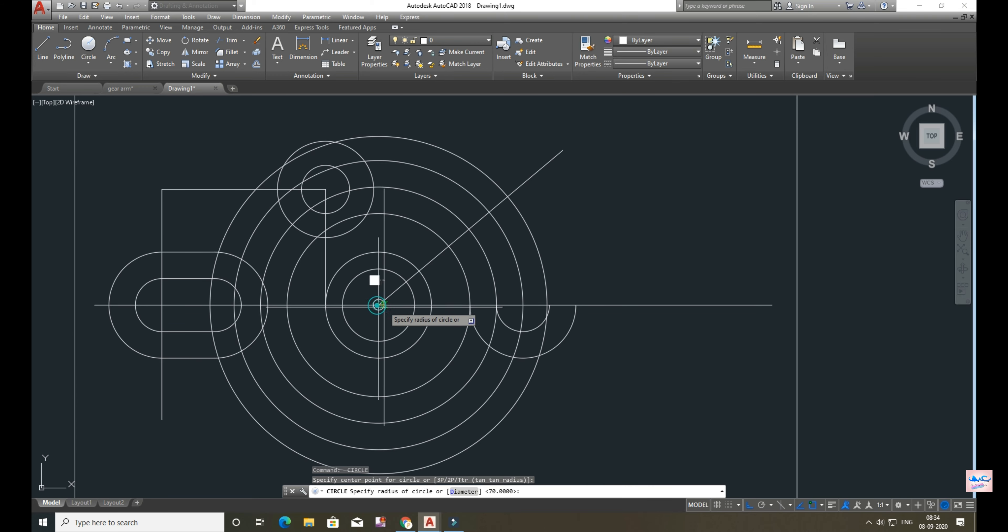
pyautogui.write('82')
pyautogui.press('Return')
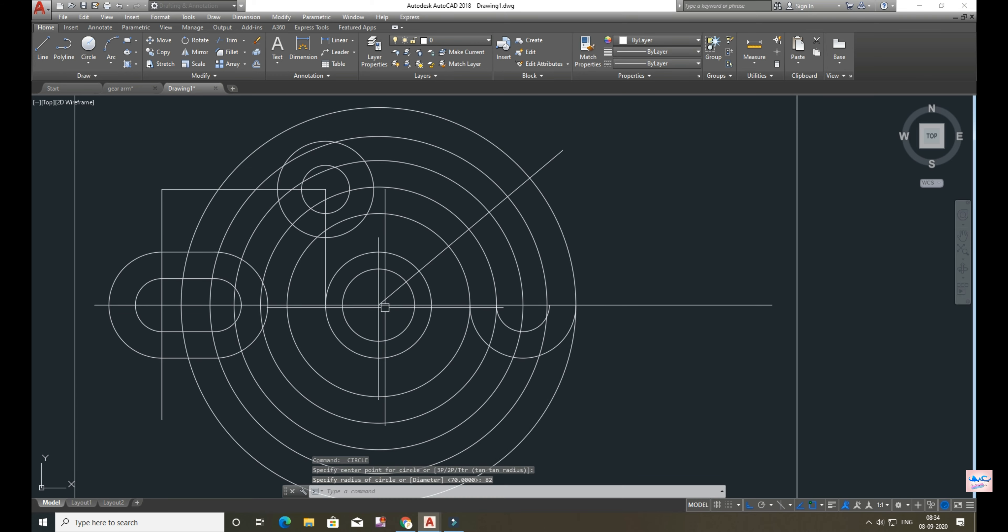
# - Trim the circles of radius 82, 70, 49 and 38 above the slanted 40° line
pyautogui.scroll(-5, 665, 398)
pyautogui.scroll(2, 649, 397)
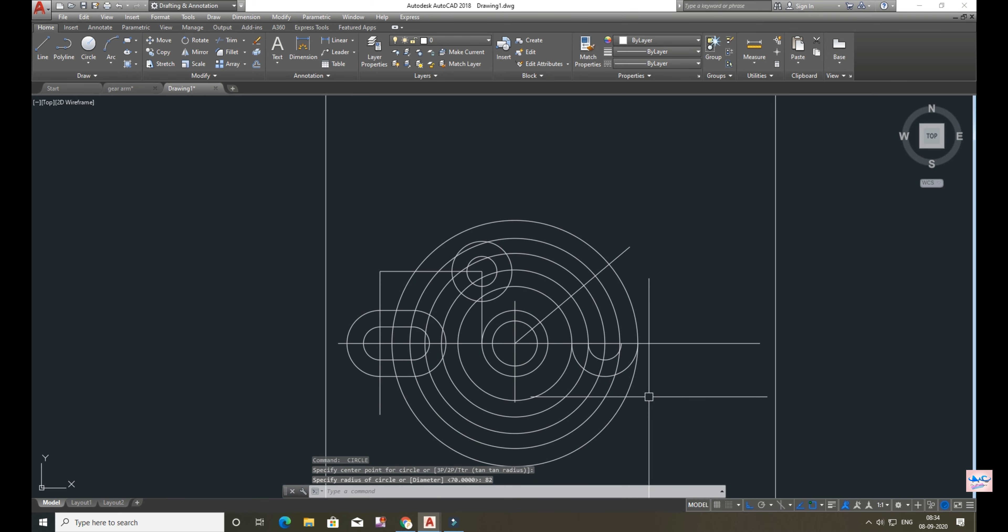
pyautogui.scroll(2, 649, 396)
pyautogui.write('trim')
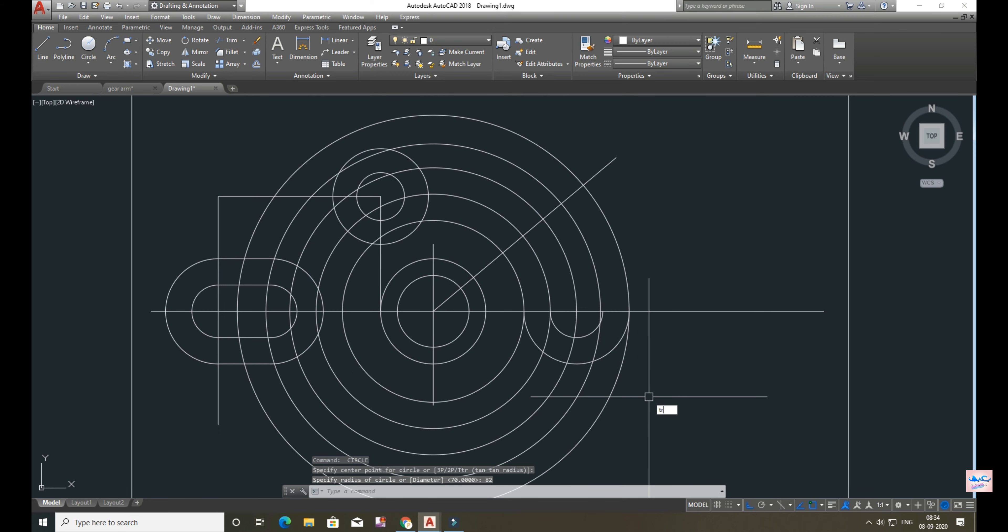
pyautogui.press('Return')
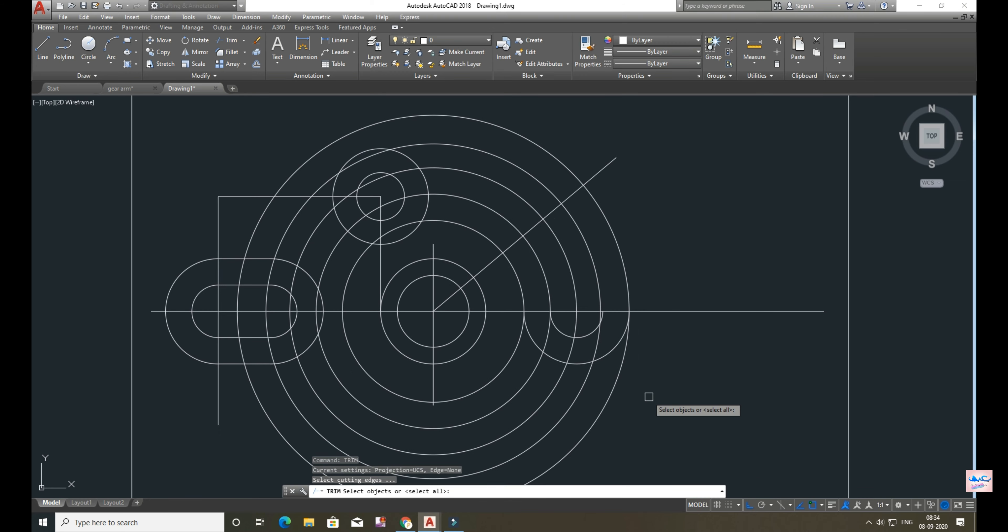
pyautogui.press('Return')
pyautogui.click(559, 161)
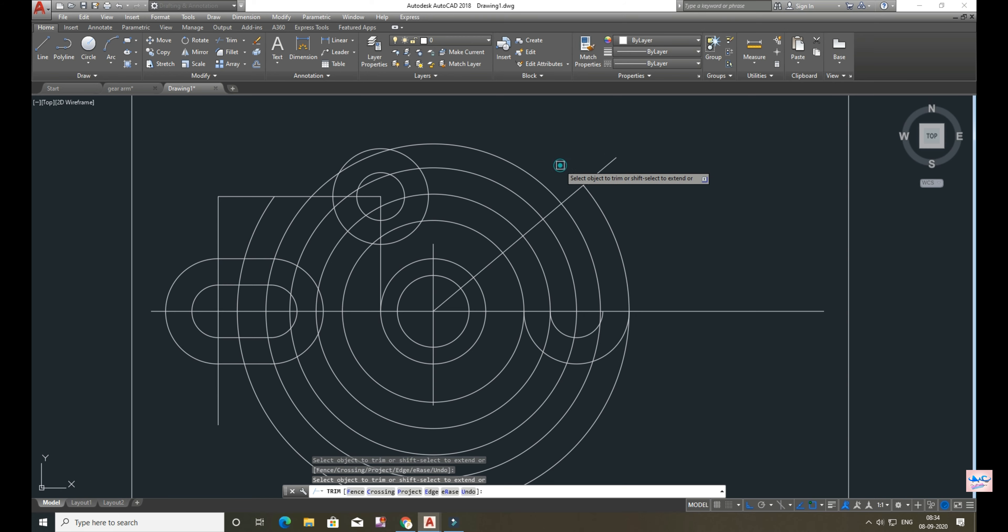
pyautogui.click(539, 178)
pyautogui.click(510, 199)
pyautogui.click(499, 215)
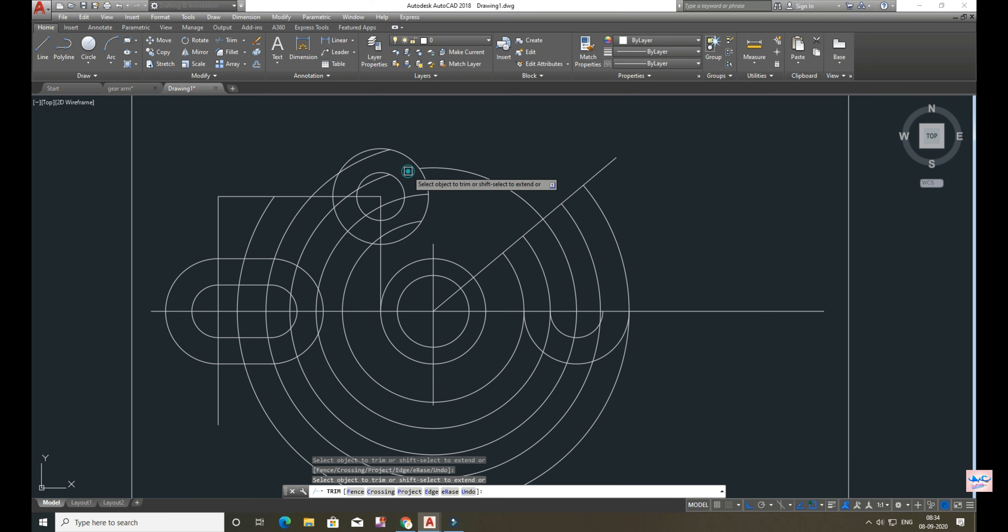
# - Trim the large concentric circles where they cross and continue below the lower rounded end of the curved slot
pyautogui.moveTo(677, 245); pyautogui.dragTo(627, 206, button='middle')
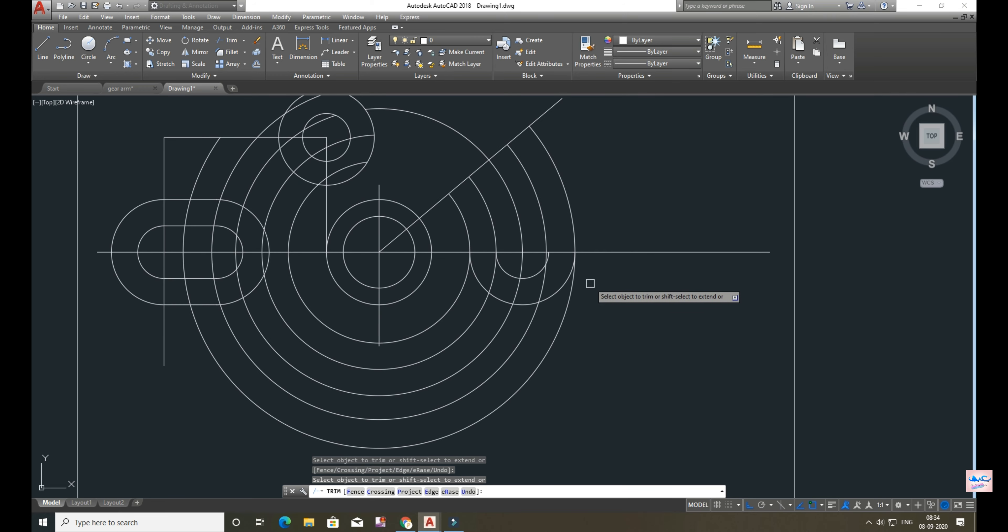
pyautogui.click(574, 285)
pyautogui.click(542, 286)
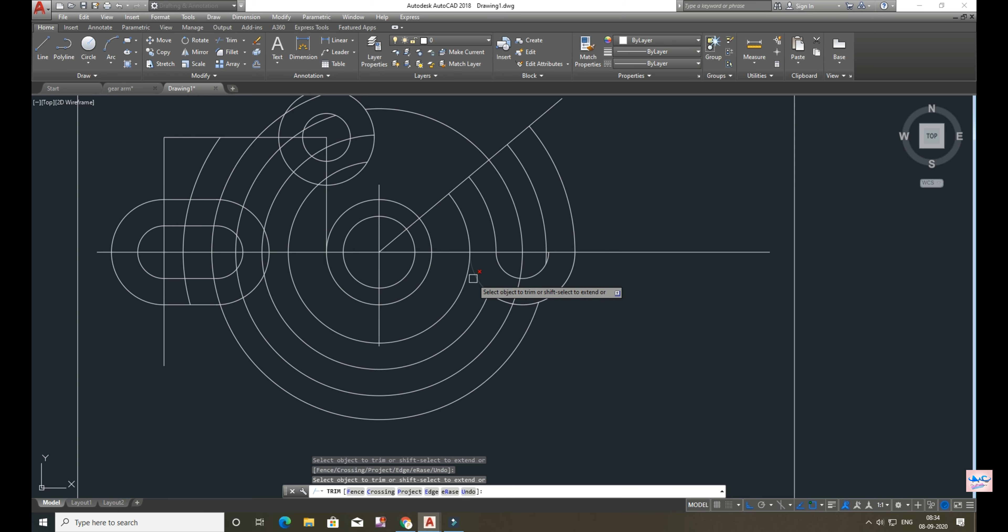
pyautogui.click(471, 321)
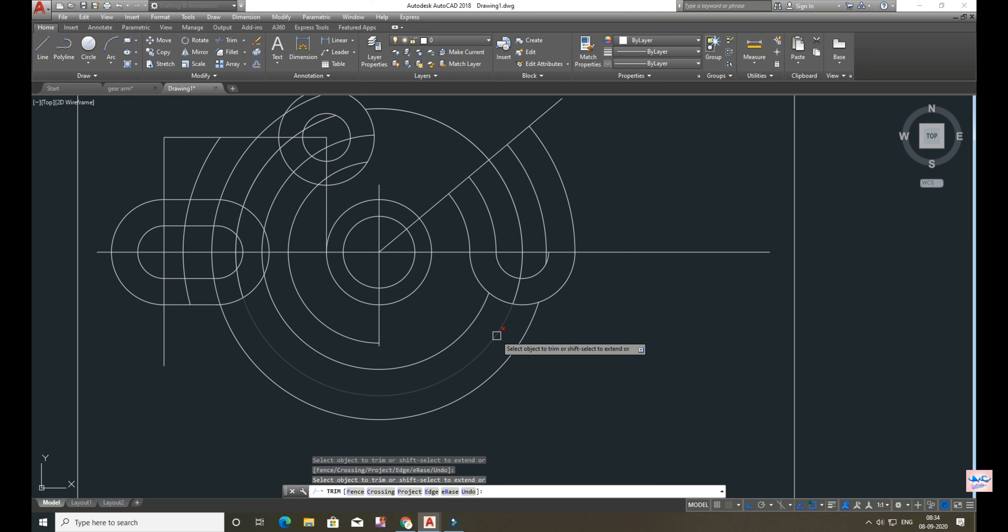
pyautogui.press('Escape')
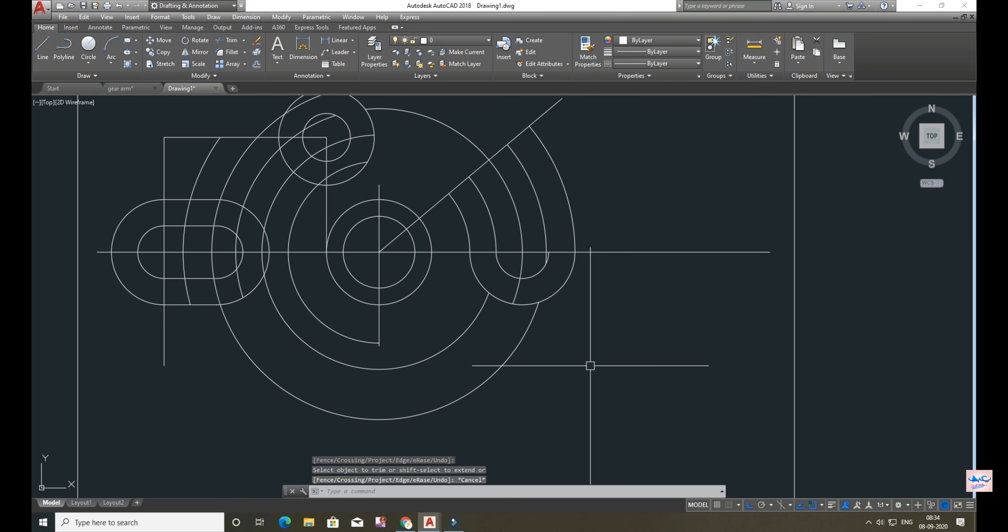
# - Erase the five leftover arcs of the large circles to the left of and below the curved slot
pyautogui.click(524, 336)
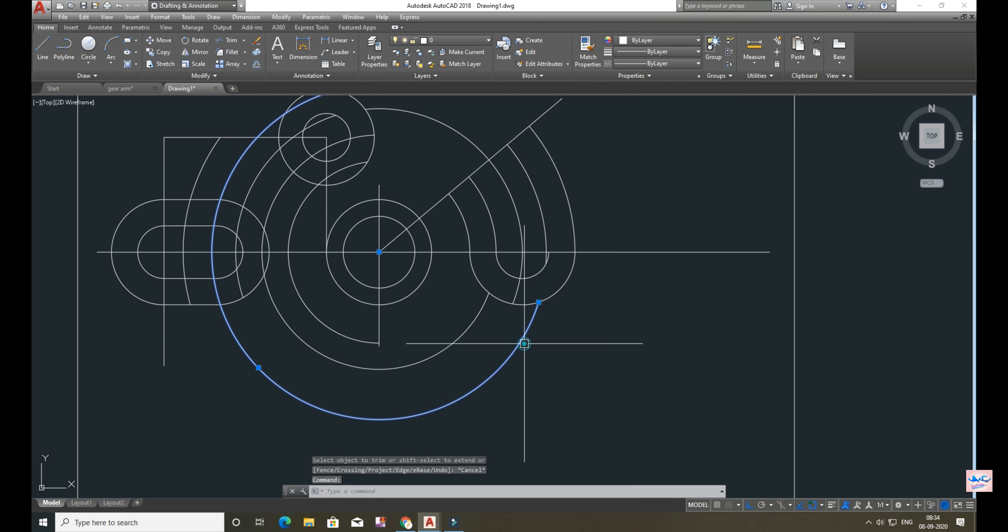
pyautogui.click(465, 329)
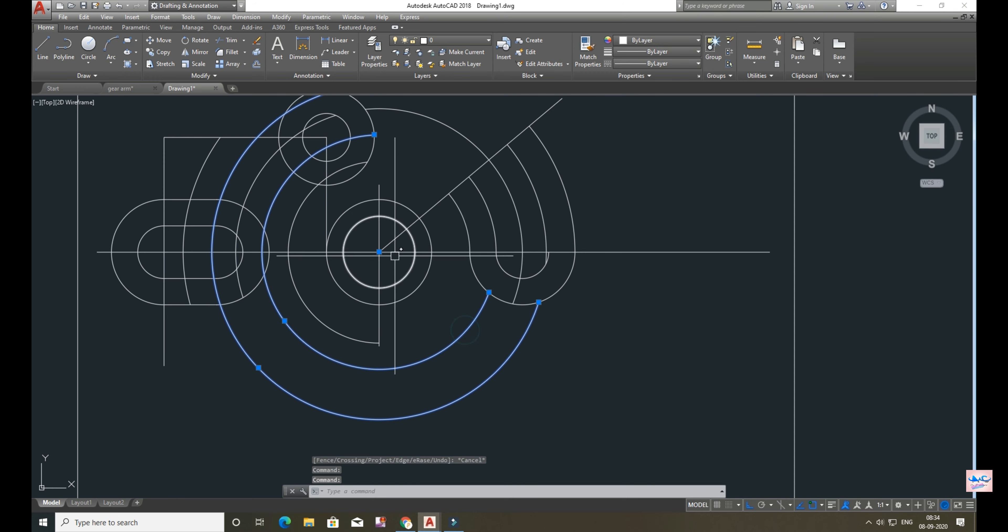
pyautogui.click(269, 163)
pyautogui.click(296, 210)
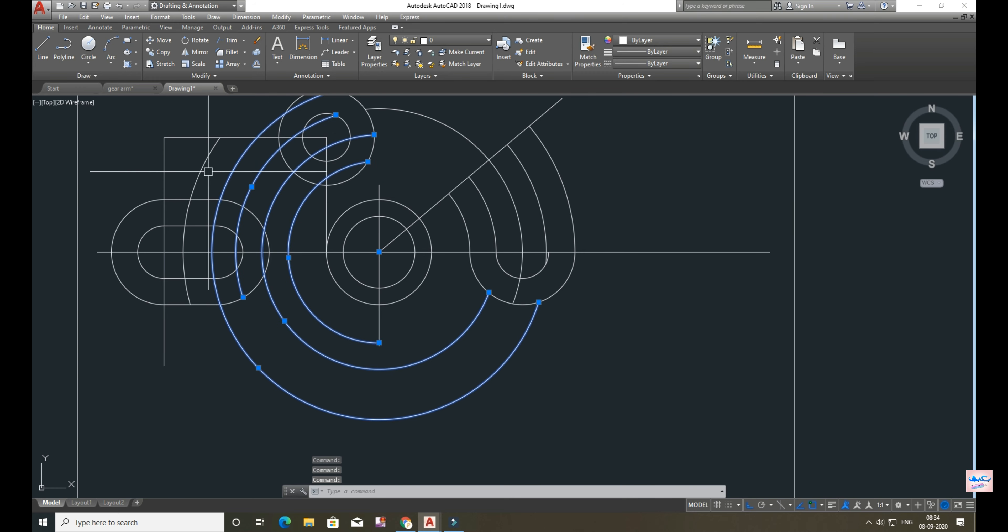
pyautogui.click(200, 169)
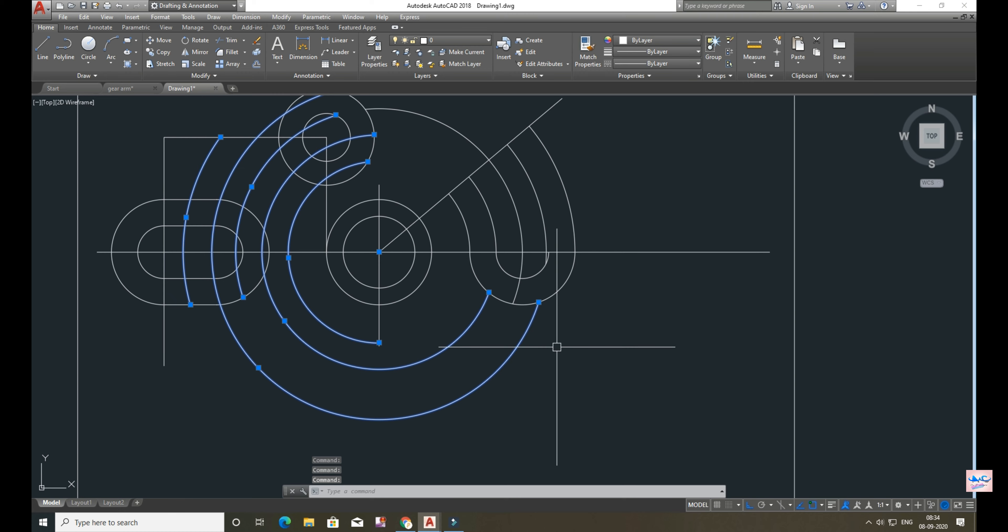
pyautogui.press('Delete')
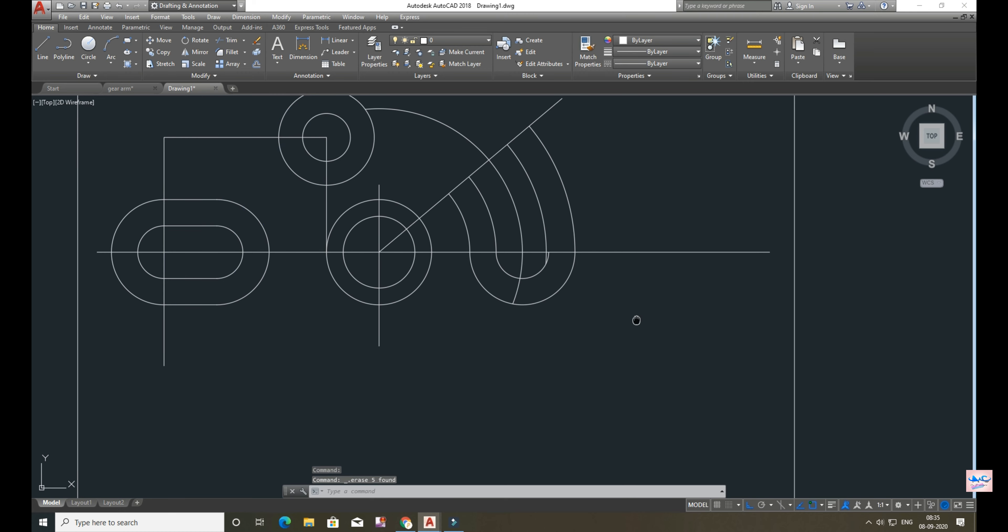
# - Delete the radius 70 arc along the outer side of the inner slot
pyautogui.moveTo(636, 320); pyautogui.dragTo(593, 362, button='middle')
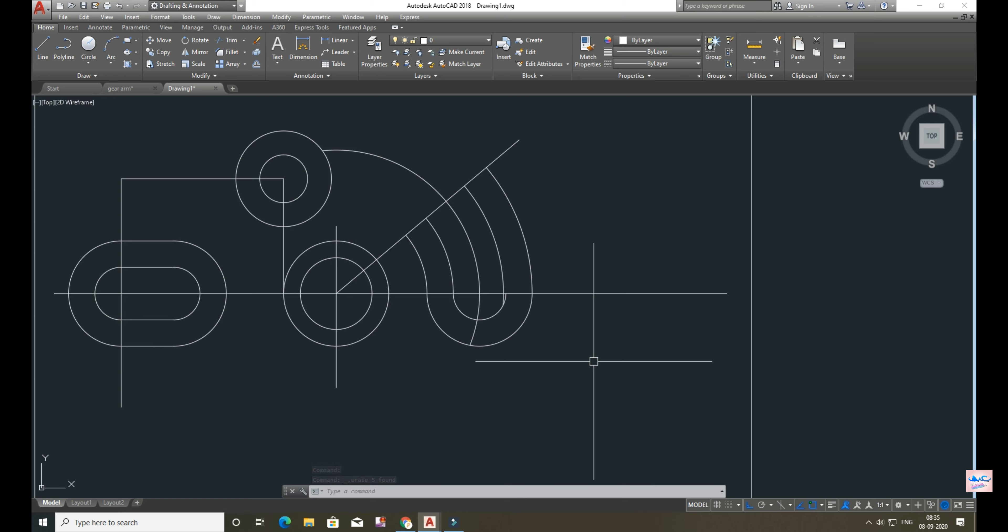
pyautogui.scroll(3, 570, 357)
pyautogui.scroll(-6, 506, 337)
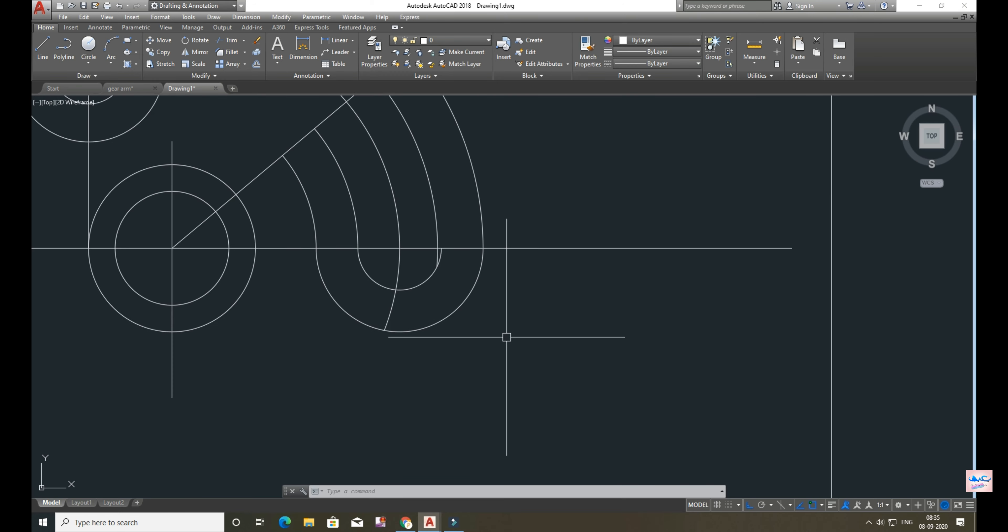
pyautogui.click(478, 289)
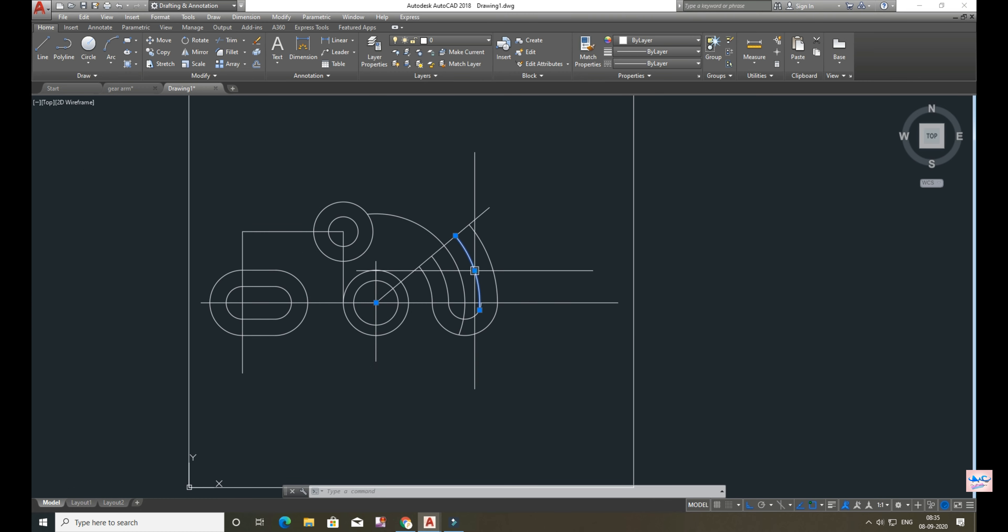
pyautogui.moveTo(475, 270)
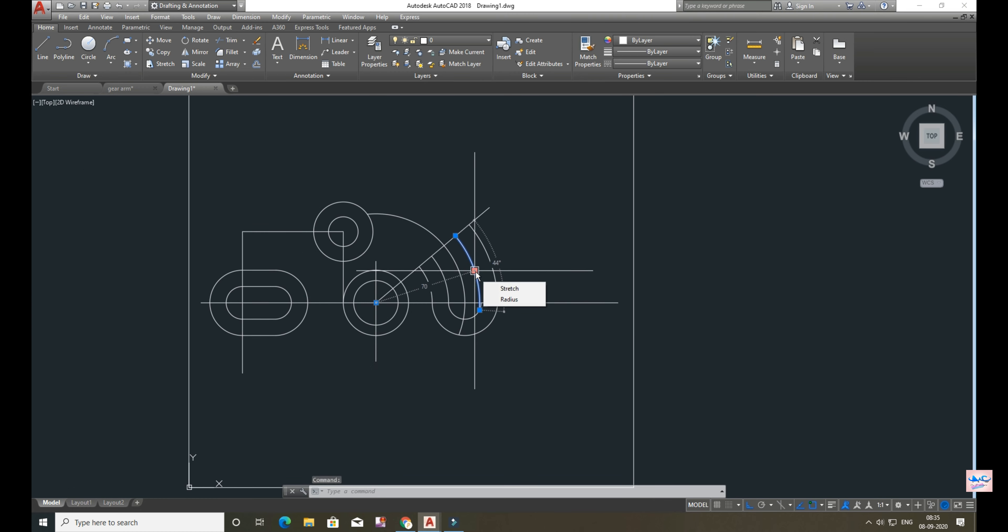
pyautogui.press('Delete')
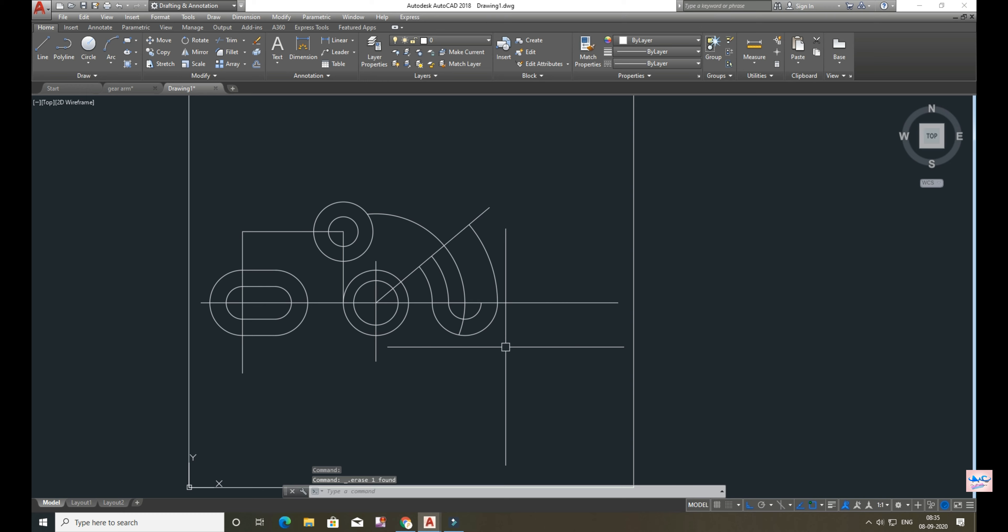
# - Draw a circle of radius 71 centred on the middle concentric circles
pyautogui.write('c')
pyautogui.press('Return')
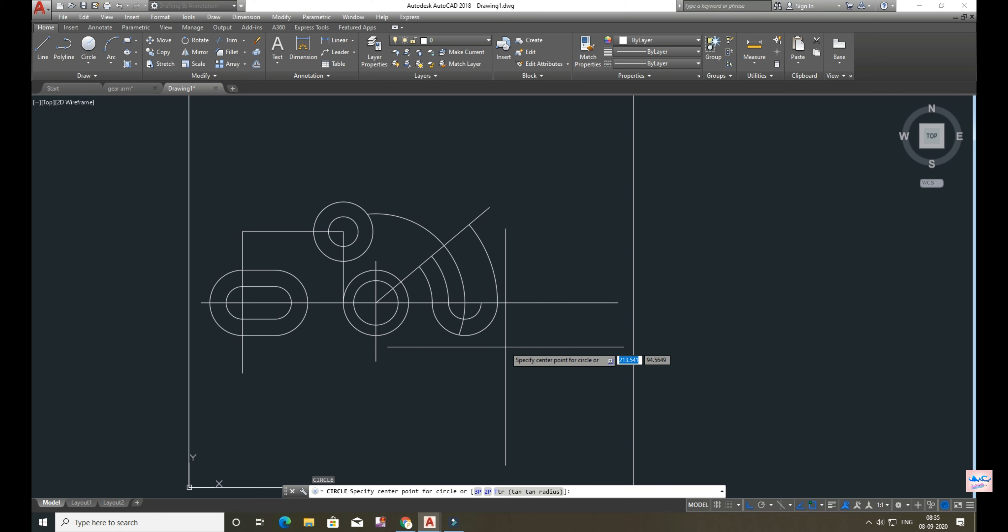
pyautogui.click(376, 301)
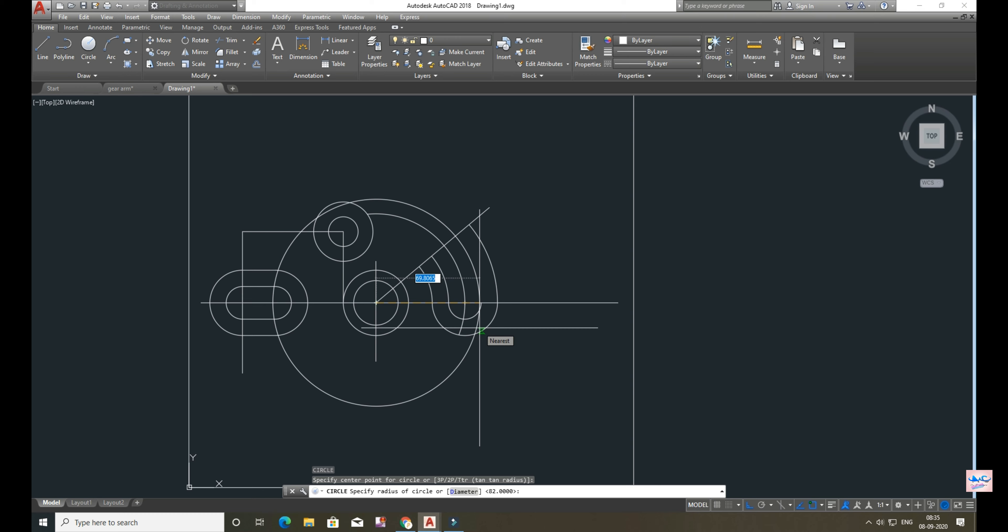
pyautogui.write('71')
pyautogui.press('Return')
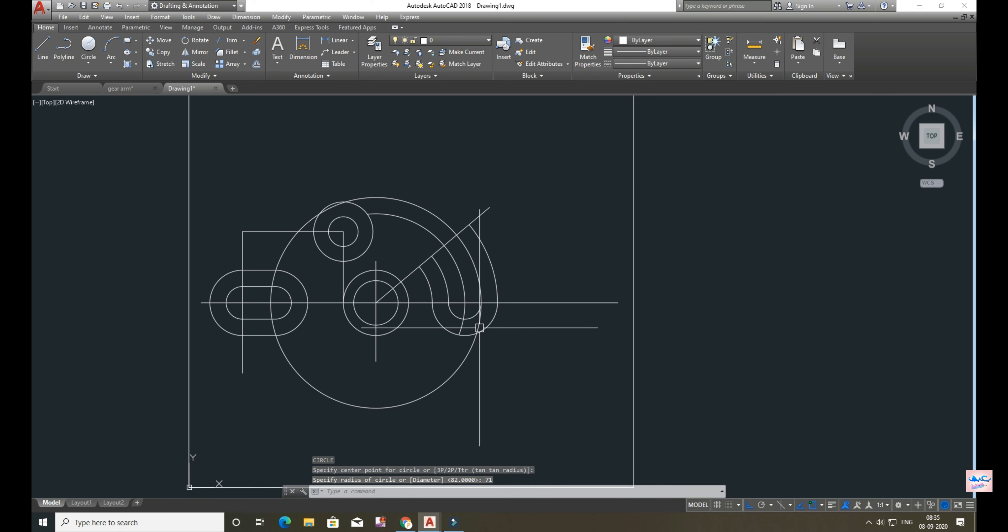
pyautogui.press('Escape')
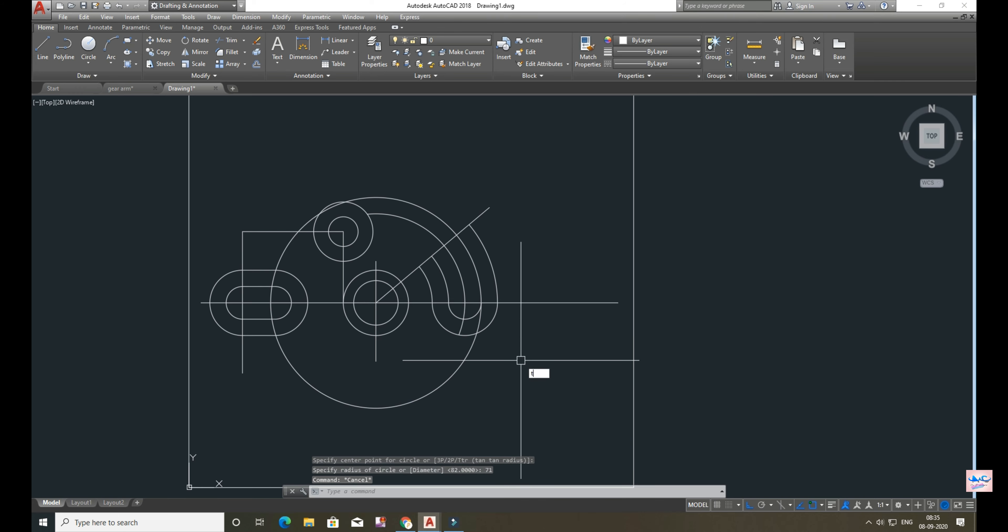
# - Trim the radius 71 circle between the slanted line and the inner slot's lower half circle, and erase its leftover arc
pyautogui.write('tr')
pyautogui.press('Return')
pyautogui.press('Return')
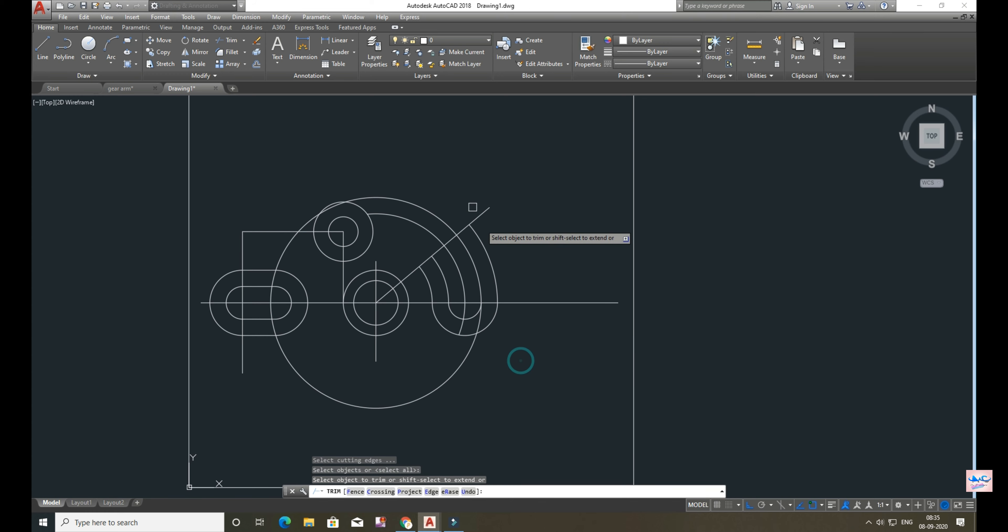
pyautogui.click(439, 222)
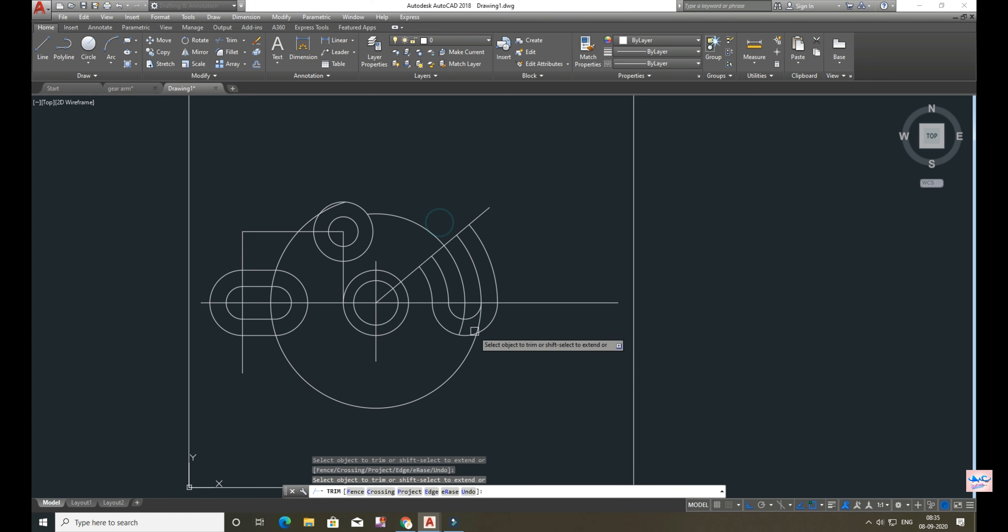
pyautogui.click(479, 323)
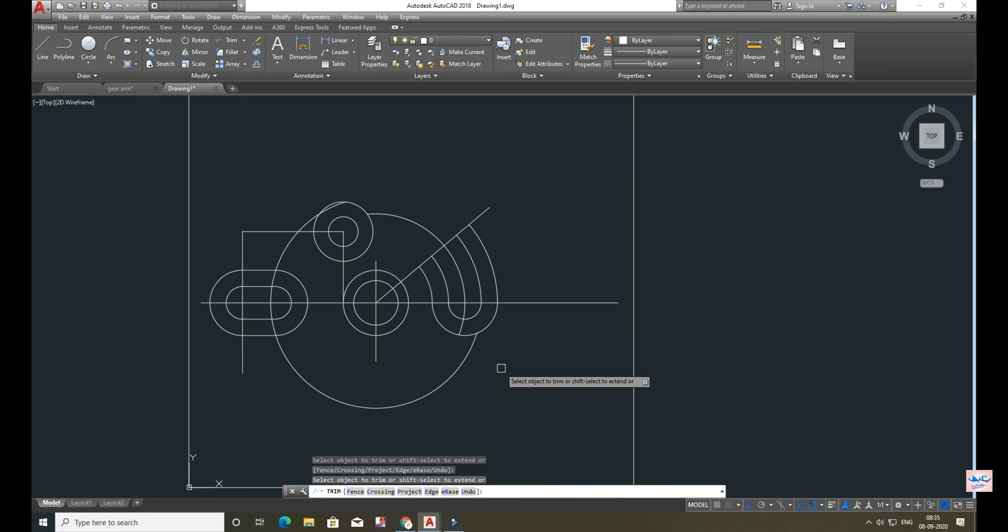
pyautogui.press('Escape')
pyautogui.click(469, 348)
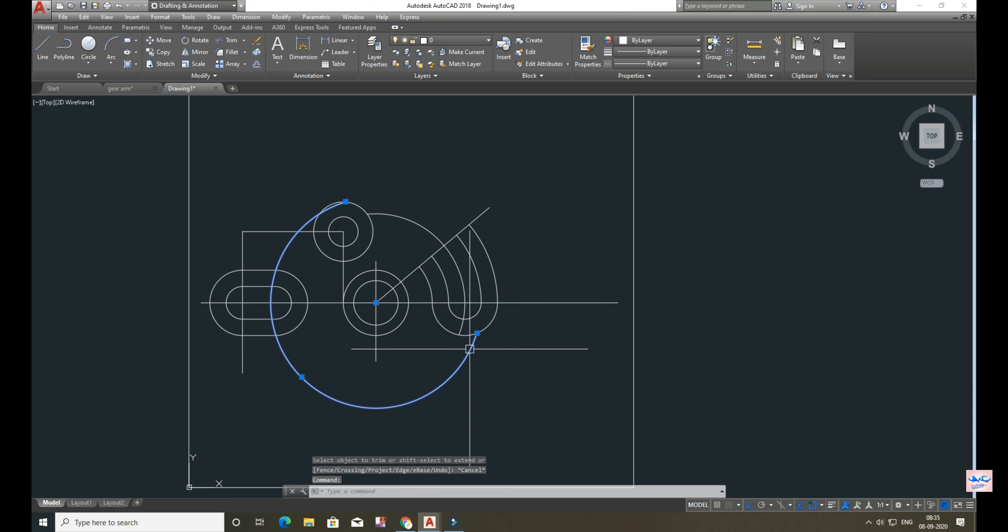
pyautogui.press('Delete')
# - Draw a two-point circle across the upper ends of the slot's innermost and outermost arcs on the slanted line
pyautogui.scroll(4, 470, 348)
pyautogui.moveTo(524, 340)
pyautogui.mouseDown(button='middle')
pyautogui.moveTo(547, 411)
pyautogui.moveTo(621, 444)
pyautogui.mouseUp(button='middle')
pyautogui.scroll(-2, 547, 411)
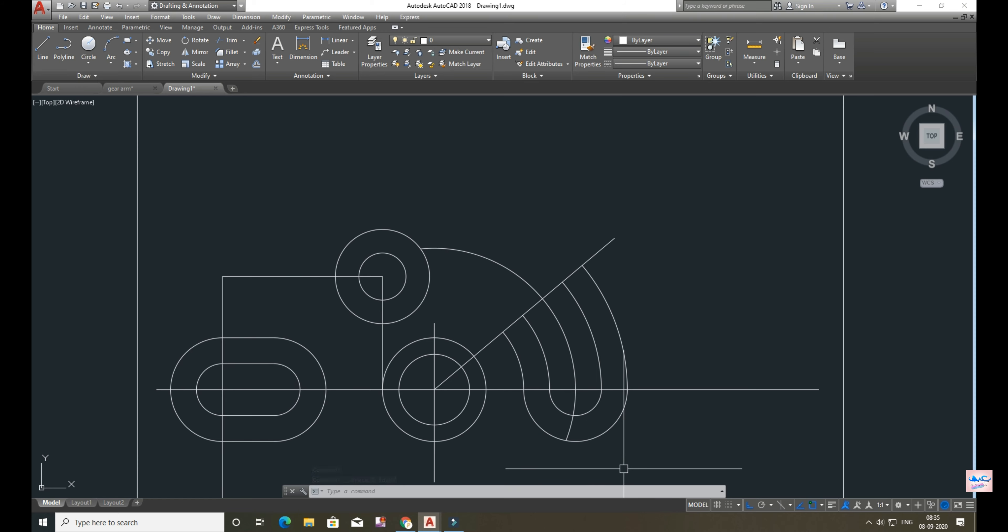
pyautogui.press('Return')
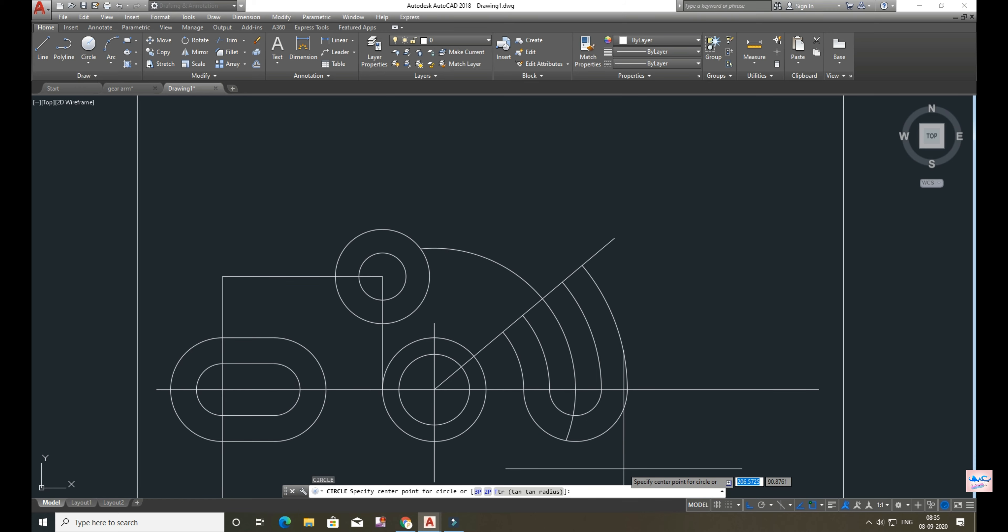
pyautogui.click(487, 491)
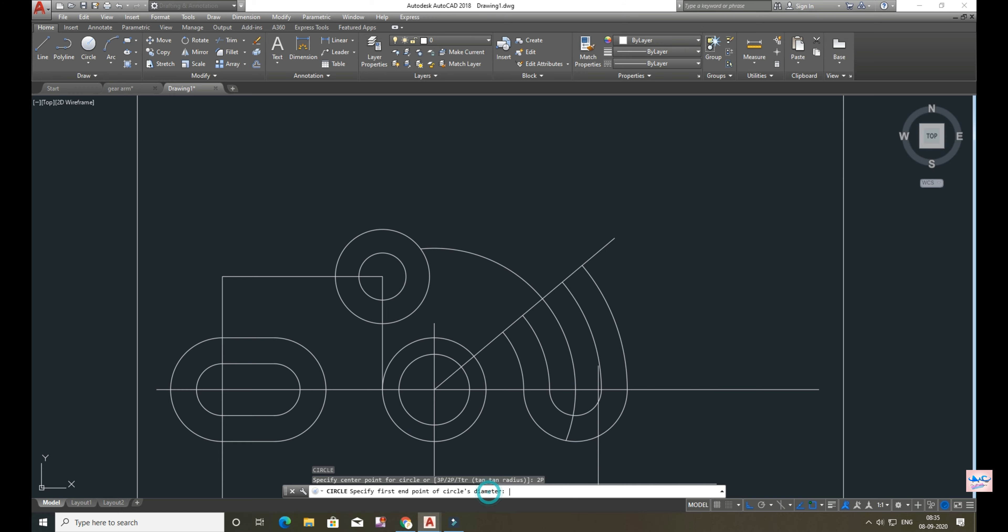
pyautogui.click(502, 331)
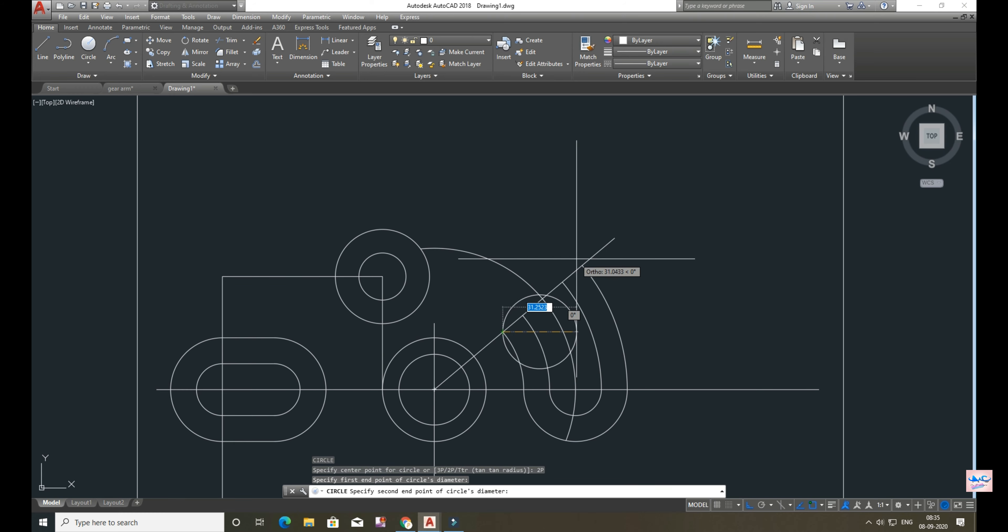
pyautogui.click(582, 266)
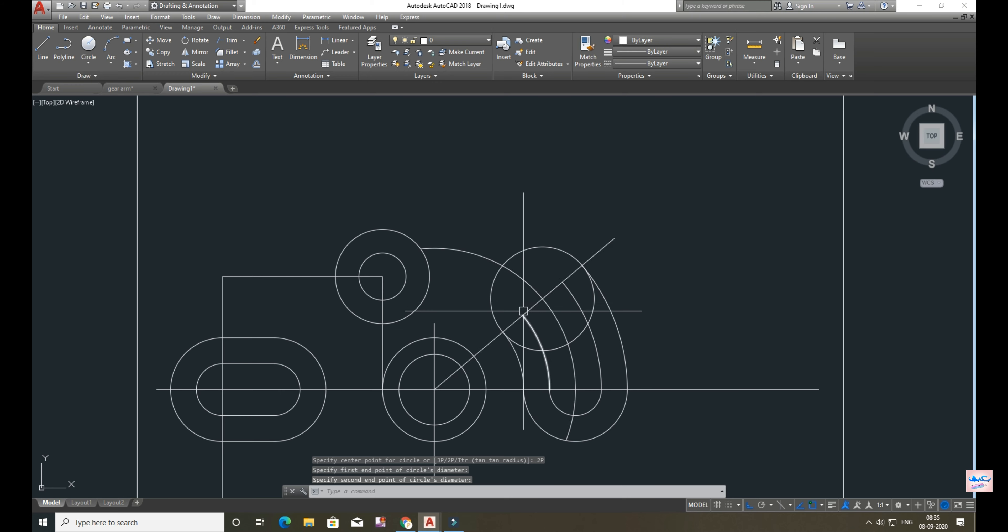
pyautogui.press('Return')
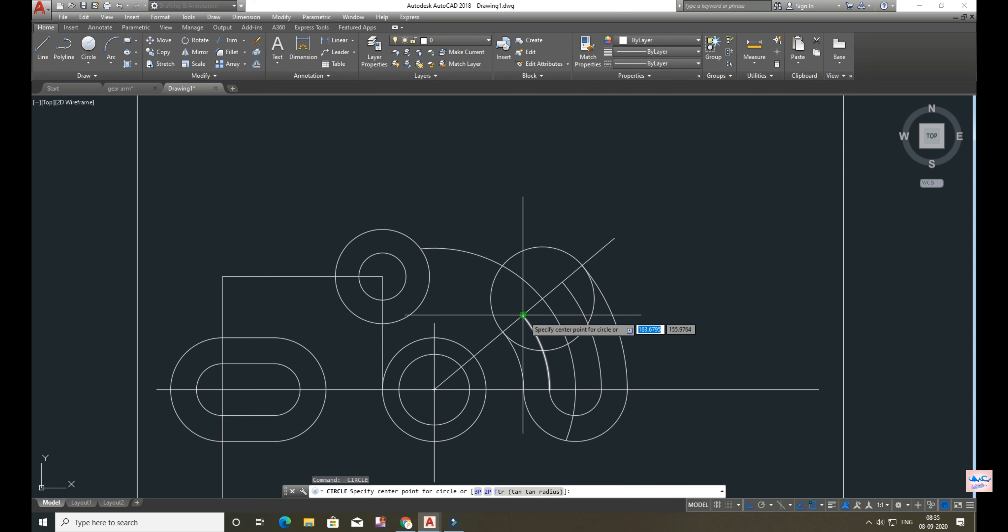
pyautogui.click(524, 314)
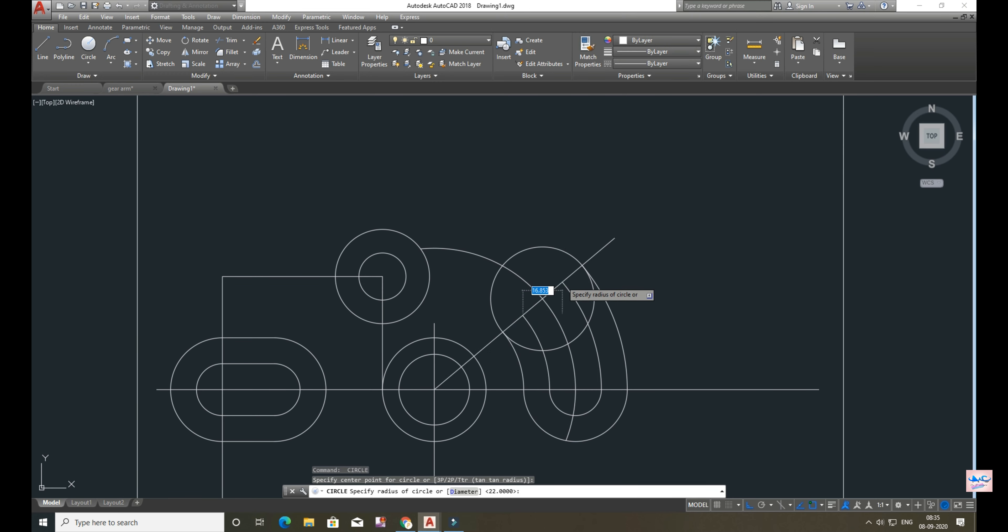
pyautogui.click(562, 281)
pyautogui.click(561, 276)
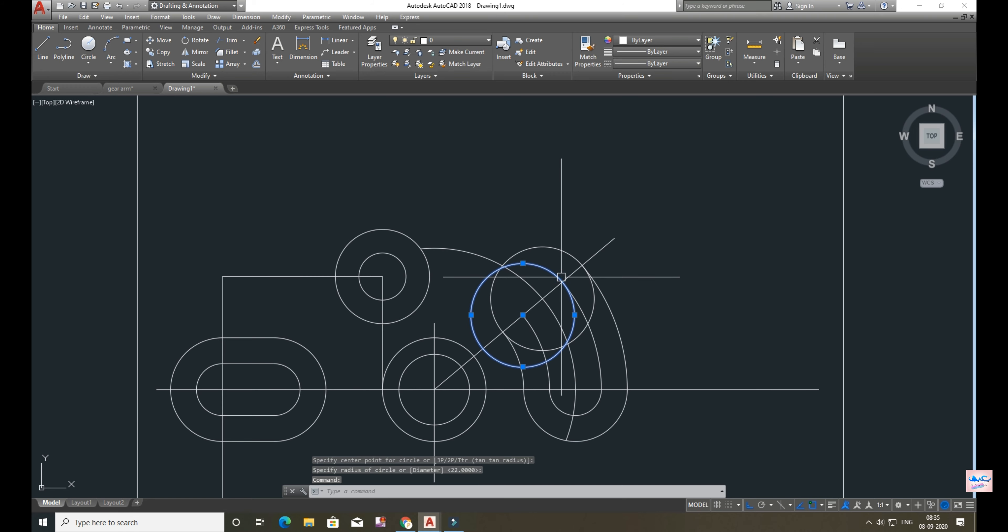
pyautogui.press('Delete')
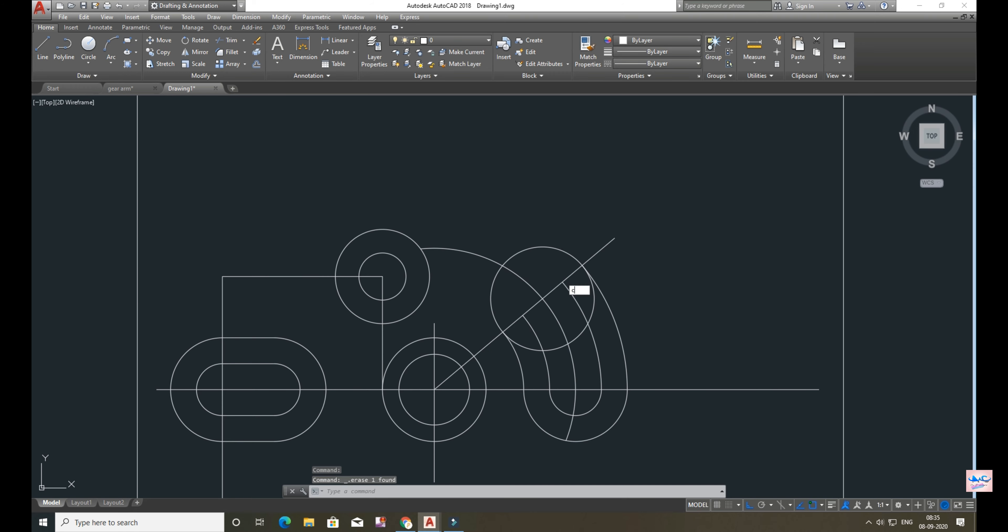
# - Draw a two-point circle across the upper ends of the inner slot's two arcs on the slanted line
pyautogui.write('c')
pyautogui.press('space')
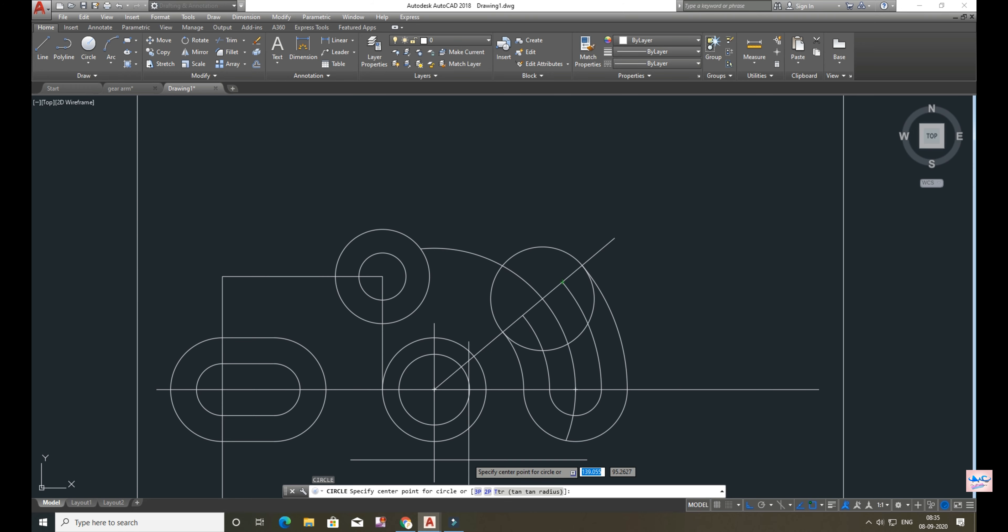
pyautogui.click(487, 491)
pyautogui.click(522, 314)
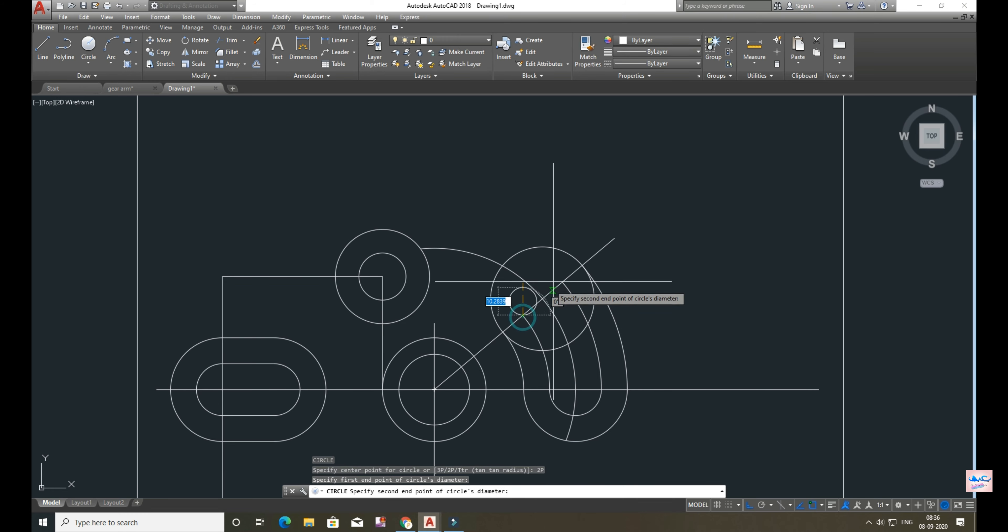
pyautogui.click(561, 281)
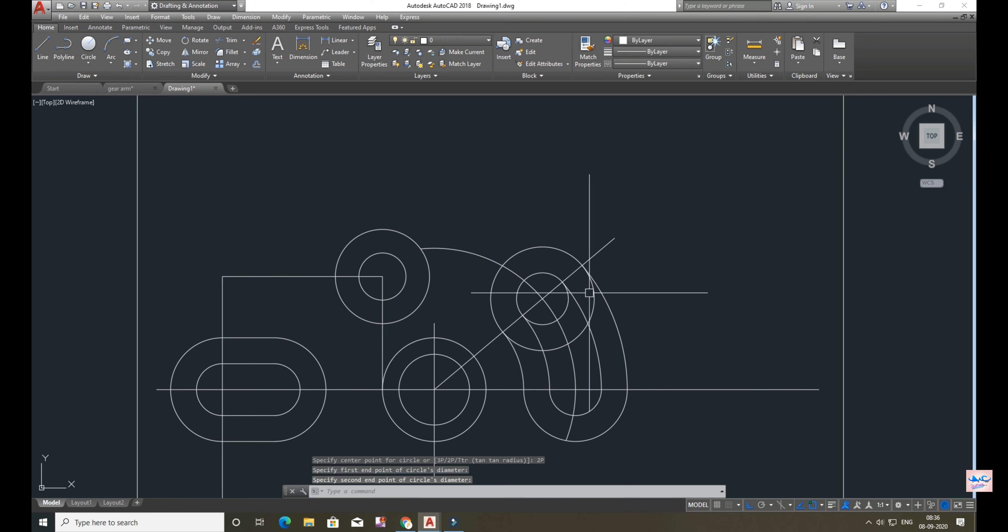
# - Trim the lower parts of both circles at the curved slot's upper end, leaving rounded caps on the inner and outer outlines
pyautogui.write('tr')
pyautogui.press('Return')
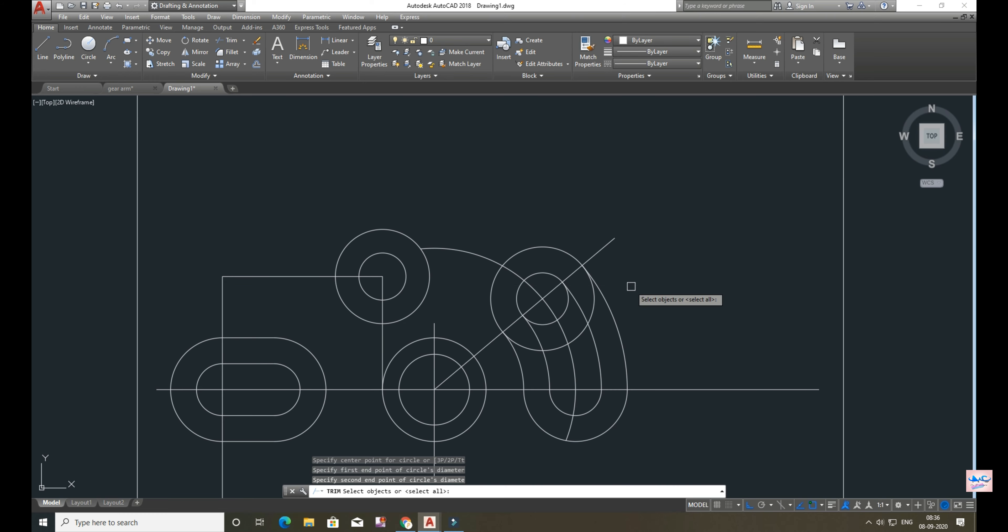
pyautogui.press('Return')
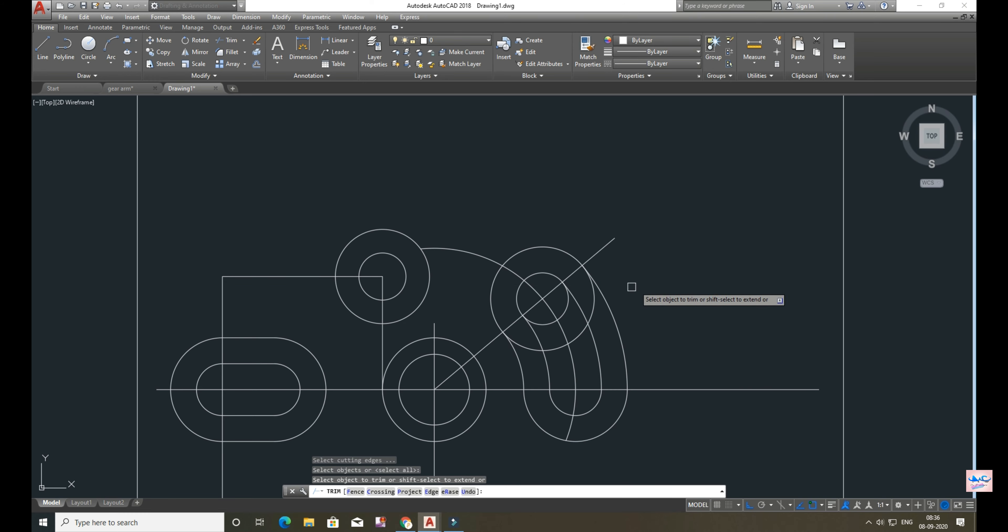
pyautogui.click(592, 295)
pyautogui.click(579, 333)
pyautogui.click(550, 347)
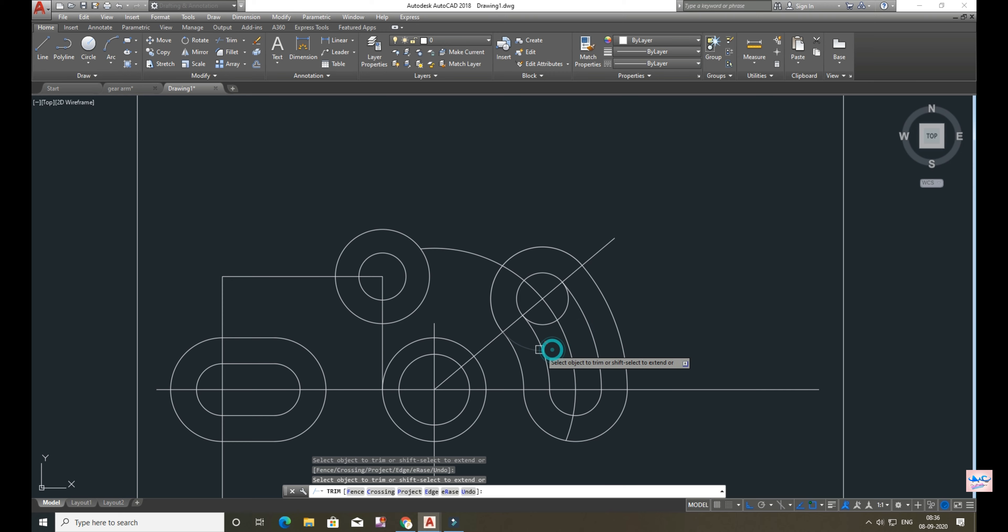
pyautogui.click(547, 321)
pyautogui.click(565, 310)
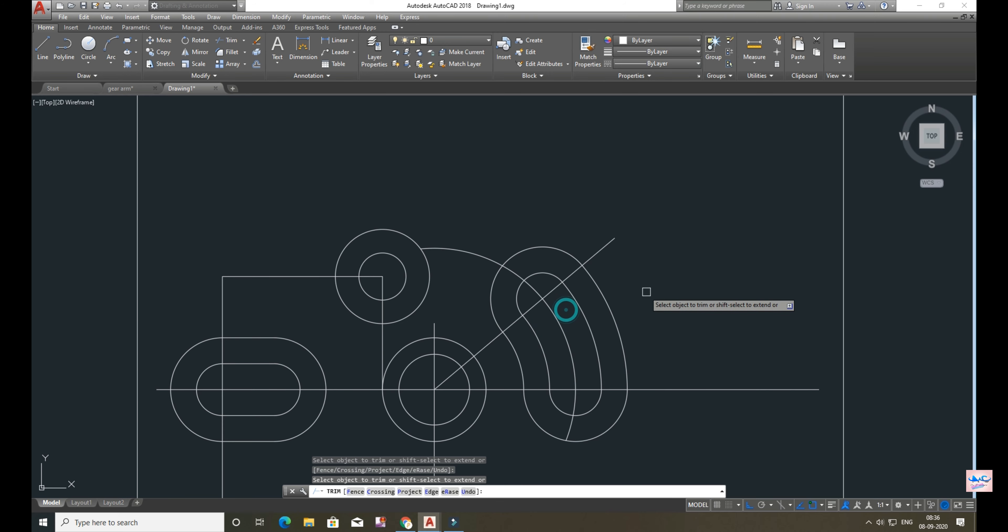
pyautogui.press('Escape')
pyautogui.press('Escape')
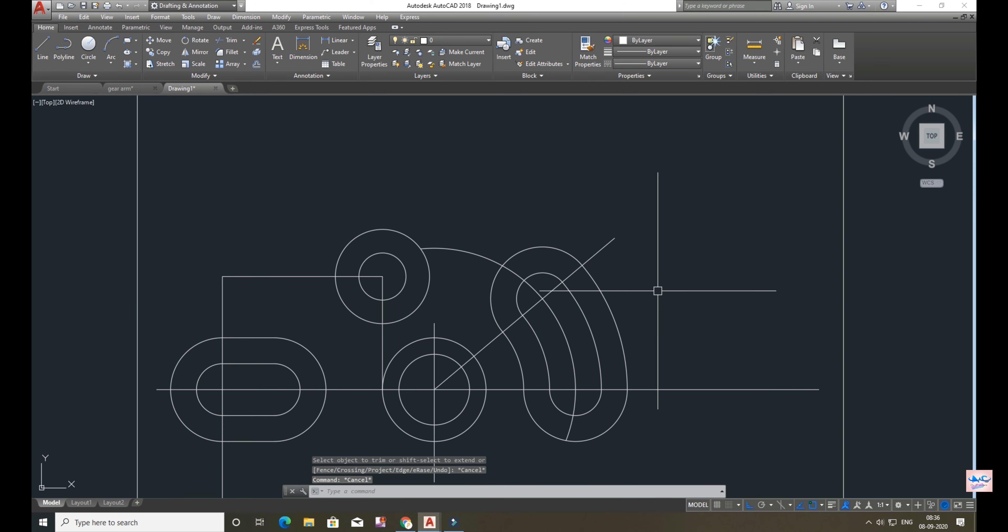
# - Trim the large arc between the upper concentric circles and the curved slot's outer outline
pyautogui.scroll(-2, 657, 290)
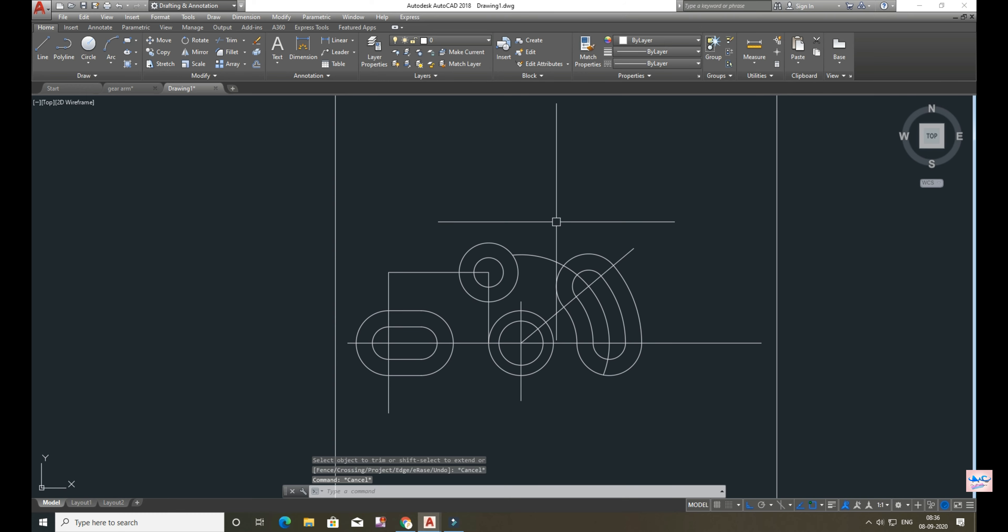
pyautogui.write('tr')
pyautogui.press('Return')
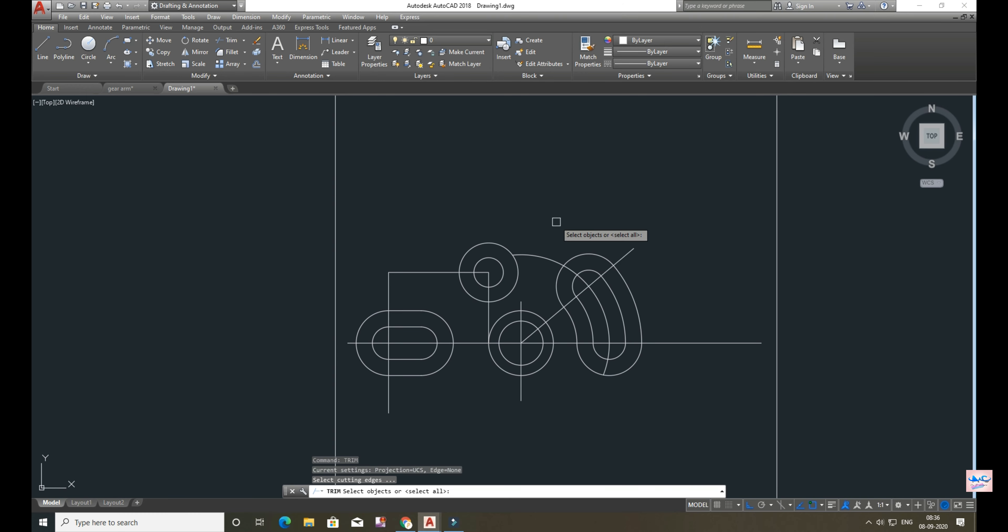
pyautogui.press('Return')
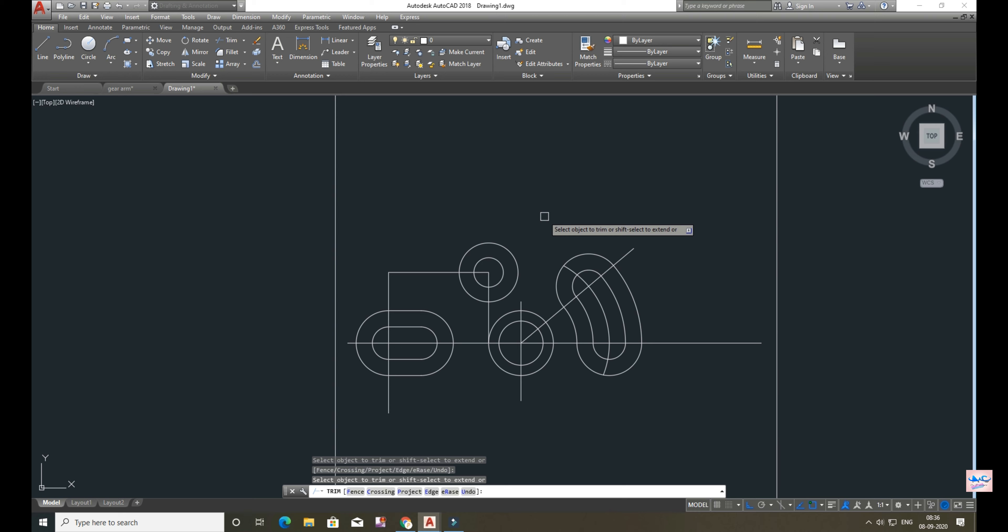
pyautogui.press('Escape')
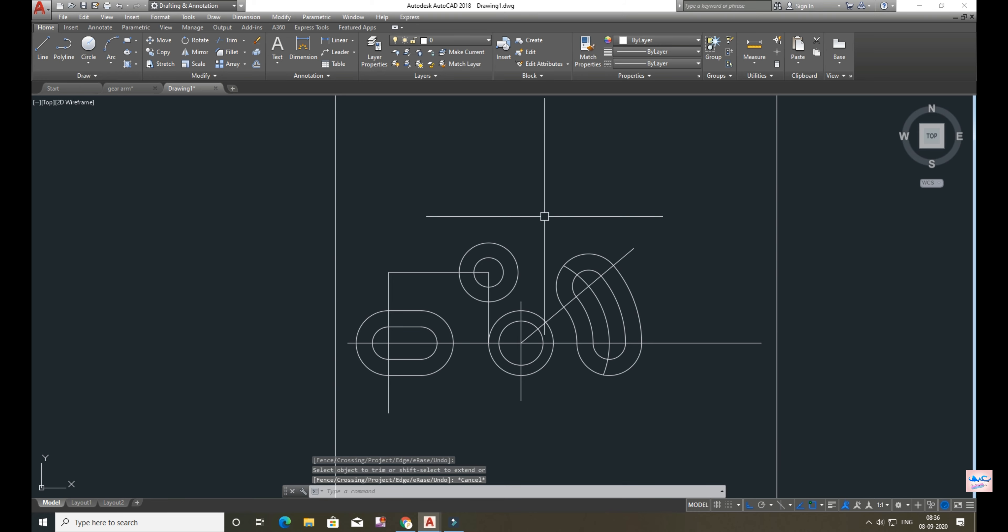
# - Draw two centre lines from the upper concentric circles' centre, one about 44 long upward and one horizontally past the outer circle's right side
pyautogui.scroll(2, 545, 216)
pyautogui.write('l')
pyautogui.press('Return')
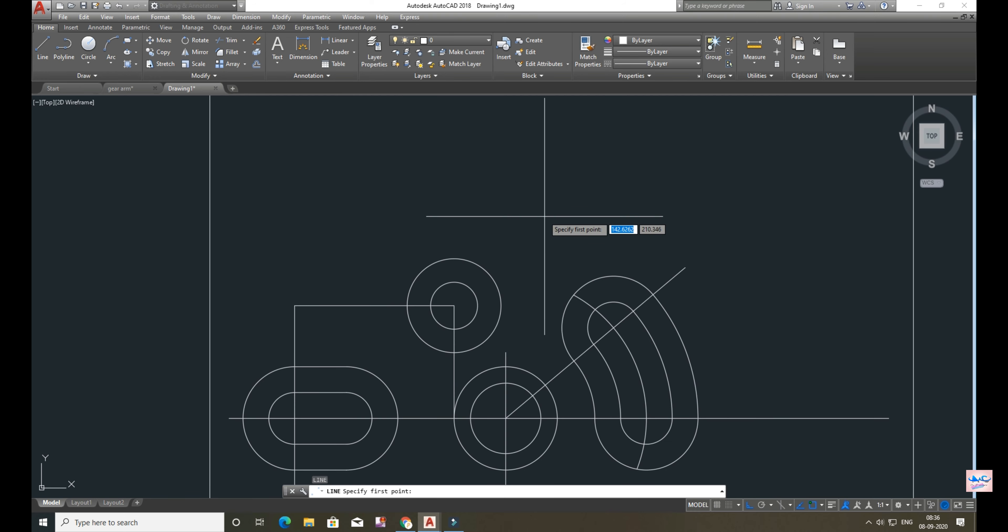
pyautogui.click(454, 305)
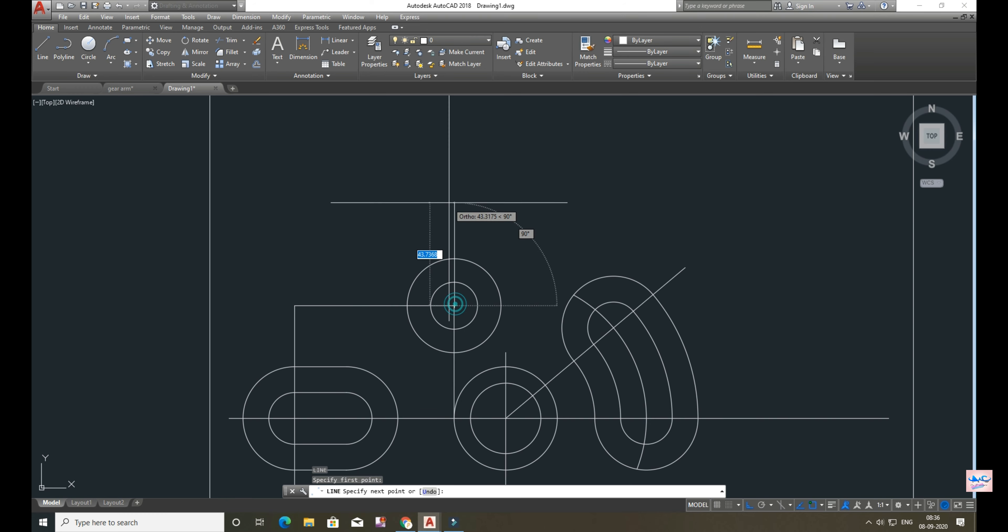
pyautogui.click(449, 201)
pyautogui.press('Escape')
pyautogui.press('Return')
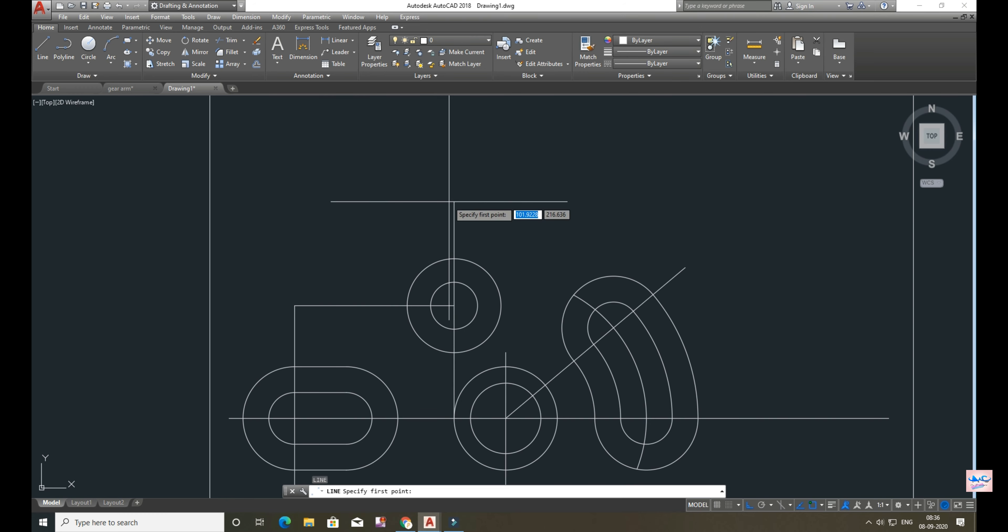
pyautogui.click(454, 306)
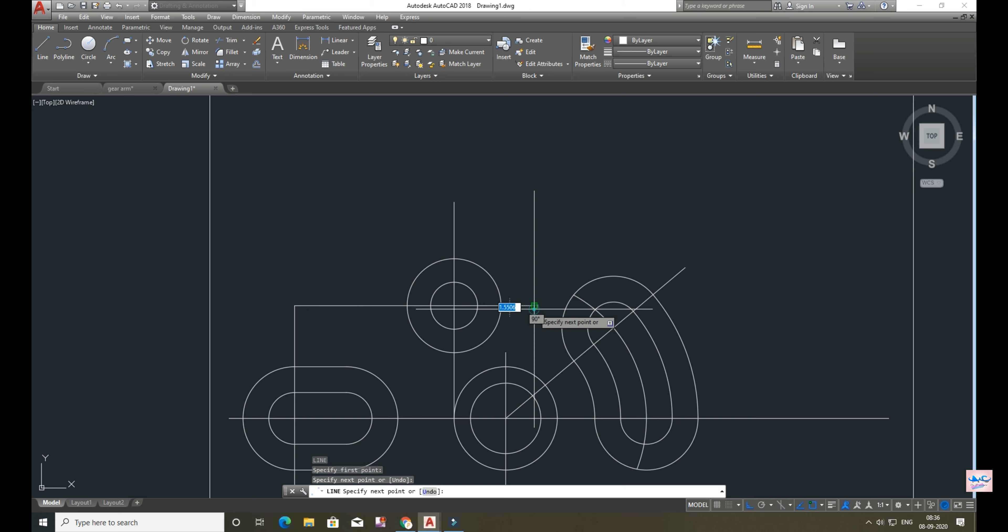
pyautogui.press('Escape')
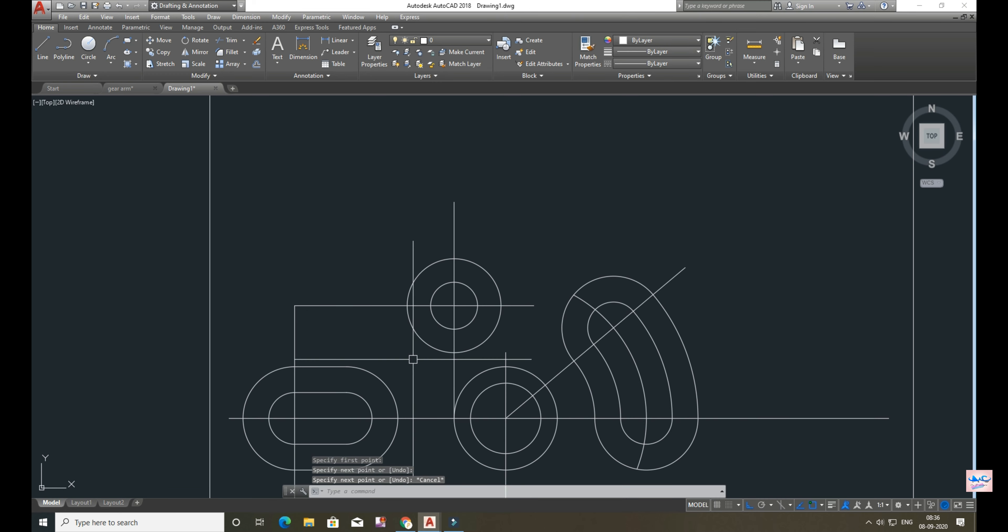
# - Draw a tan-tan-radius circle of radius 44 tangent to the upper outer circle and the left slot's outer top edge
pyautogui.press('Return')
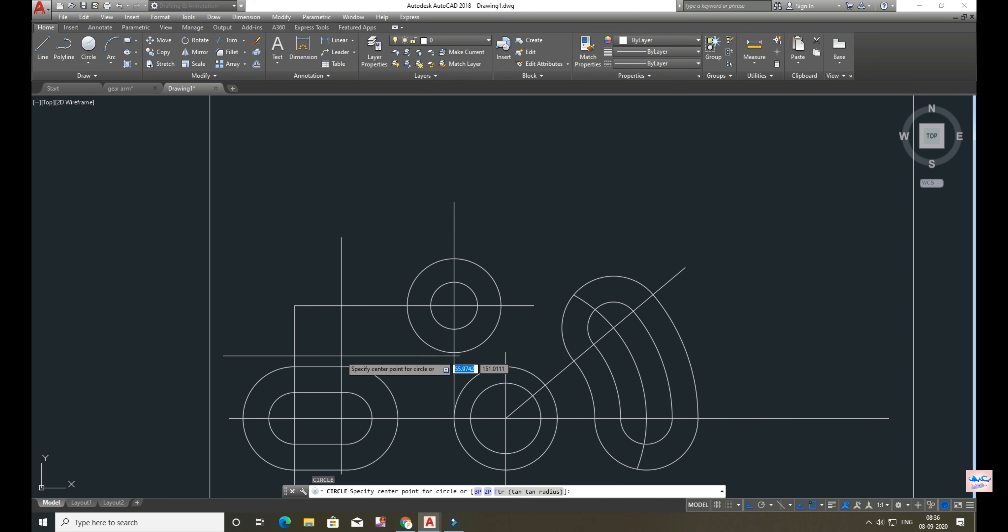
pyautogui.press('Return')
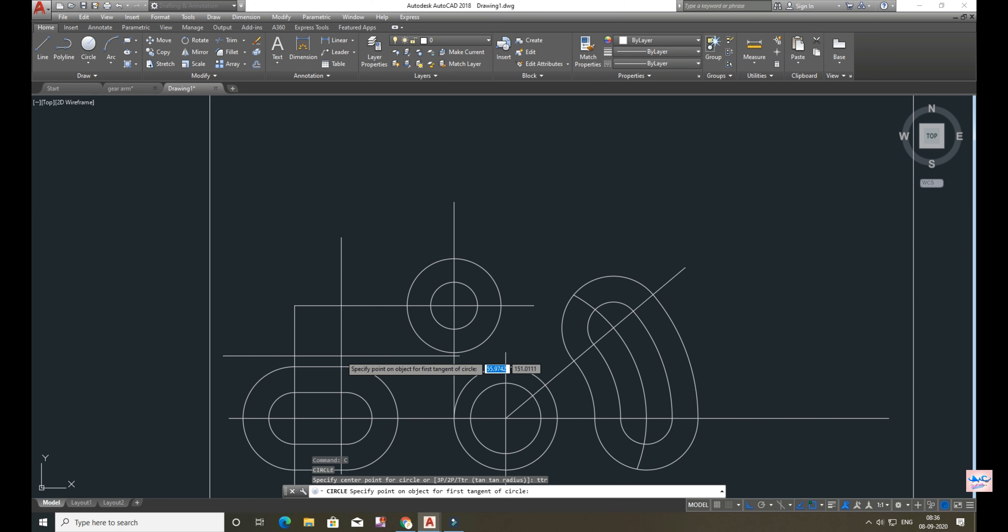
pyautogui.click(407, 306)
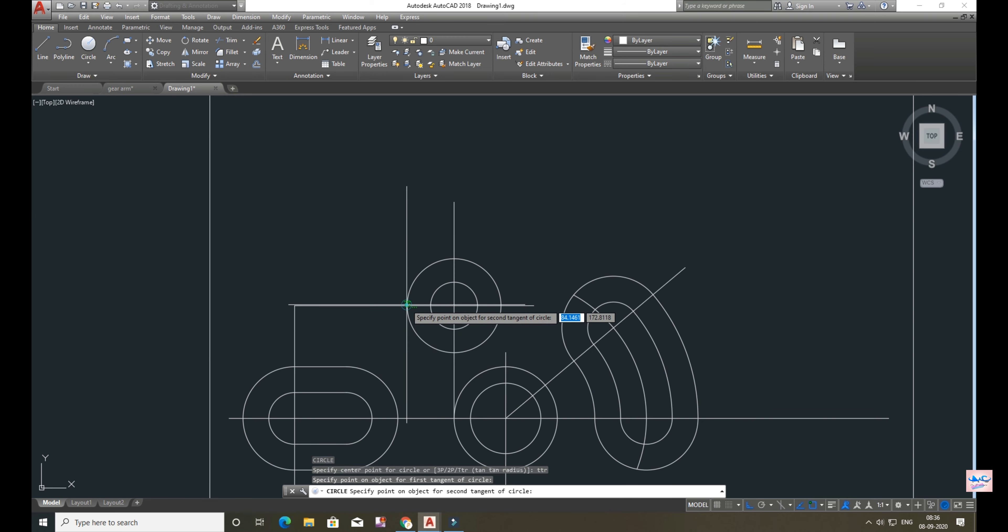
pyautogui.click(300, 365)
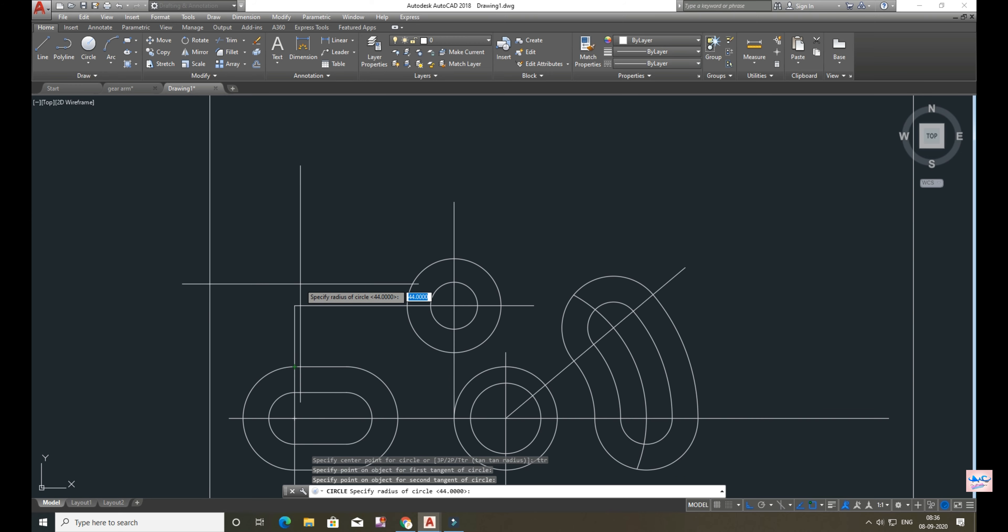
pyautogui.press('Return')
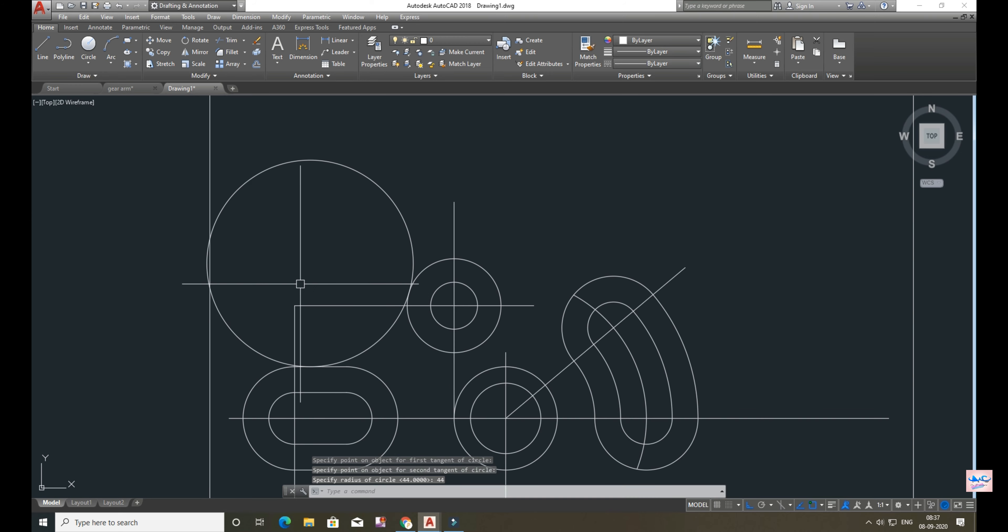
# - Trim the radius 44 circle to the arc joining the left slot's top edge to the upper outer circle, and erase one leftover object
pyautogui.write('tr')
pyautogui.press('Return')
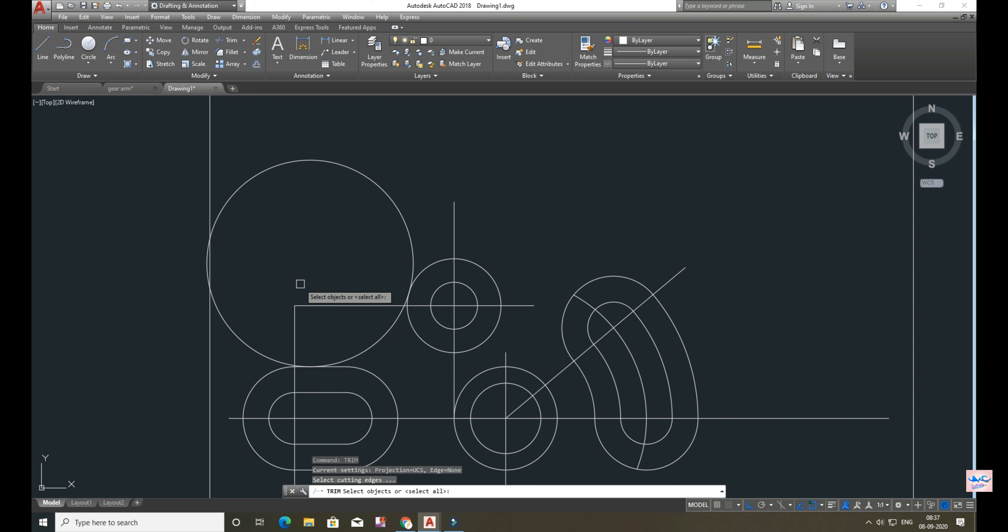
pyautogui.press('Return')
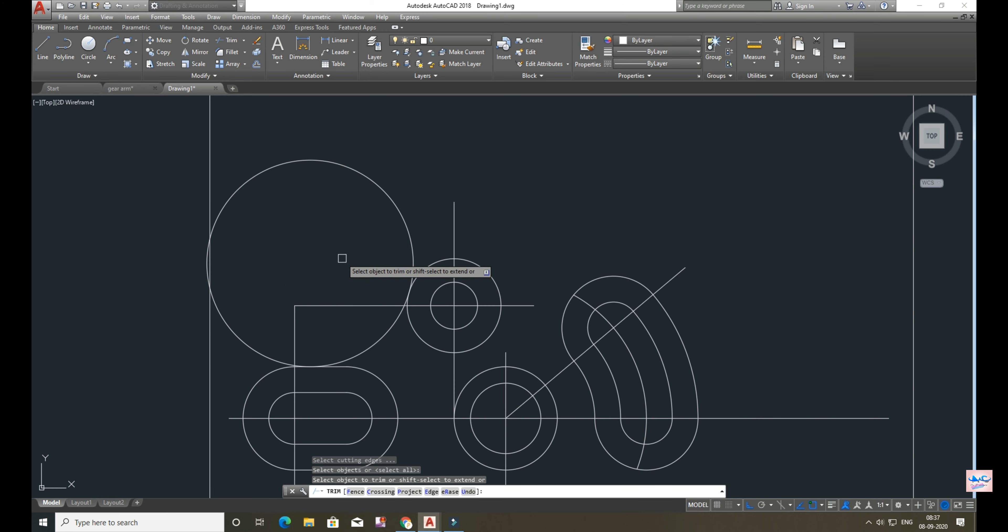
pyautogui.click(403, 237)
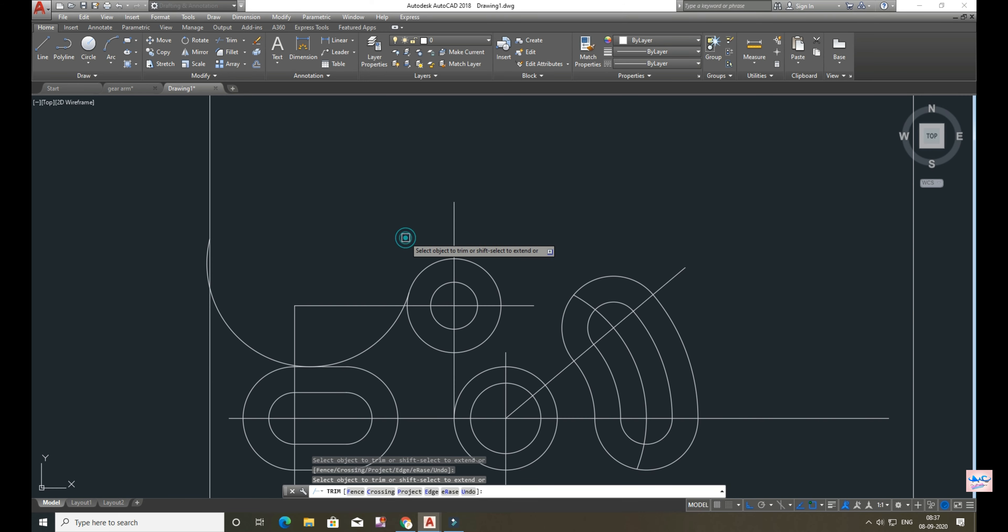
pyautogui.click(203, 255)
pyautogui.click(216, 299)
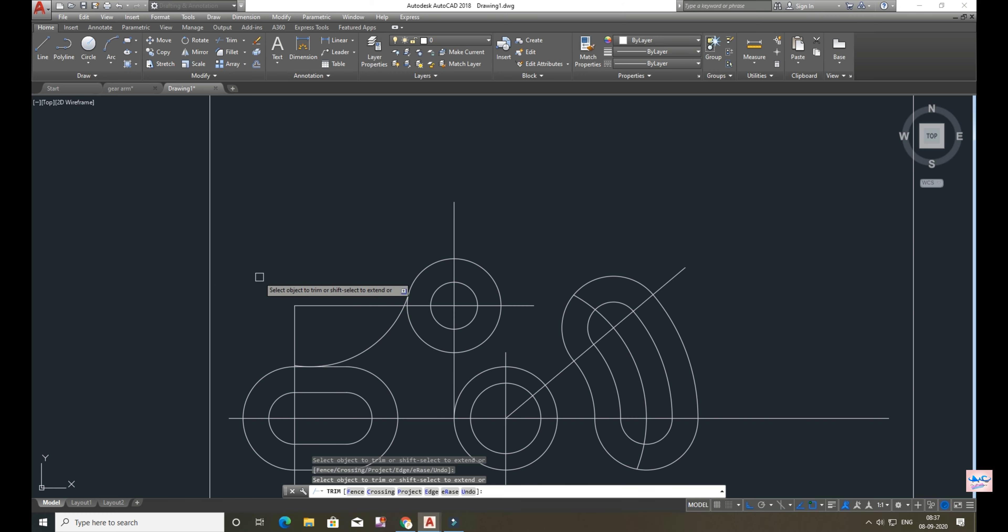
pyautogui.scroll(6, 276, 315)
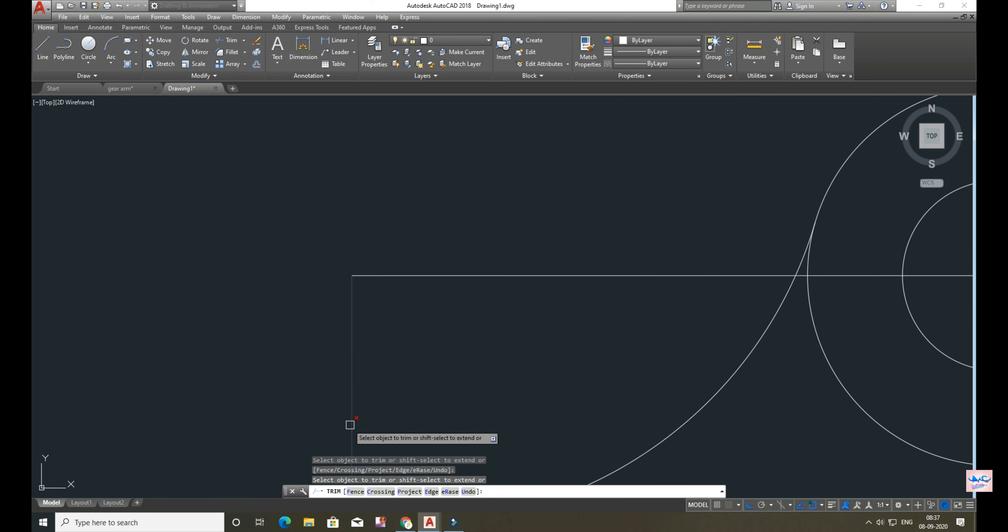
pyautogui.moveTo(391, 433); pyautogui.dragTo(346, 256, button='middle')
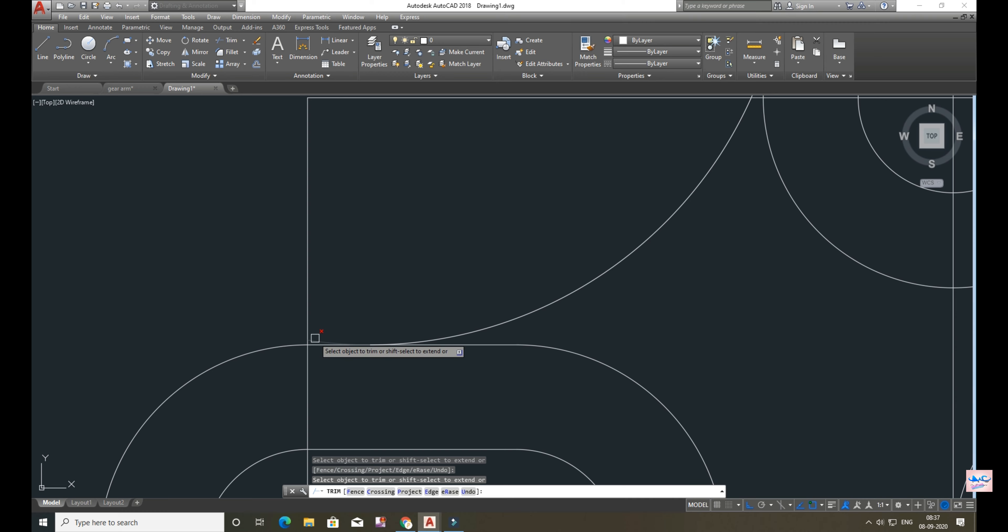
pyautogui.scroll(-6, 178, 227)
pyautogui.moveTo(227, 225); pyautogui.dragTo(245, 259, button='middle')
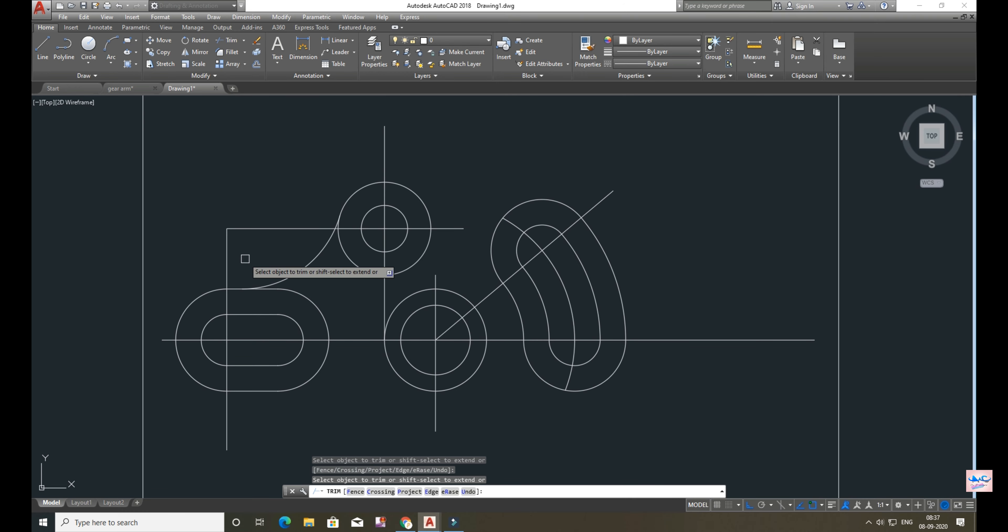
pyautogui.press('Escape')
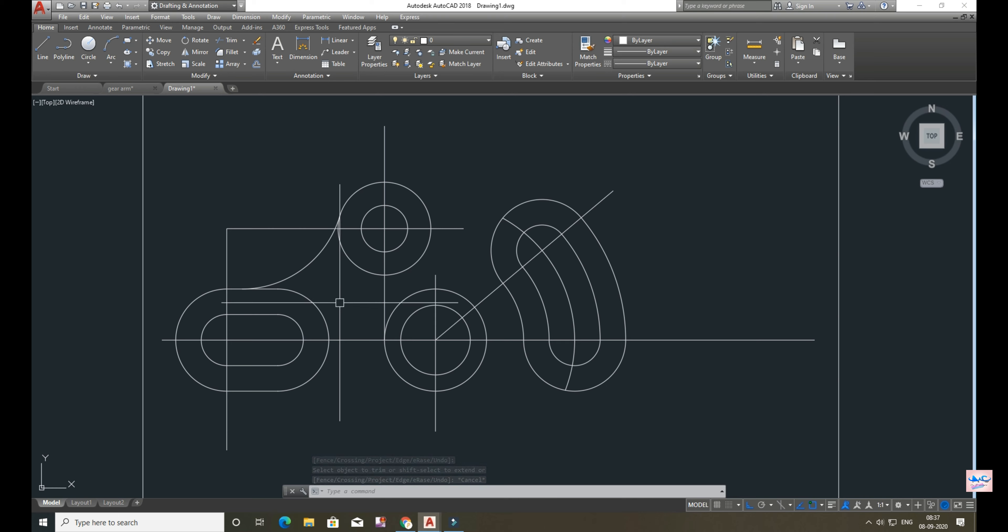
pyautogui.press('Delete')
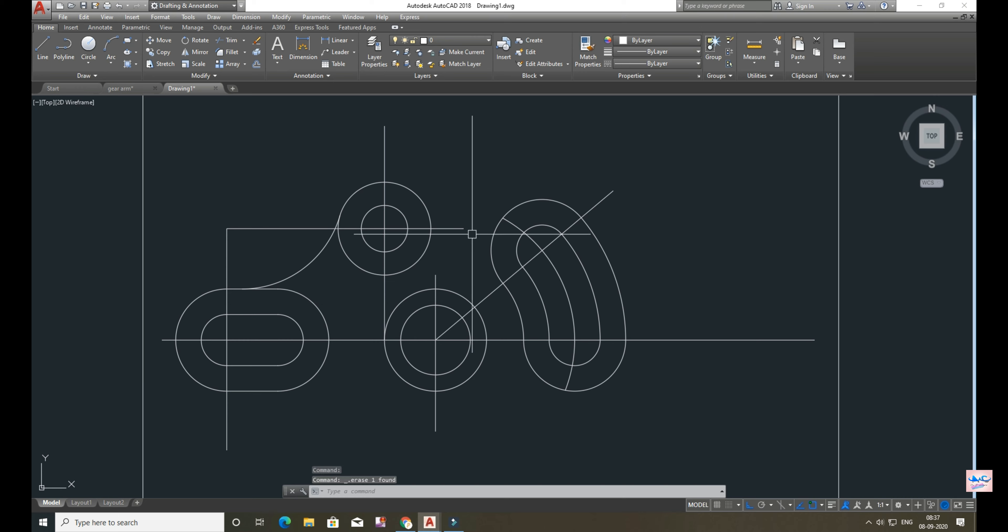
# - Draw a tan-tan-radius circle of radius 16 tangent to the upper outer circle and the curved slot's outer outline near its upper end
pyautogui.write('v')
pyautogui.press('BackSpace')
pyautogui.write('c')
pyautogui.press('Return')
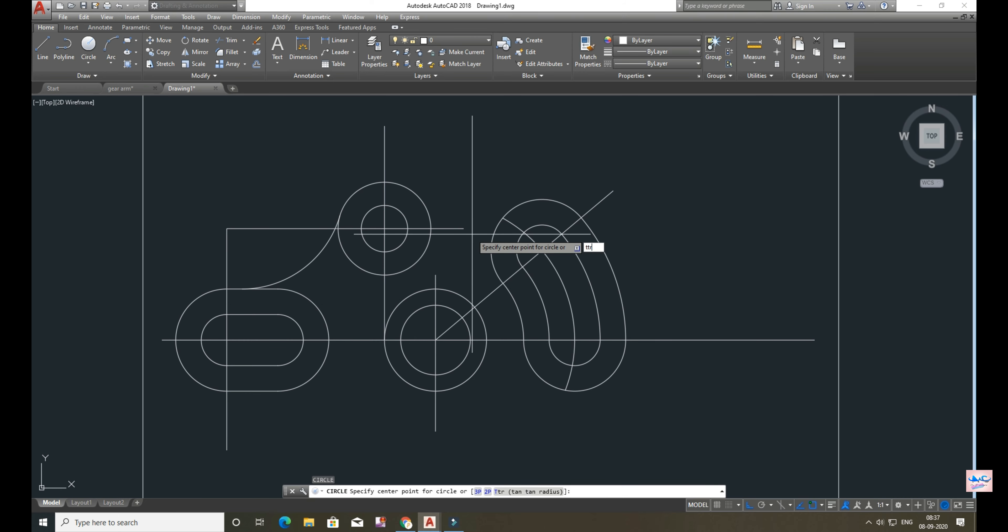
pyautogui.press('Return')
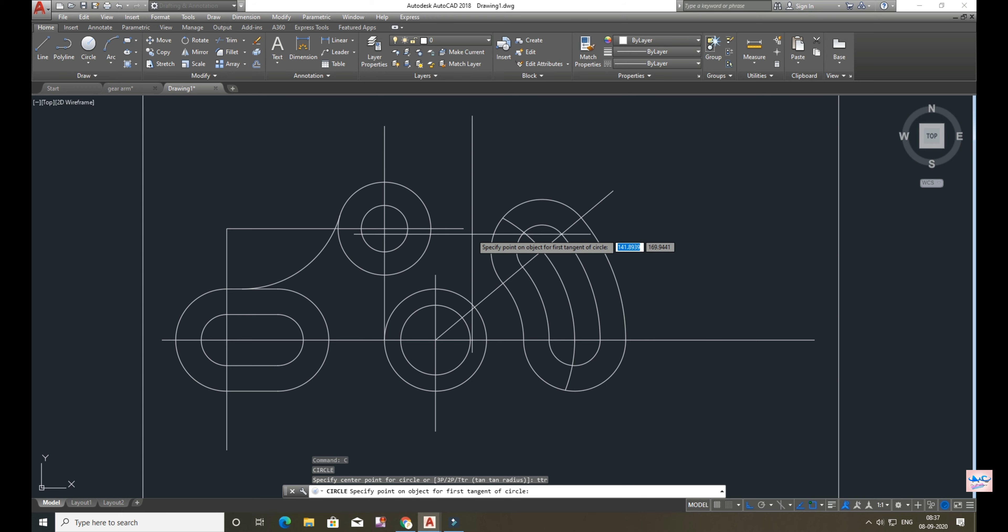
pyautogui.click(432, 229)
pyautogui.click(502, 218)
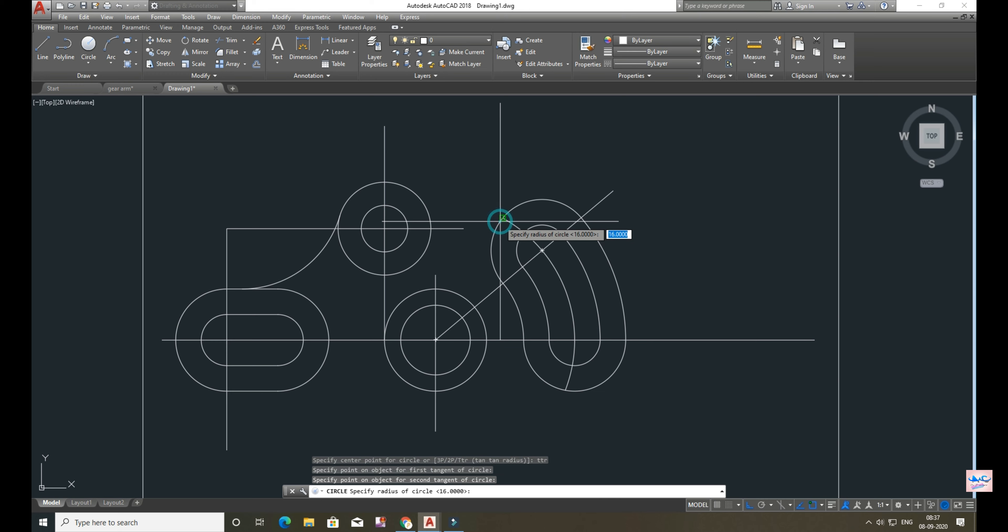
pyautogui.write('16')
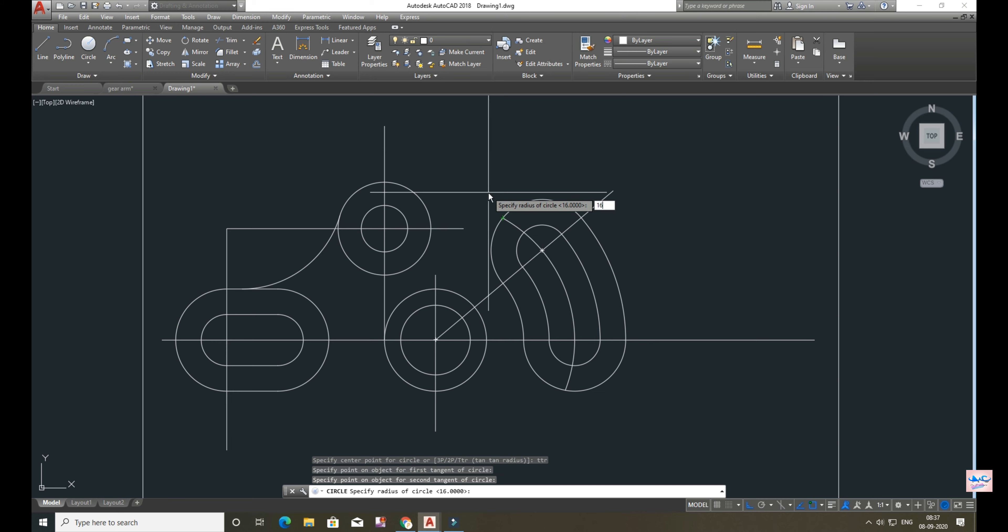
pyautogui.press('Return')
# - Trim the upper part of the radius 16 circle, keeping the lower arc between the upper outer circle and the curved slot
pyautogui.write('tr')
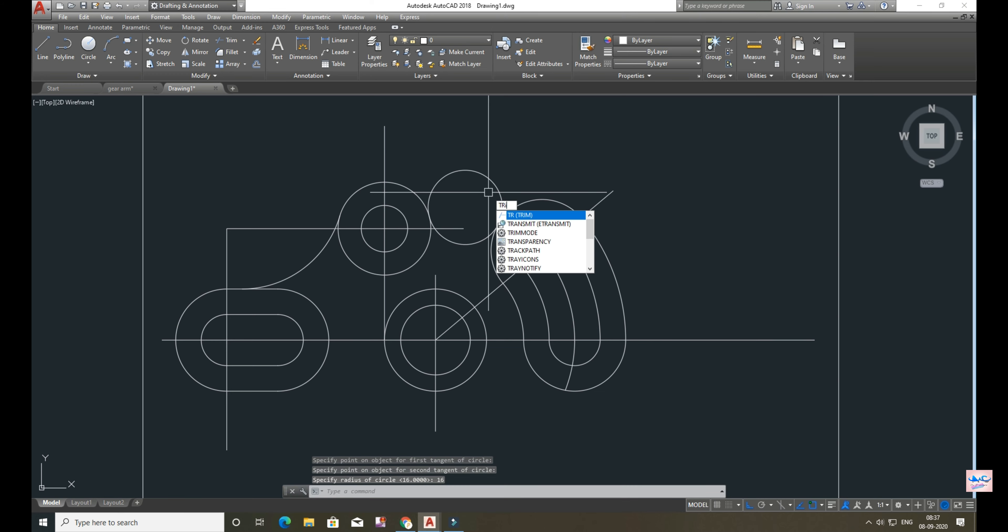
pyautogui.press('Return')
pyautogui.press('Return')
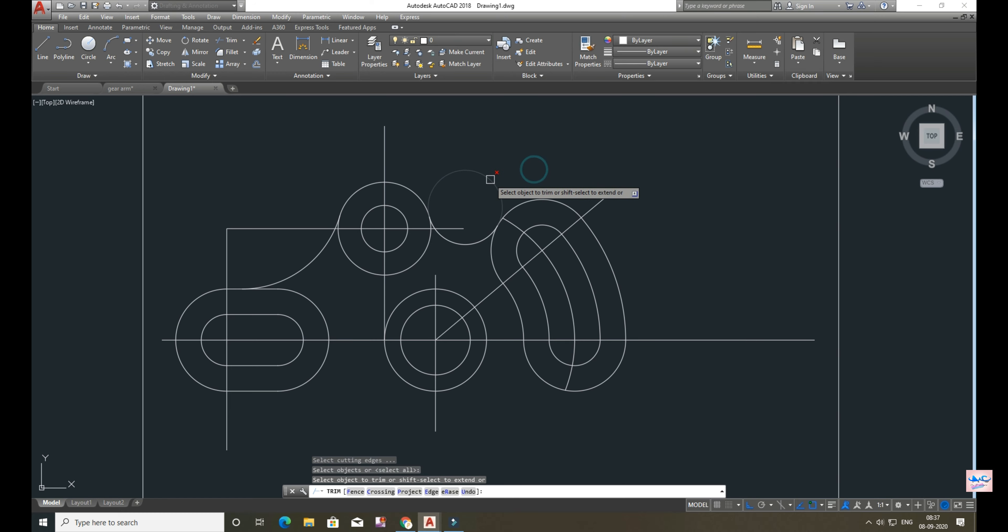
pyautogui.click(488, 177)
pyautogui.scroll(8, 434, 228)
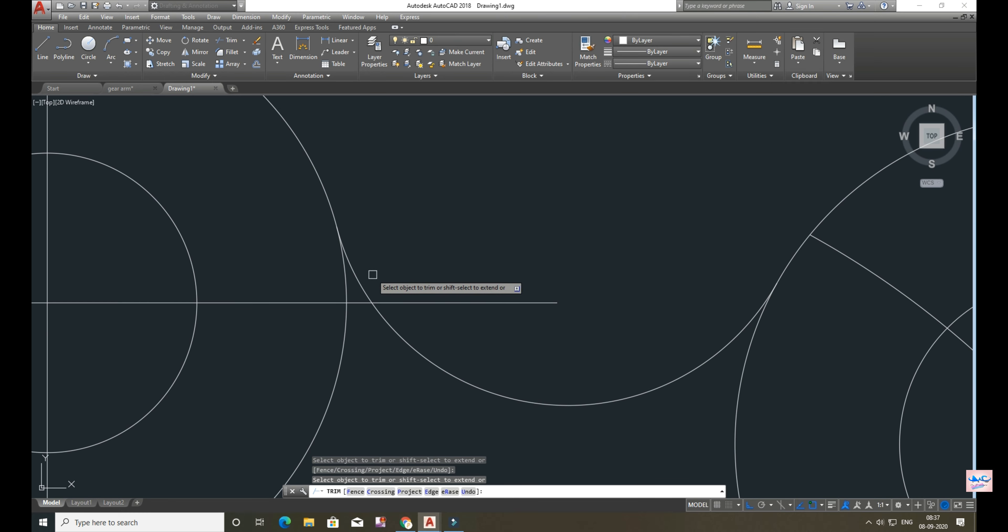
pyautogui.scroll(-6, 535, 195)
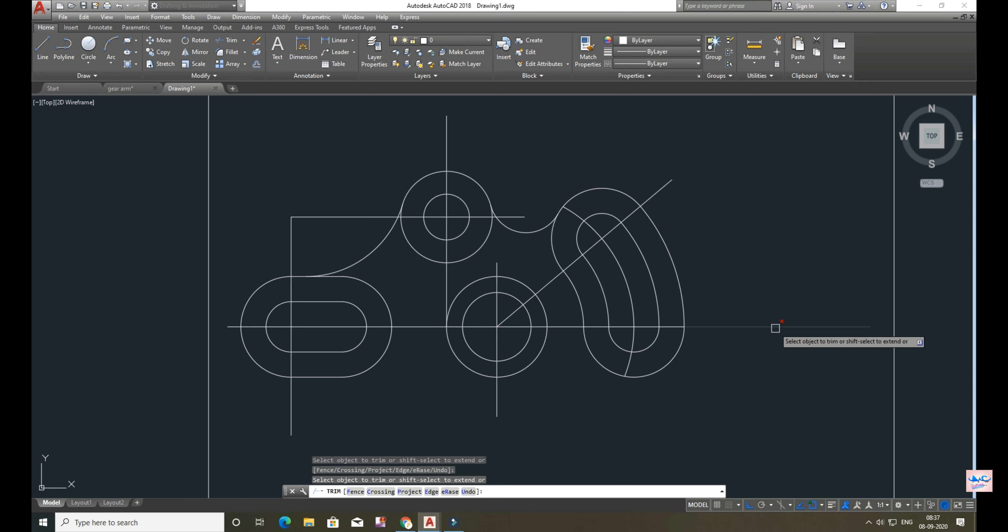
pyautogui.press('Escape')
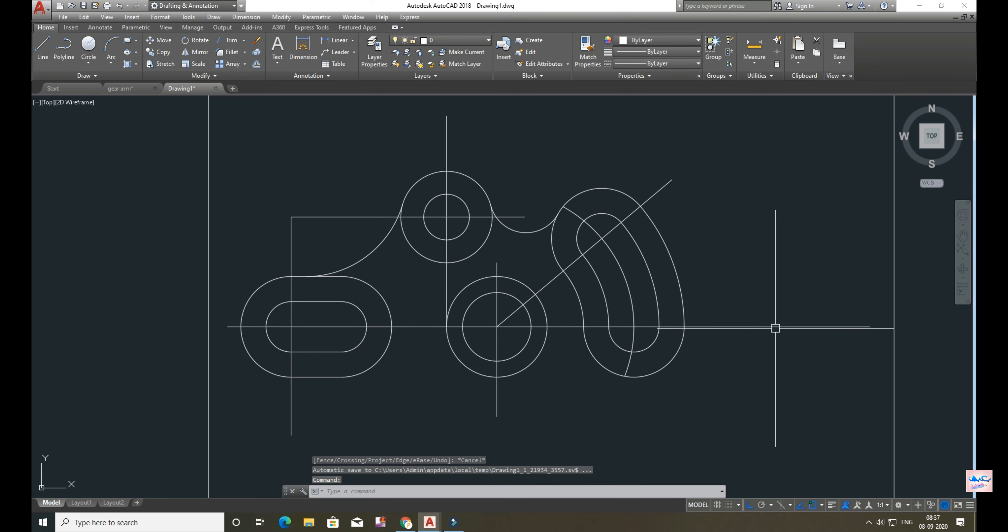
# - Draw a circle of radius 35 concentric with the two central circles on the horizontal centre line
pyautogui.write('c')
pyautogui.press('Return')
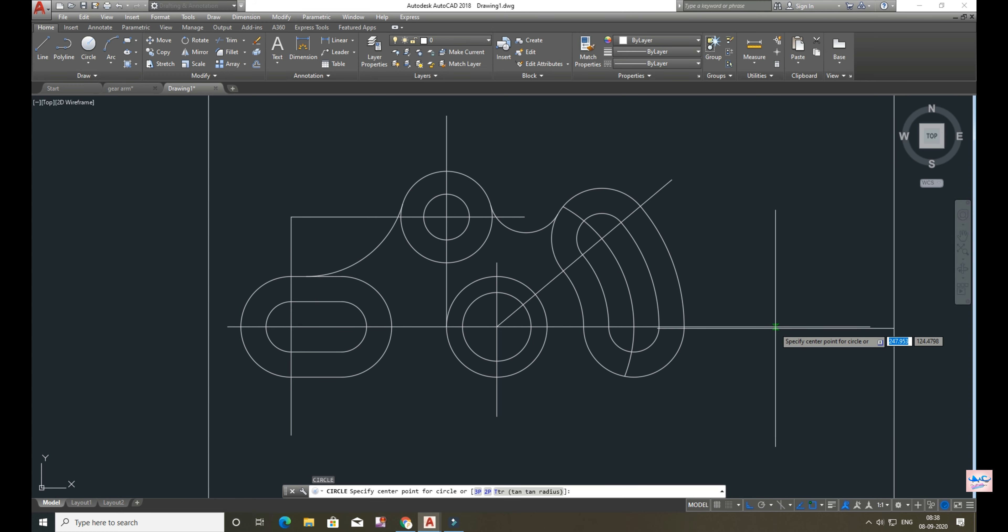
pyautogui.moveTo(730, 369); pyautogui.dragTo(649, 226, button='middle')
pyautogui.scroll(2, 463, 238)
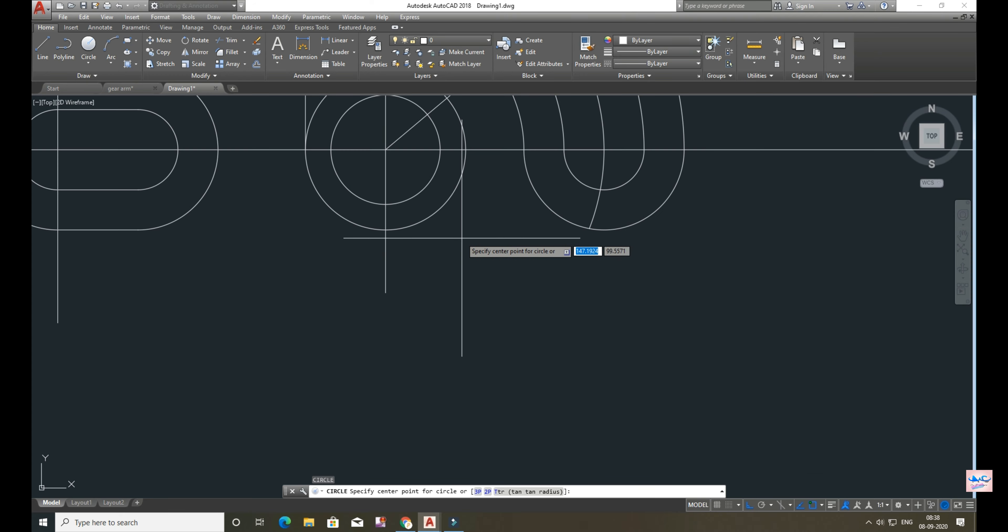
pyautogui.click(385, 149)
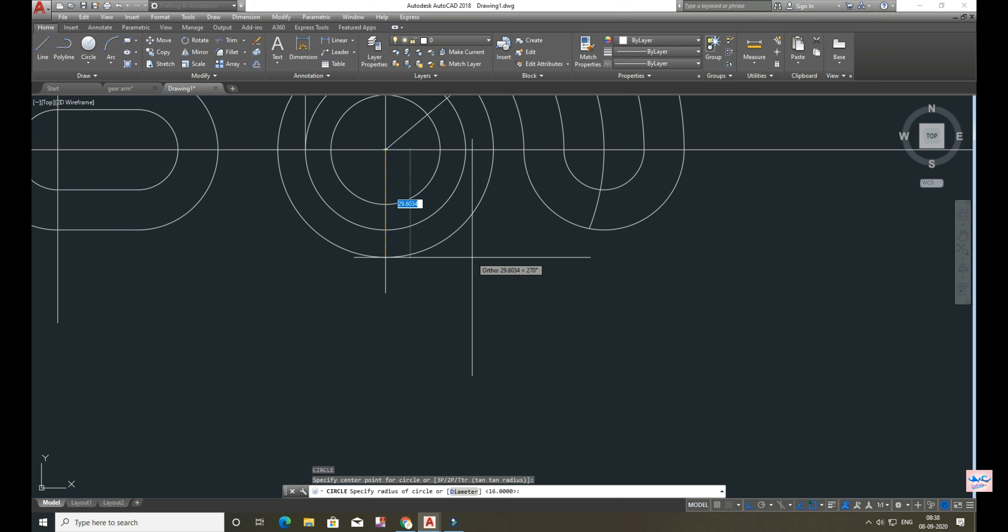
pyautogui.write('35')
pyautogui.press('Return')
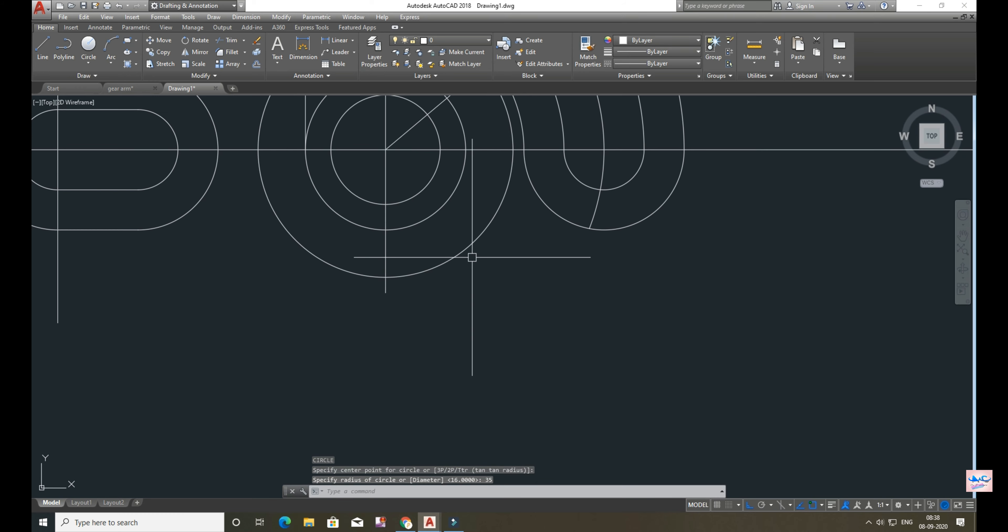
# - Draw a line tangent to the left slot's outer lower edge and the bottom of the radius 35 circle
pyautogui.write('l')
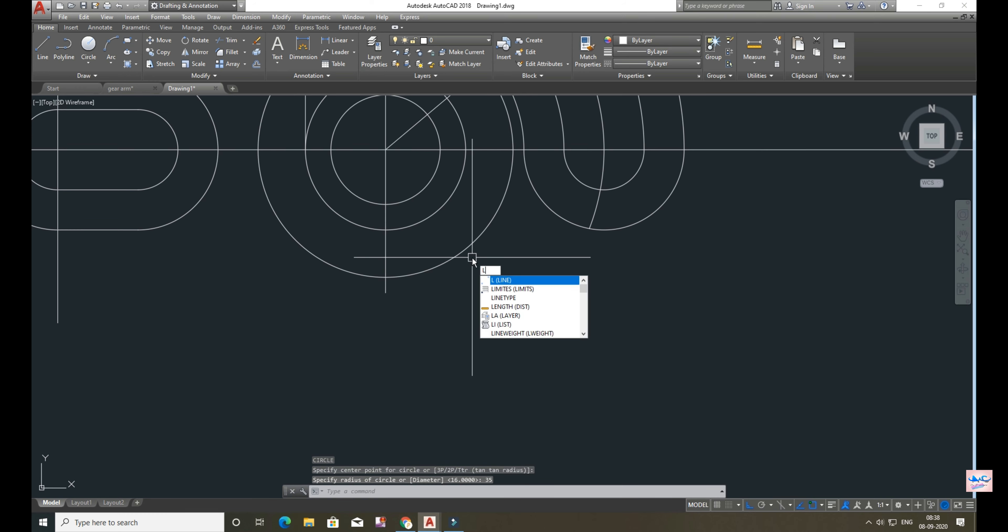
pyautogui.press('Return')
pyautogui.write('tan')
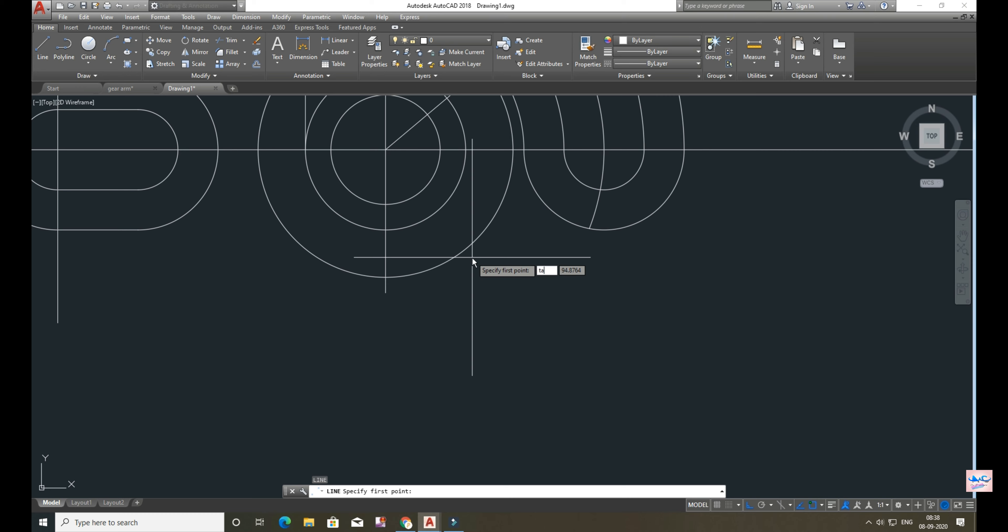
pyautogui.press('Return')
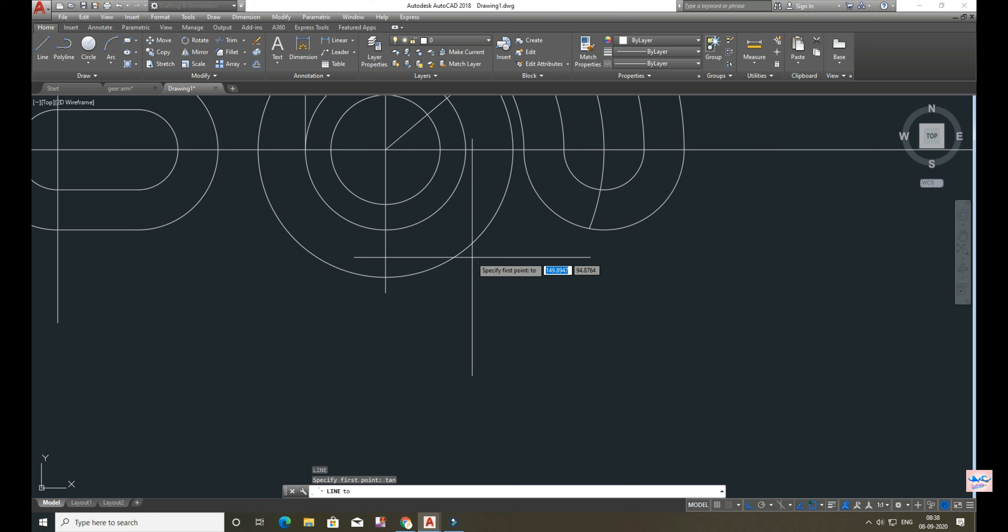
pyautogui.click(58, 229)
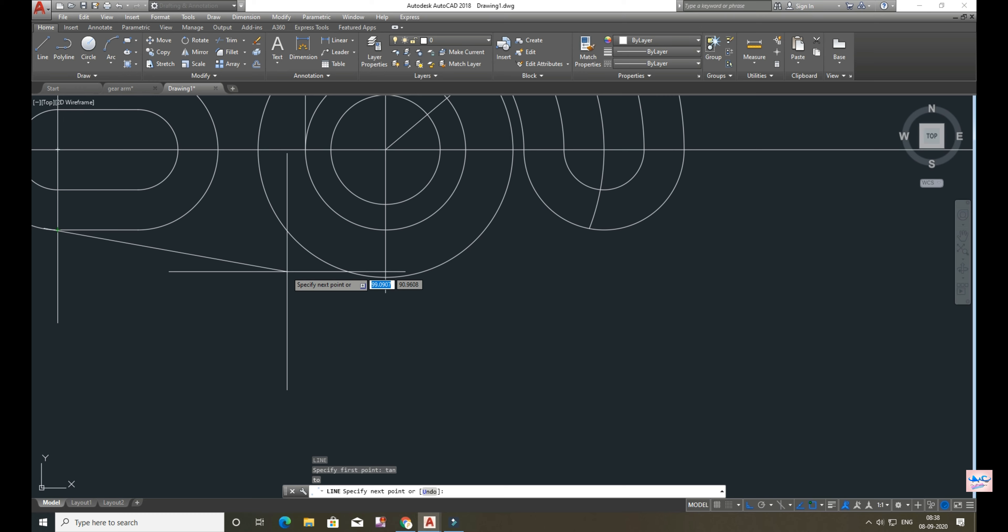
pyautogui.write('tan')
pyautogui.press('Return')
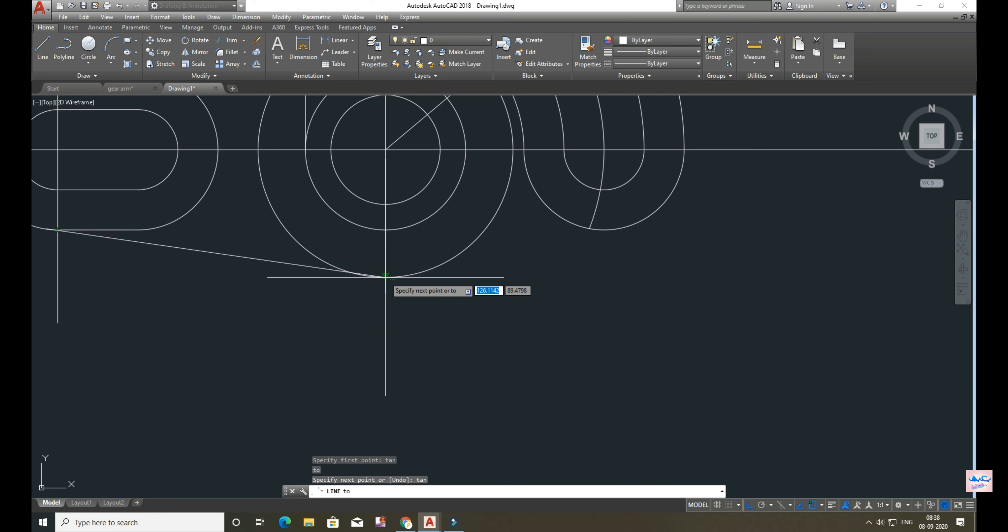
pyautogui.click(385, 277)
pyautogui.press('Escape')
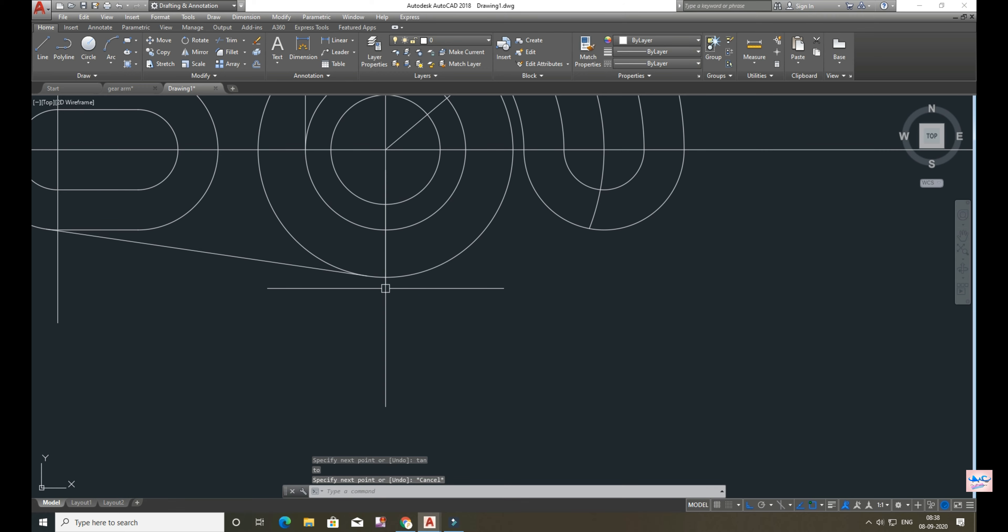
# - Trim the radius 35 circle to the lower arc running from the tangent line to the horizontal centre line beside the curved slot
pyautogui.scroll(4, 337, 304)
pyautogui.write('tr')
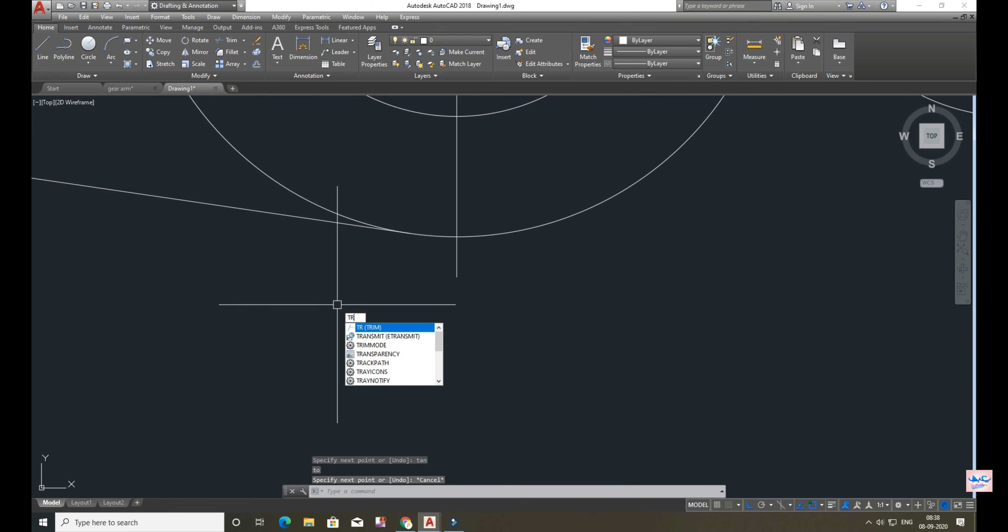
pyautogui.press('Return')
pyautogui.press('Return')
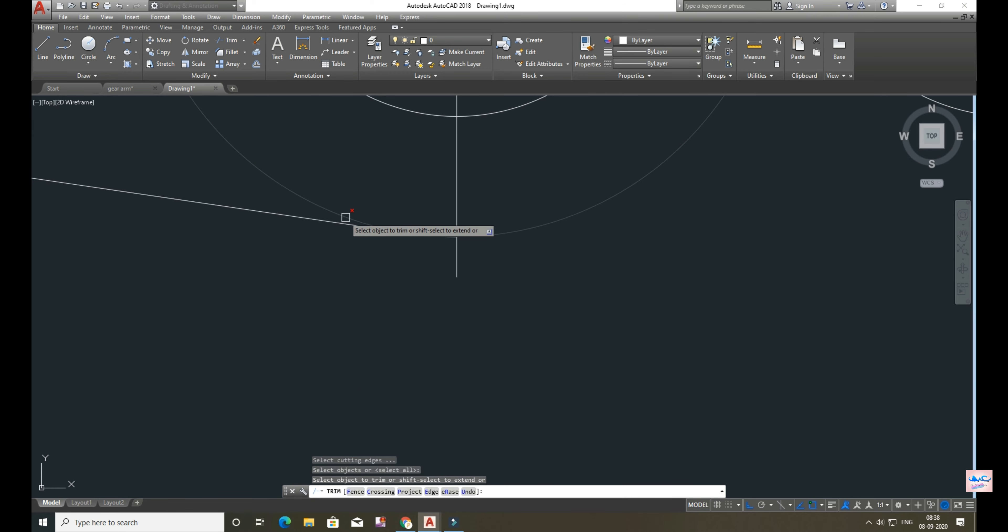
pyautogui.scroll(5, 356, 242)
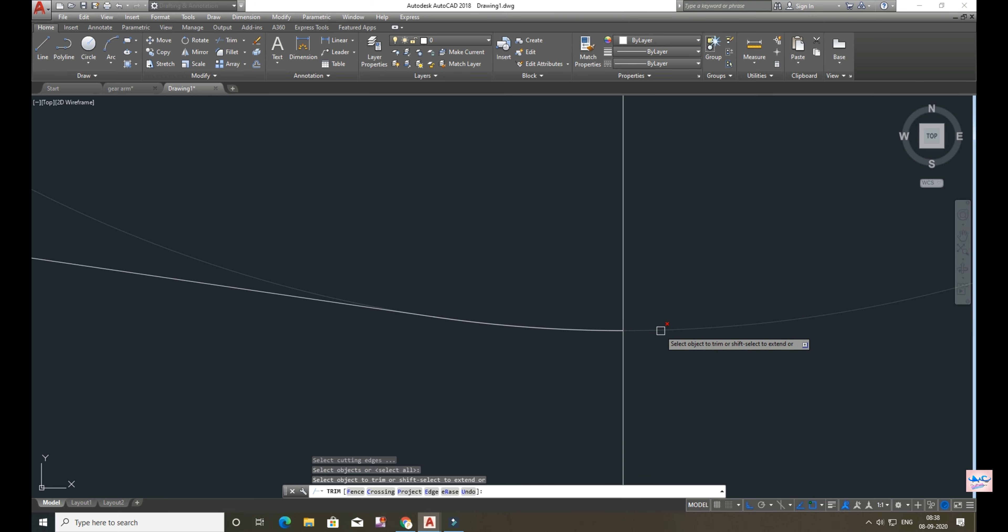
pyautogui.scroll(-3, 308, 333)
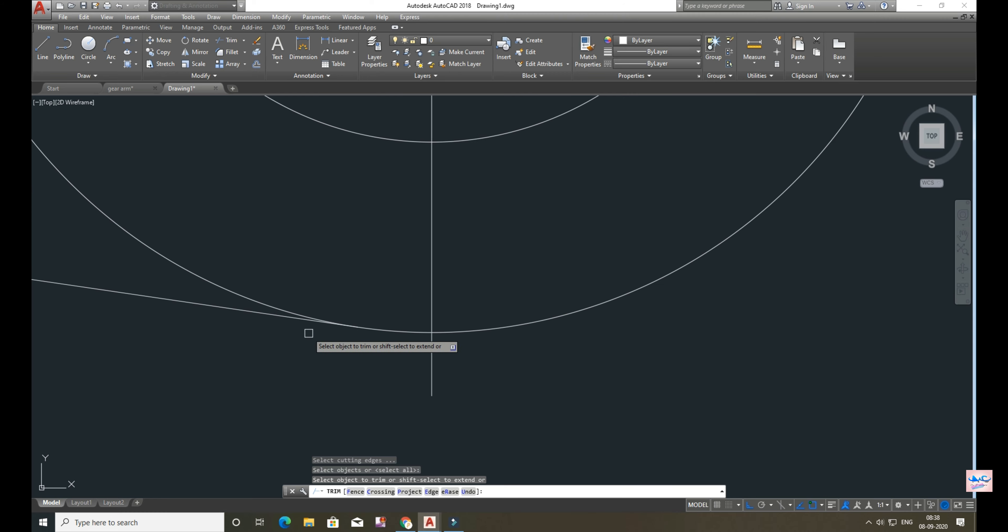
pyautogui.click(308, 333)
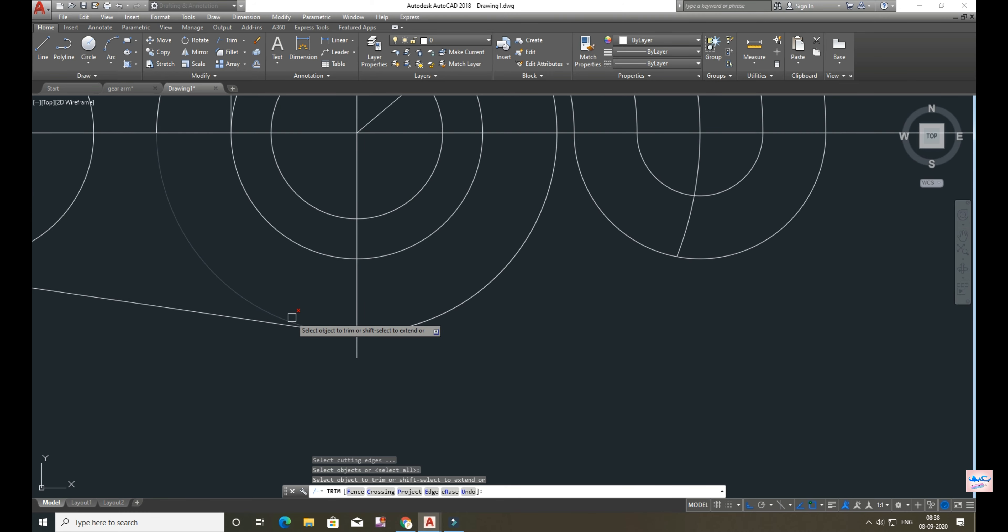
pyautogui.click(292, 317)
pyautogui.moveTo(220, 181); pyautogui.dragTo(254, 344, button='middle')
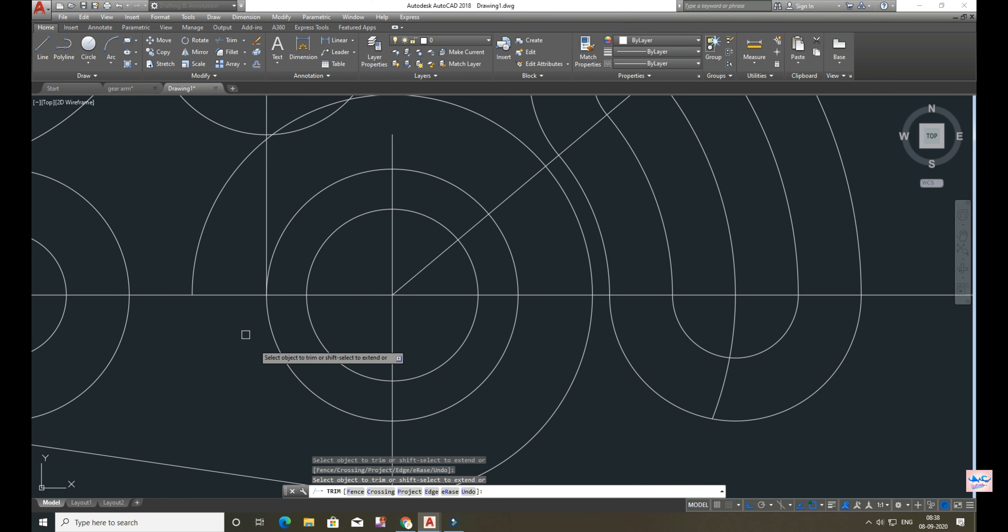
pyautogui.click(199, 235)
pyautogui.scroll(4, 295, 107)
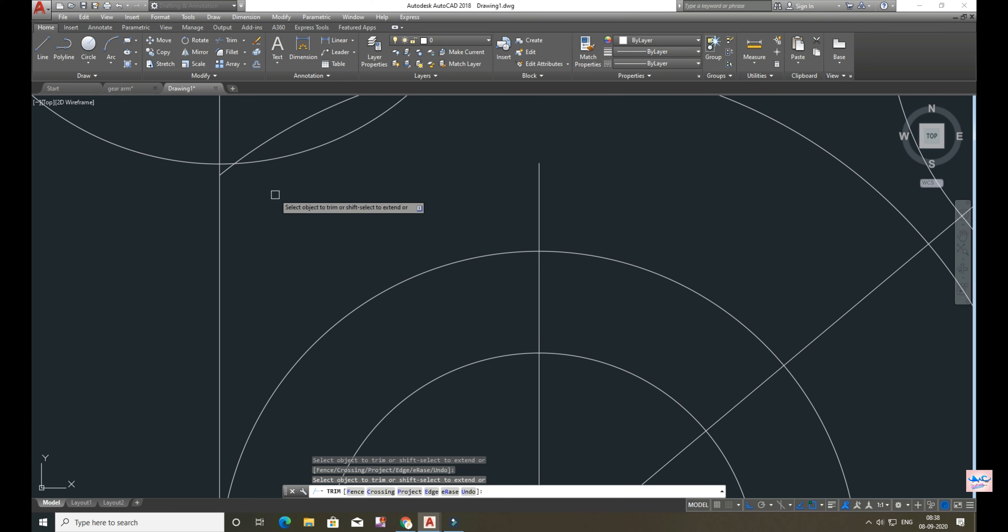
pyautogui.click(228, 170)
pyautogui.scroll(-4, 308, 152)
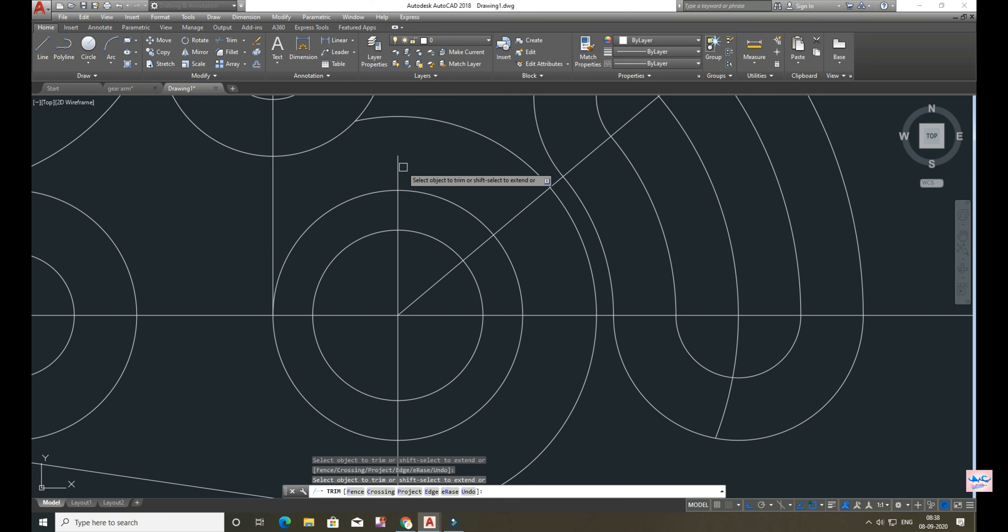
pyautogui.scroll(-4, 561, 210)
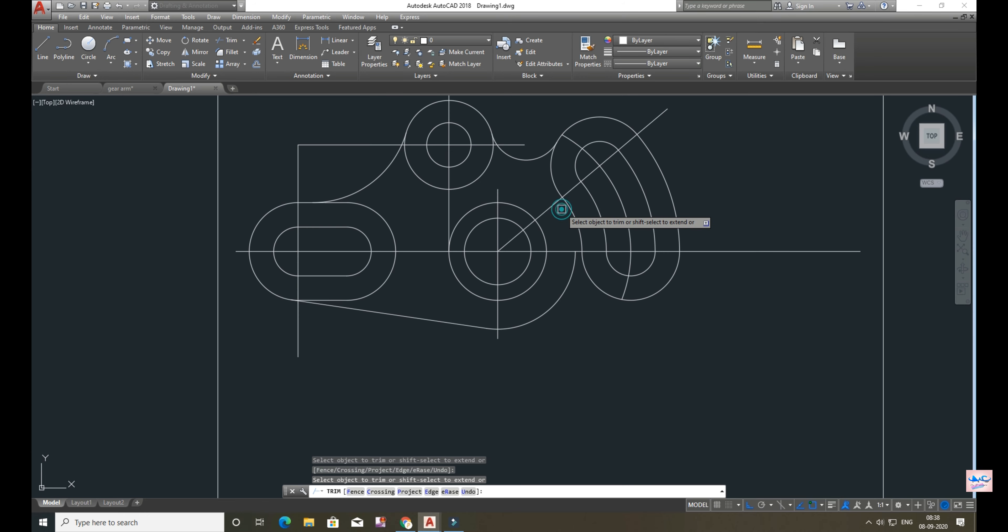
pyautogui.press('Escape')
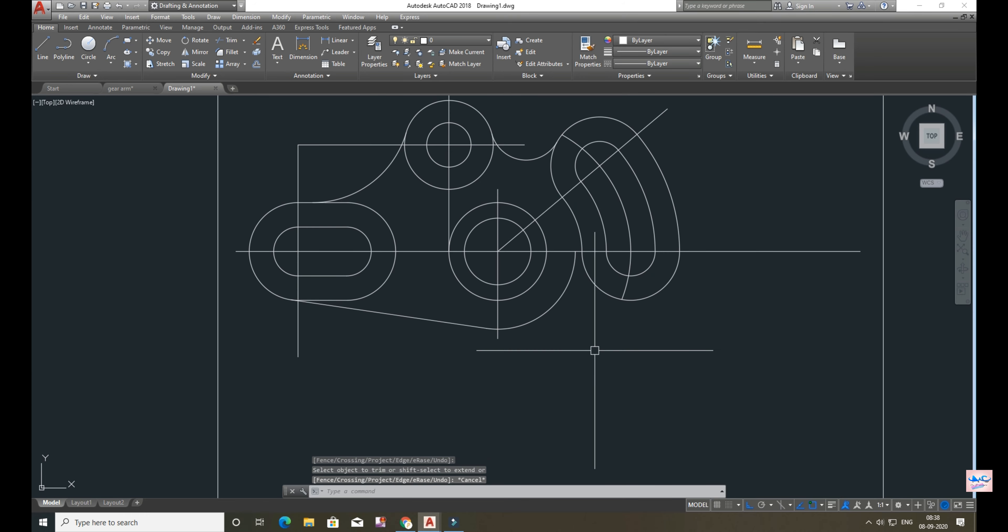
# - Draw a tan-tan-radius circle of radius 16 tangent to the curved slot's outer lower end and the radius 35 arc
pyautogui.press('Return')
pyautogui.write('t')
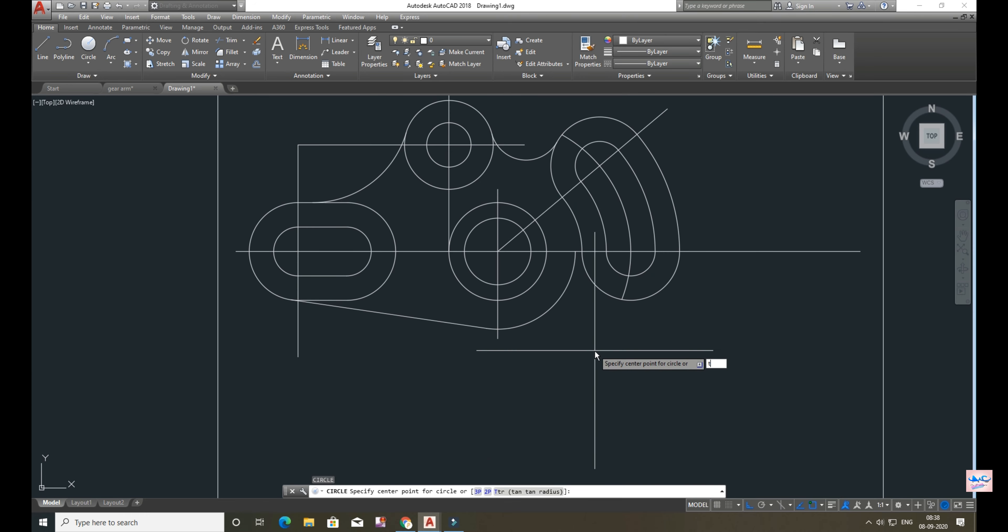
pyautogui.write('tr')
pyautogui.press('Return')
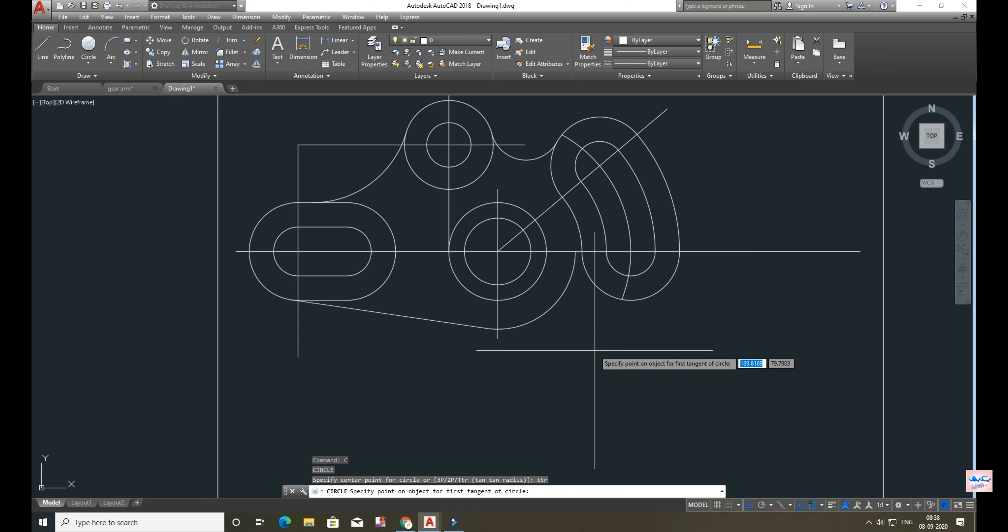
pyautogui.click(615, 298)
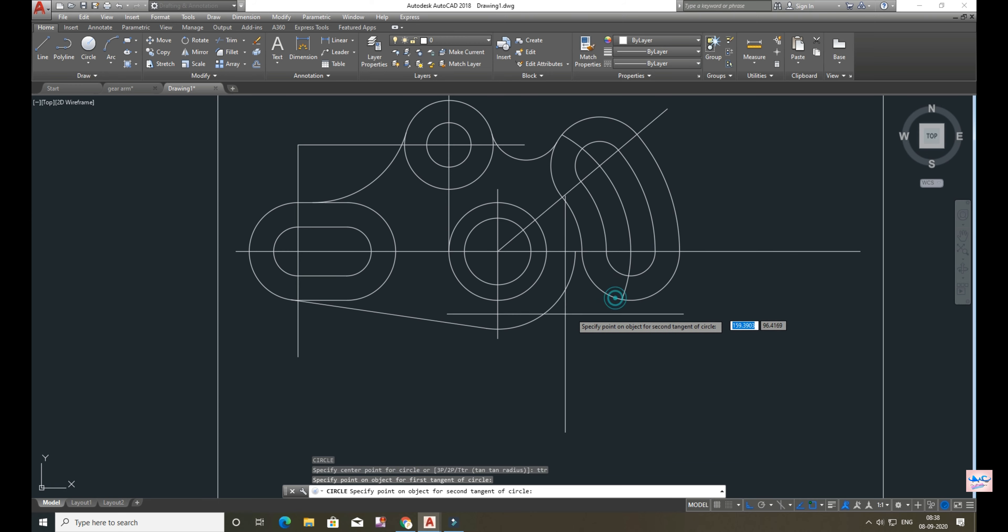
pyautogui.click(549, 310)
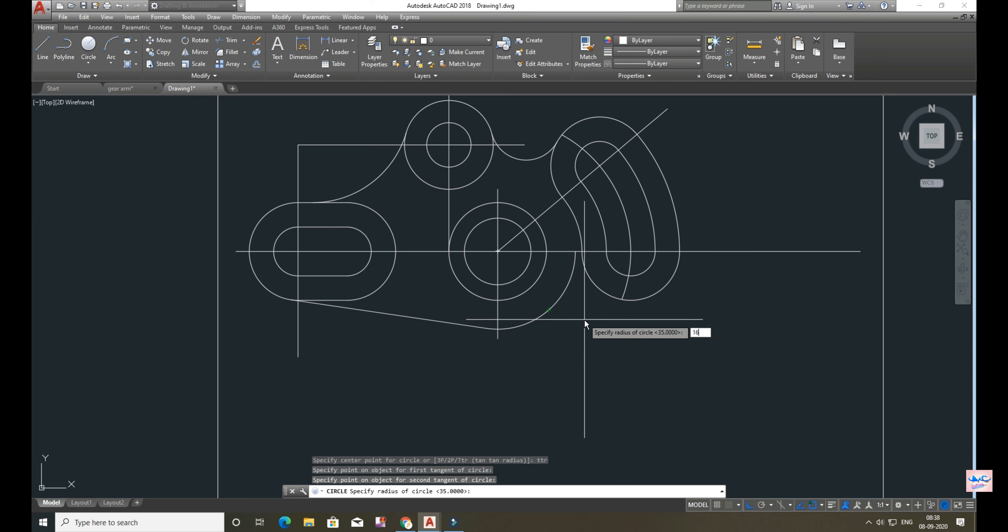
pyautogui.press('Return')
# - Trim the lower radius 16 circle to its upper joining arc and remove the radius 35 arc's excess beyond the tangency
pyautogui.write('tri')
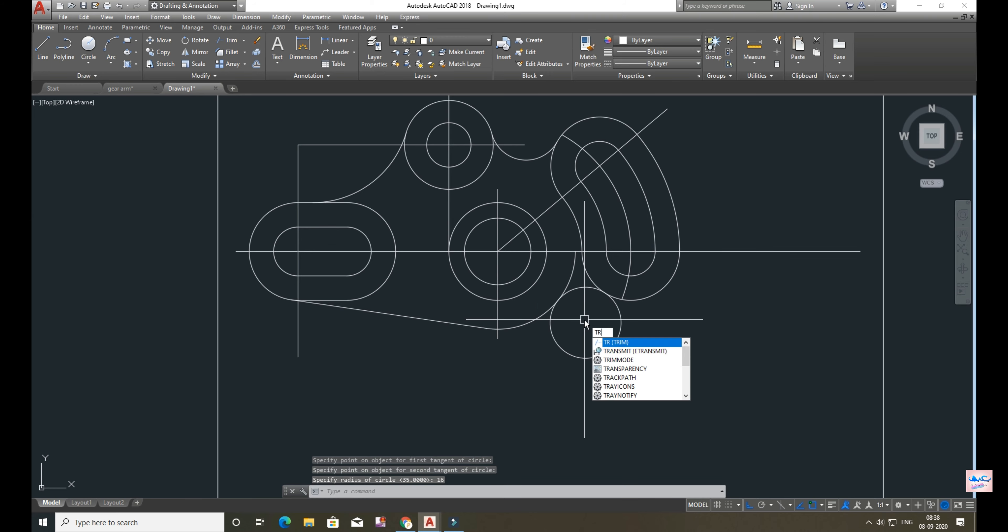
pyautogui.press('Return')
pyautogui.press('Return')
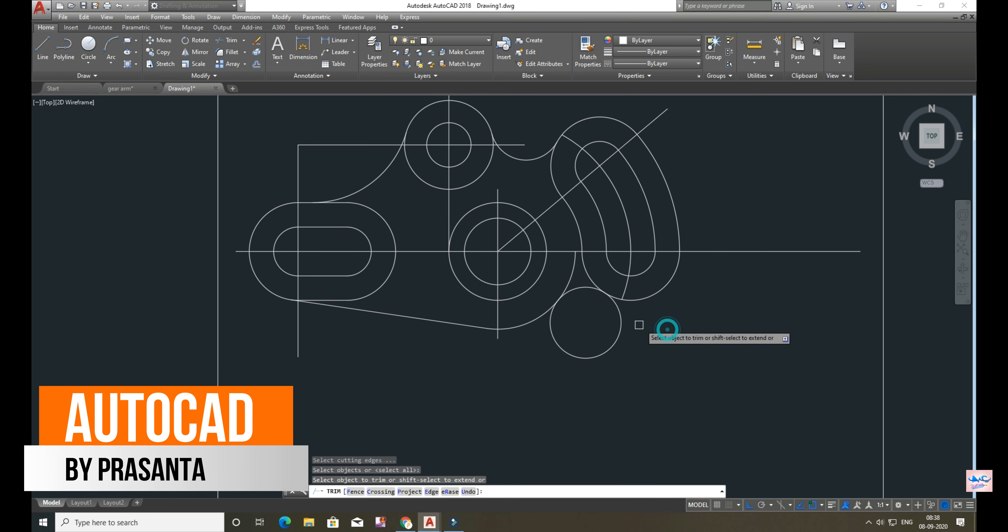
pyautogui.click(618, 333)
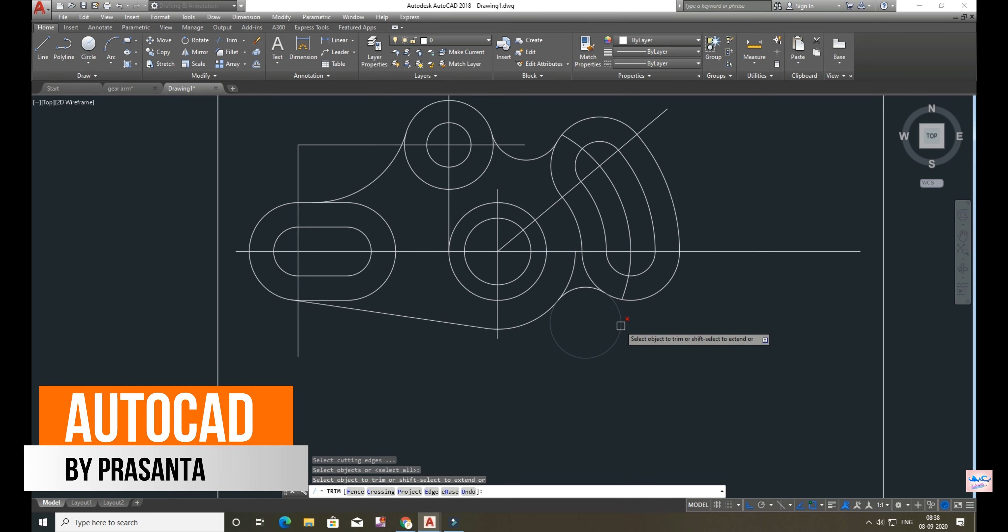
pyautogui.click(575, 279)
pyautogui.press('Escape')
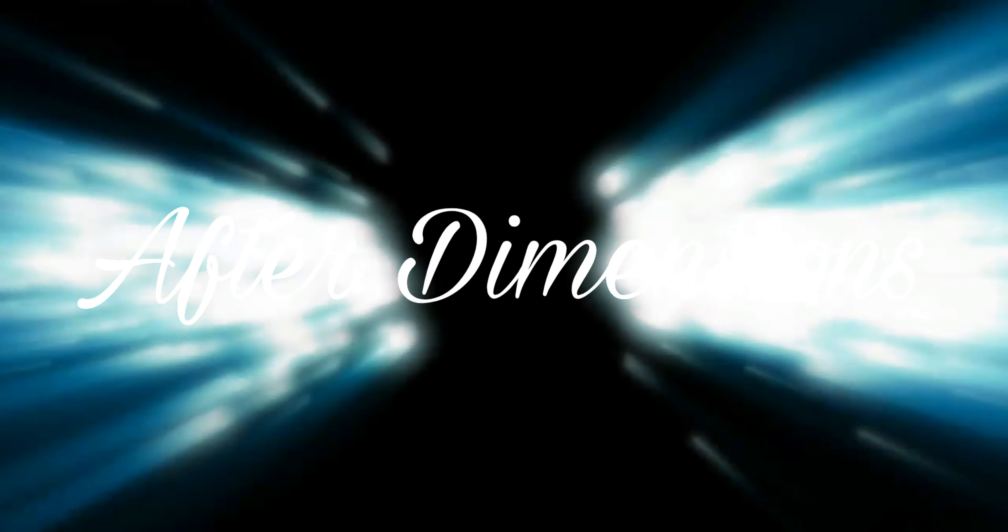